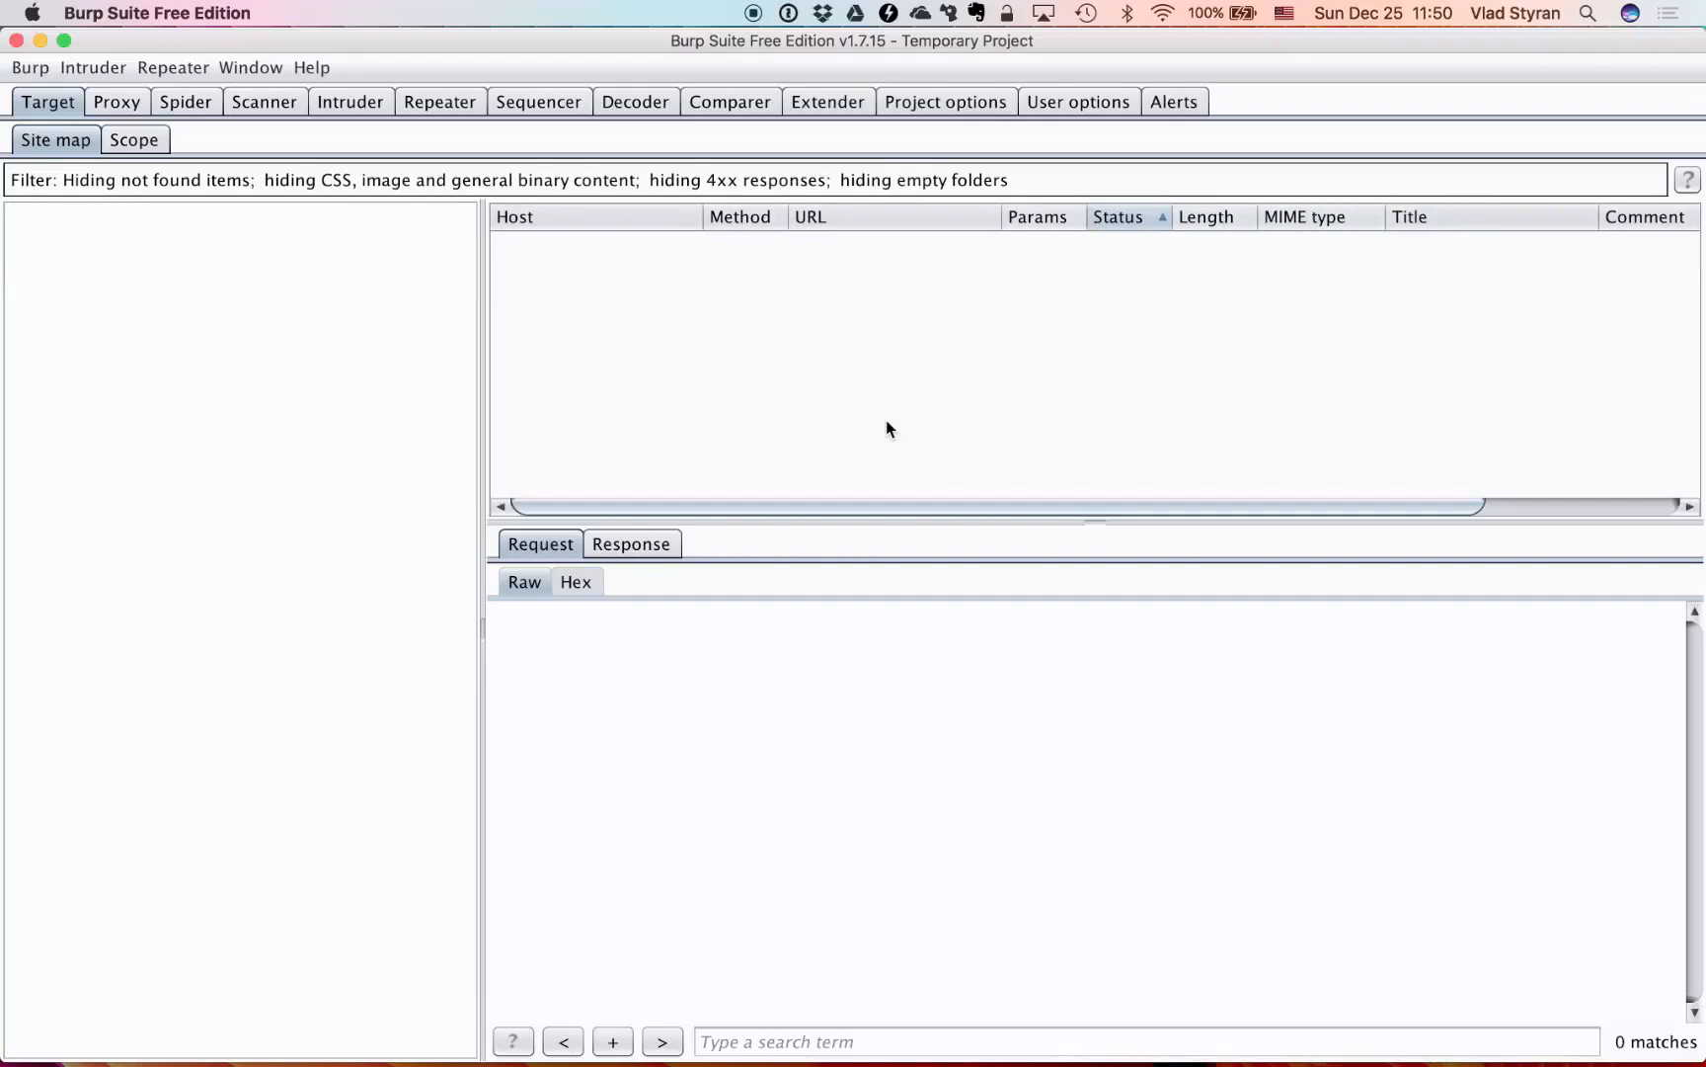
pyautogui.press('super+Tab')
pyautogui.press('super+Tab')
pyautogui.press('super+Tab')
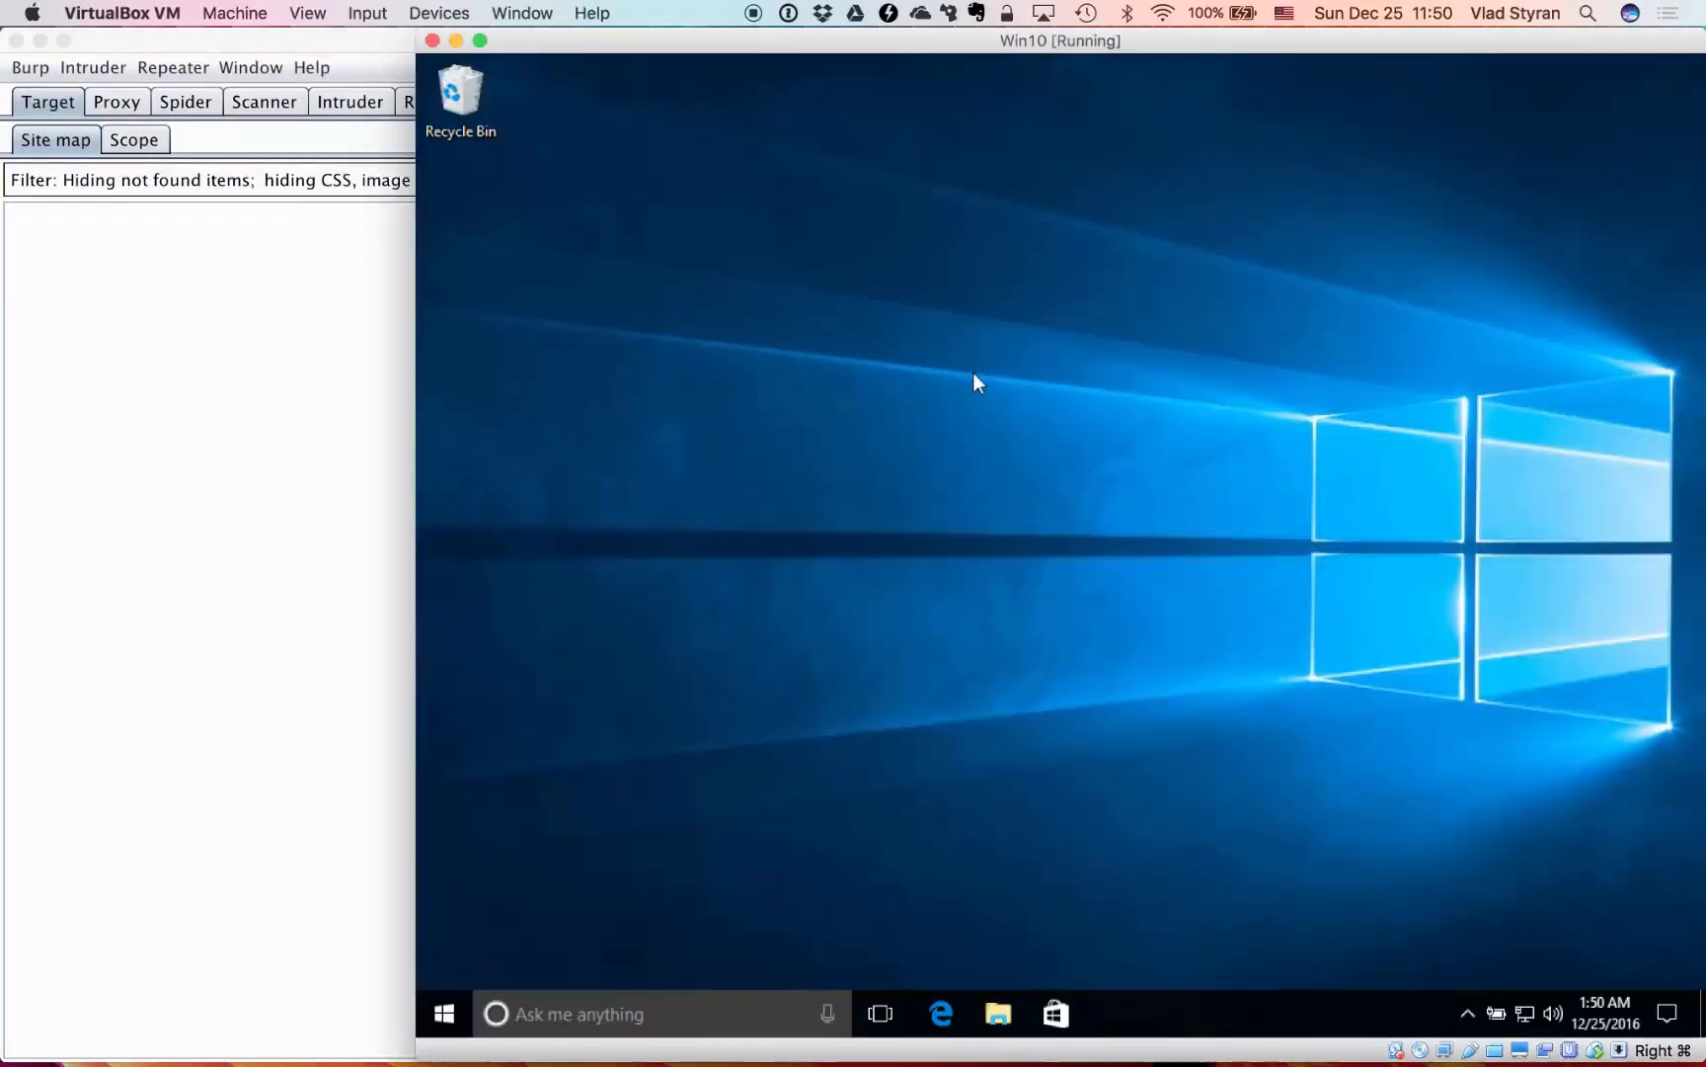
pyautogui.click(186, 400)
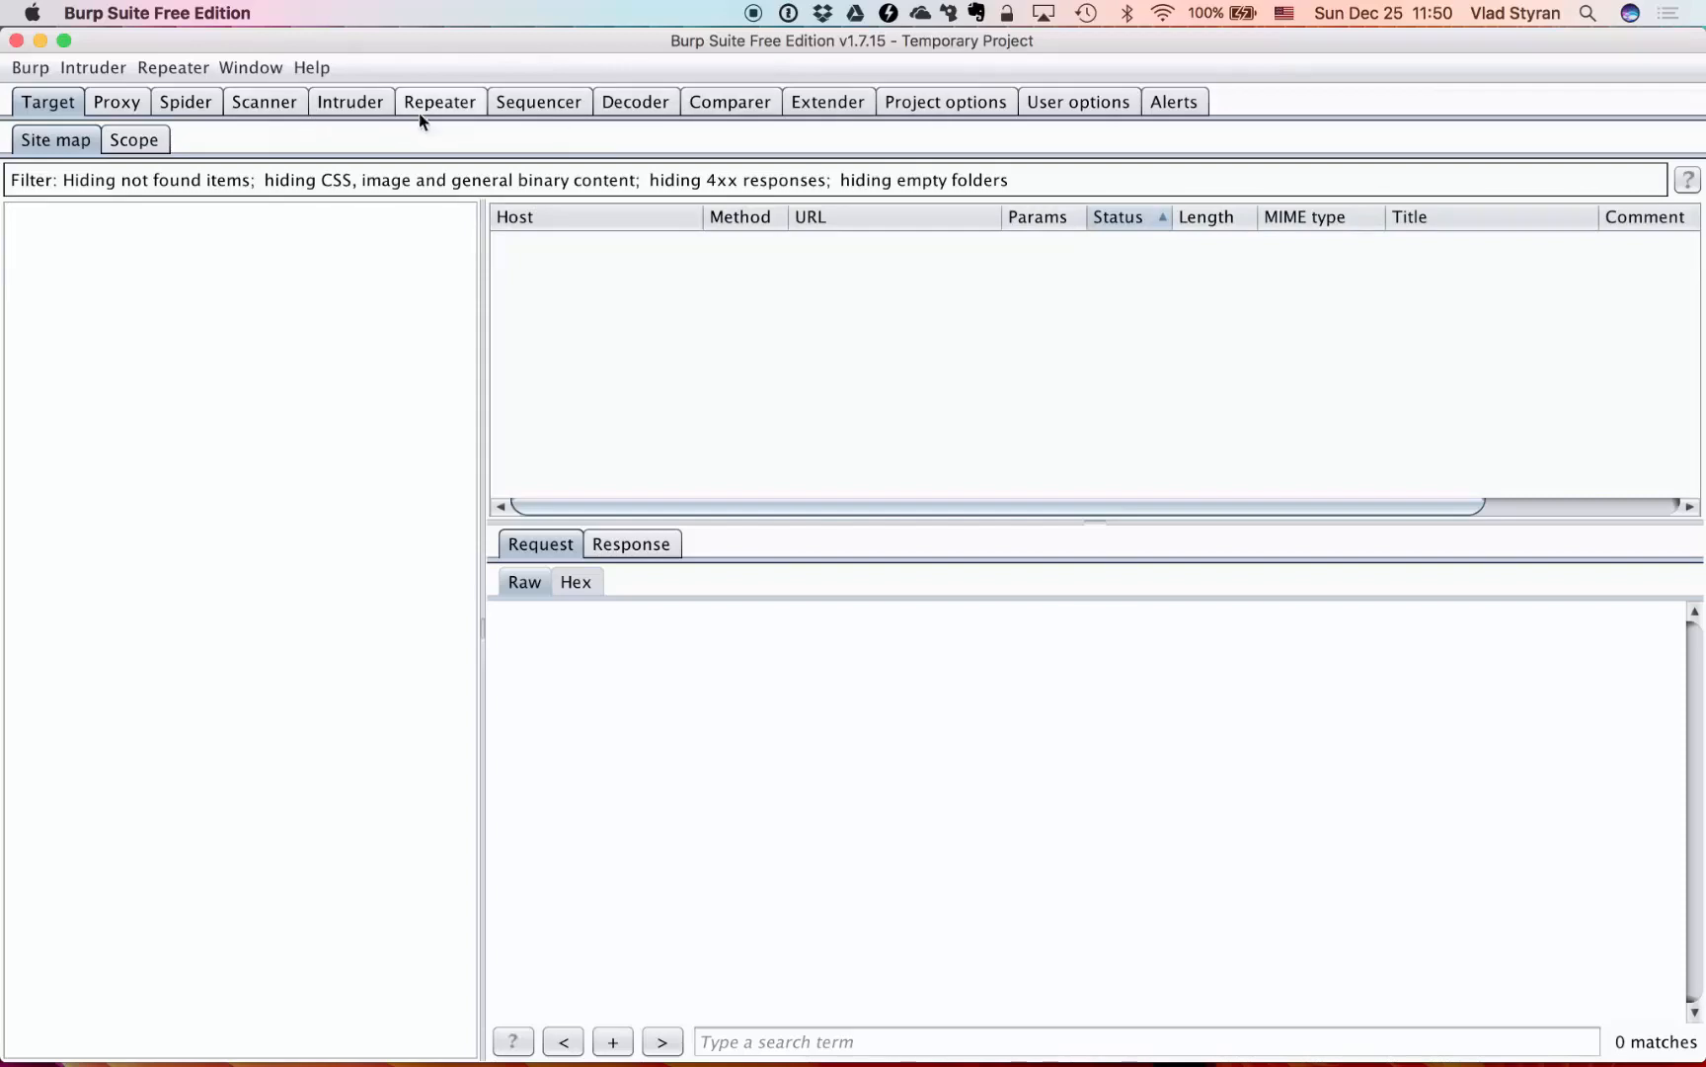
pyautogui.click(276, 107)
pyautogui.click(188, 107)
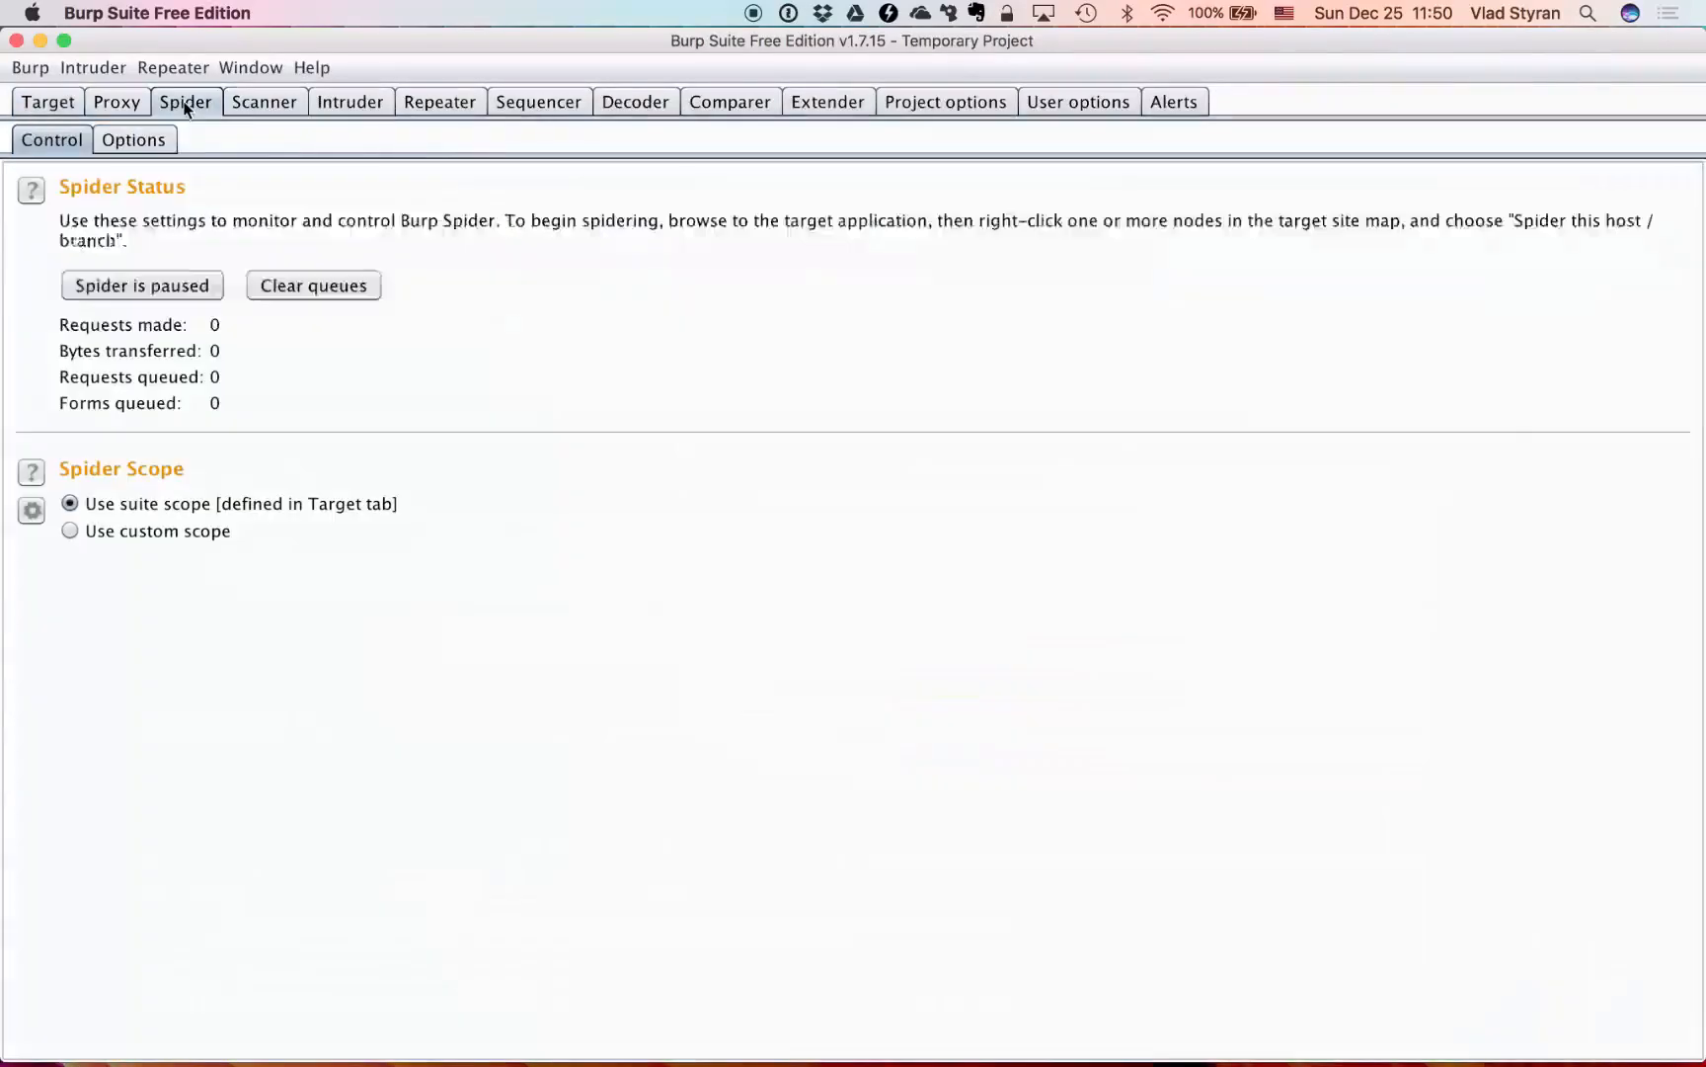
# - Start a new proxy listener in the proxy options and bind it to the specific address 192.168.234.222
pyautogui.click(117, 105)
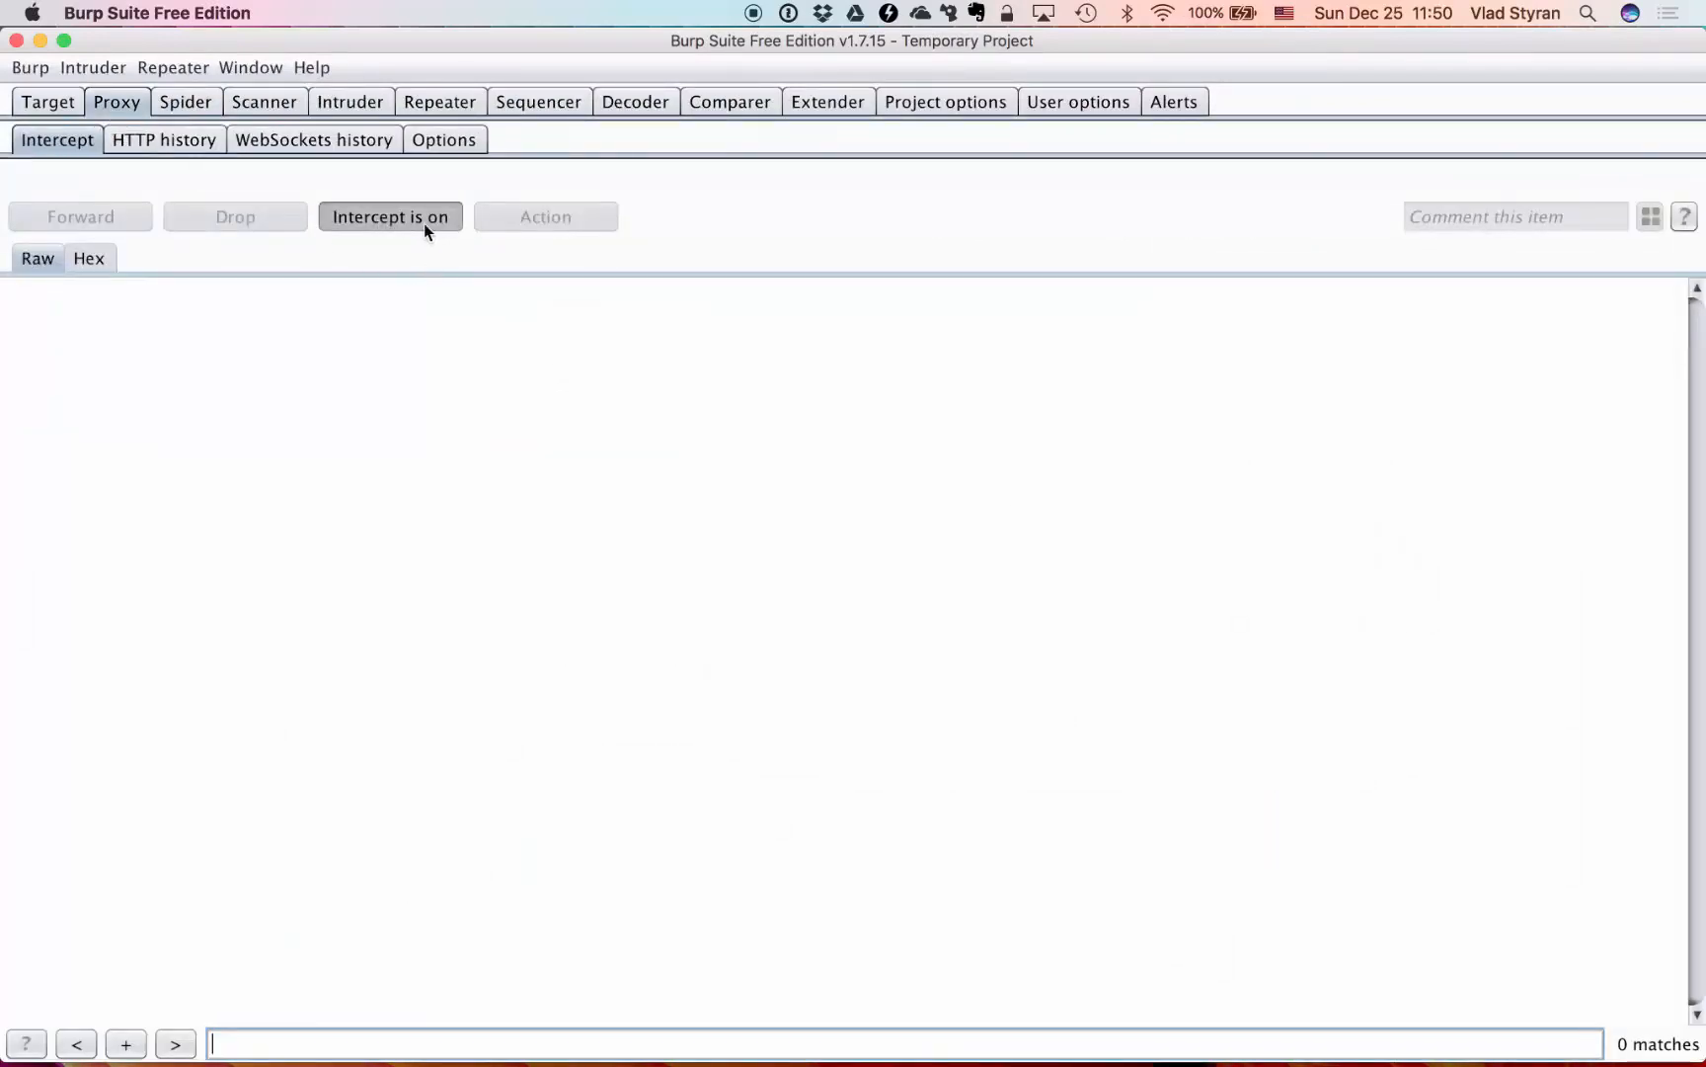
pyautogui.click(451, 156)
pyautogui.click(119, 266)
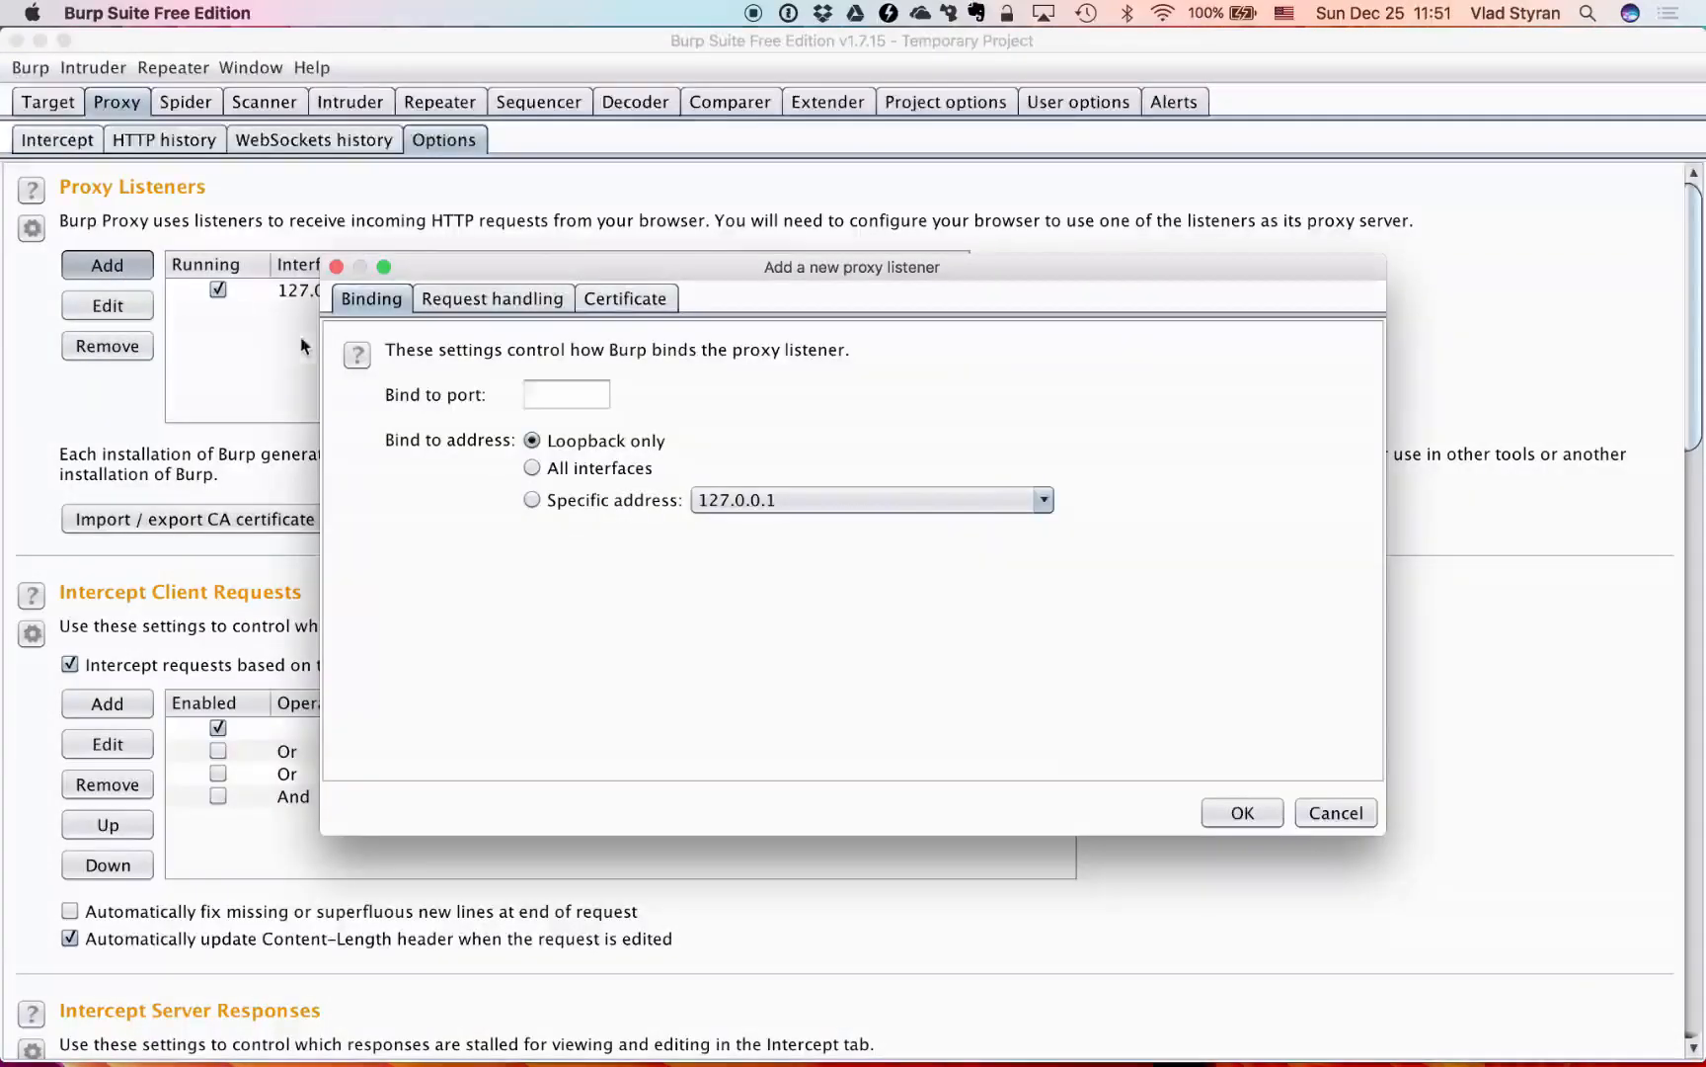
pyautogui.click(595, 501)
pyautogui.click(758, 497)
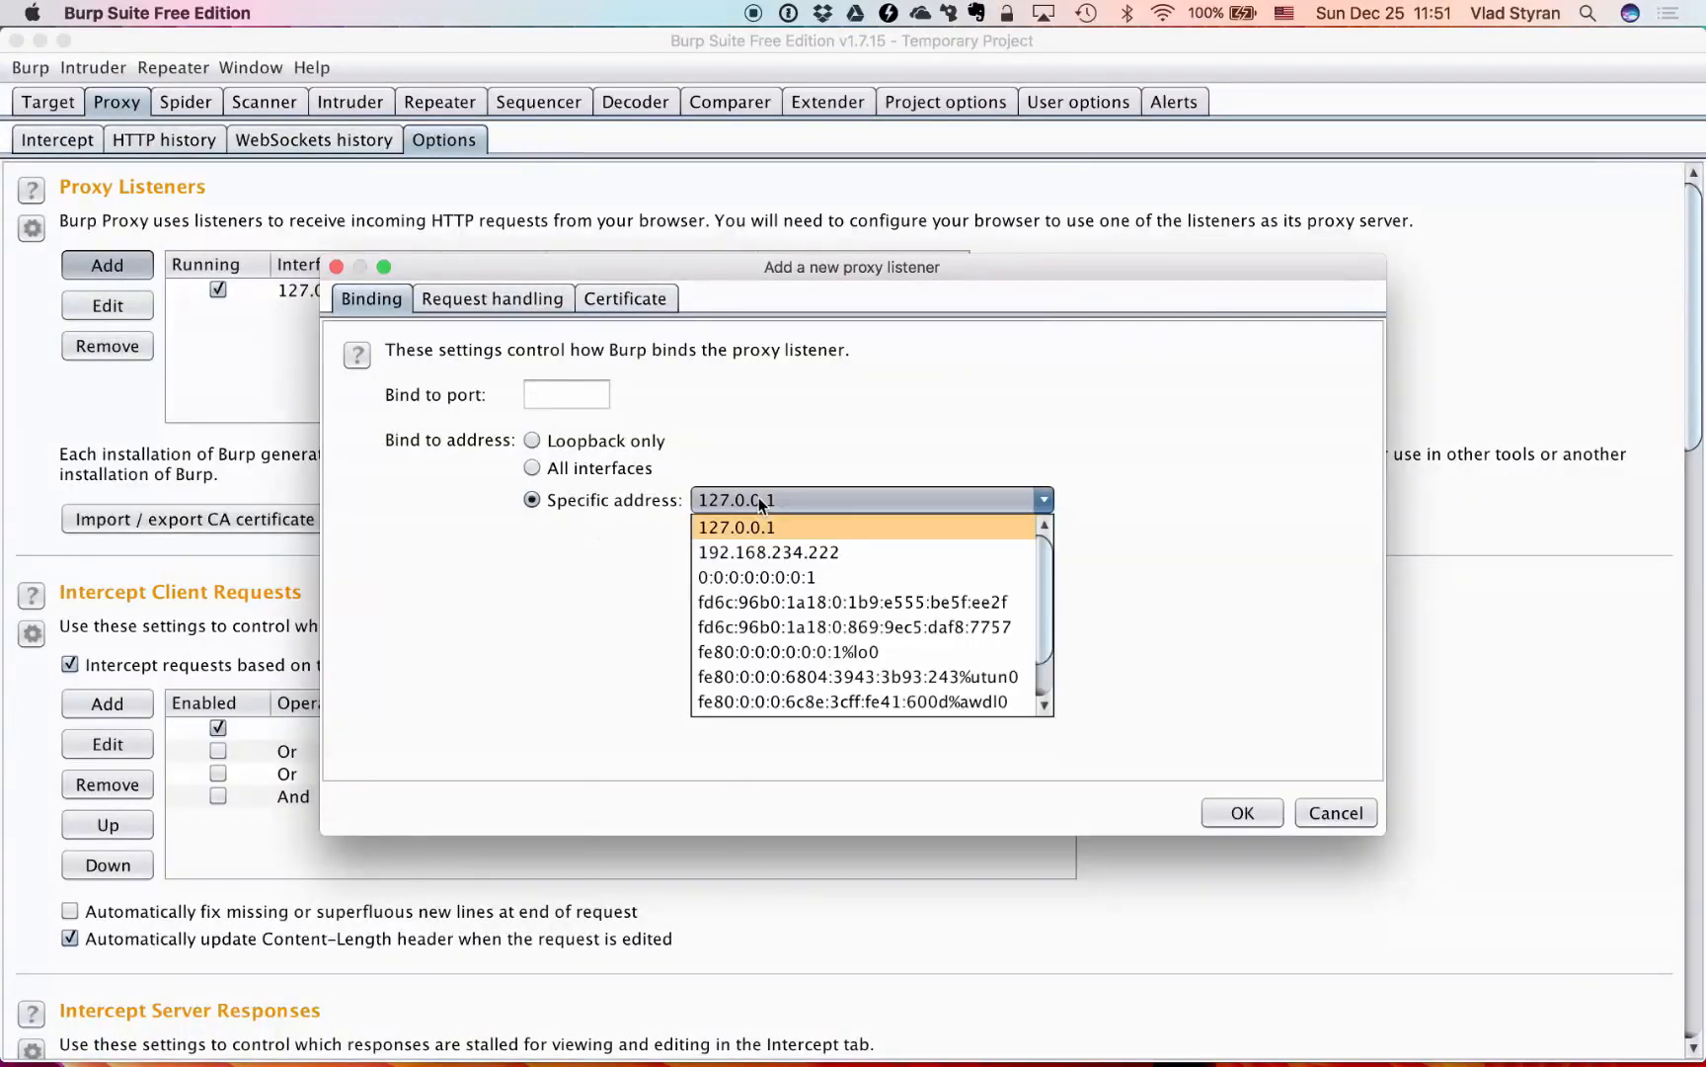
pyautogui.click(815, 551)
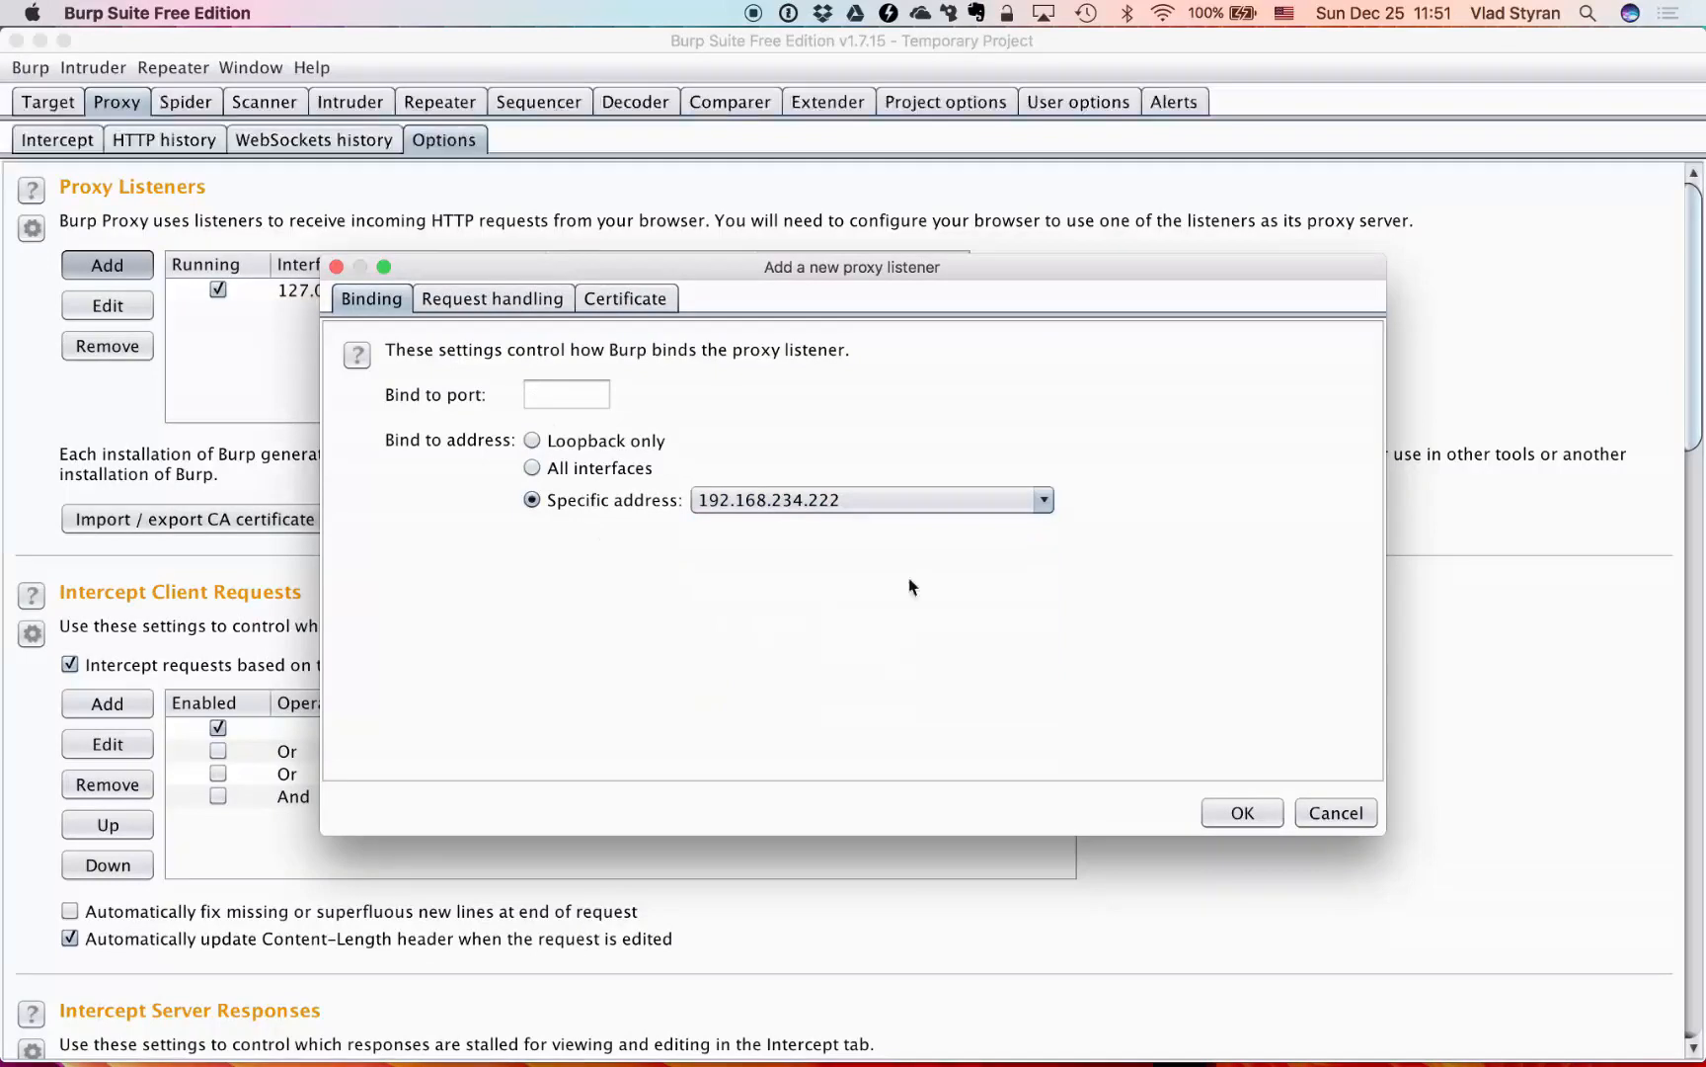
pyautogui.click(1236, 816)
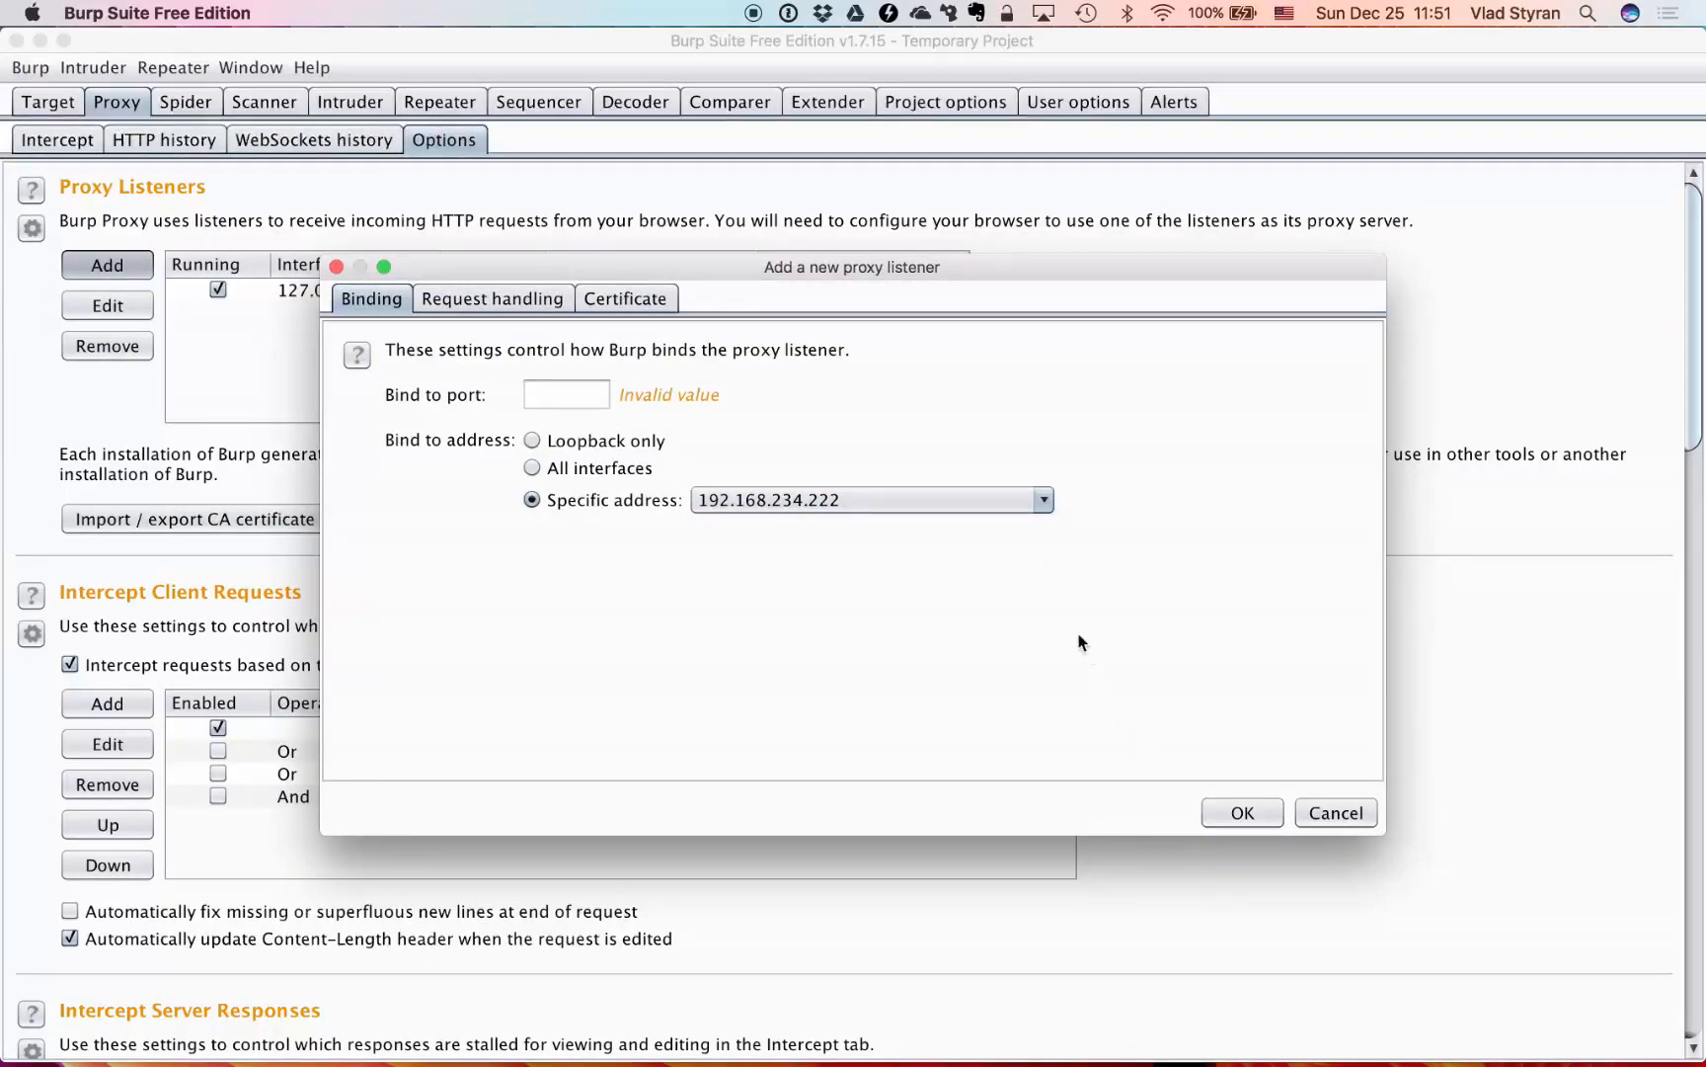
# - Set the new listener's port to 8082, save it and allow Burp Suite to accept incoming network connections
pyautogui.click(593, 403)
pyautogui.write('8082')
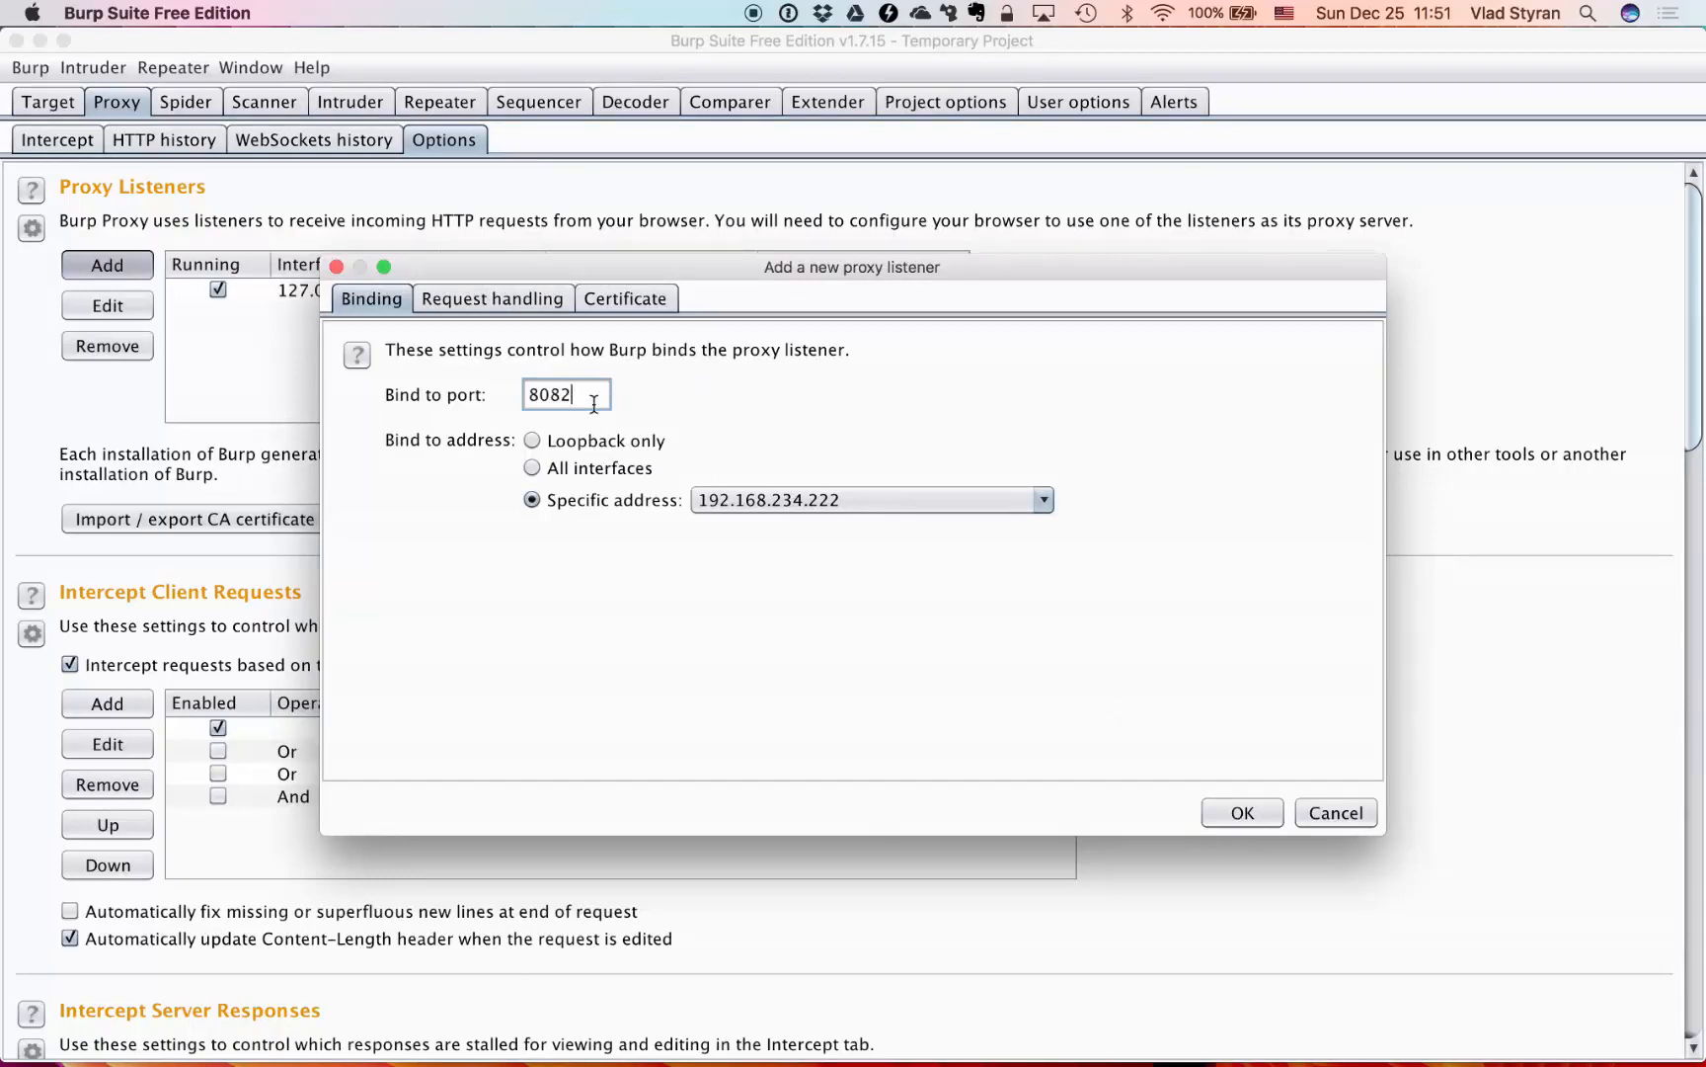
pyautogui.click(1241, 820)
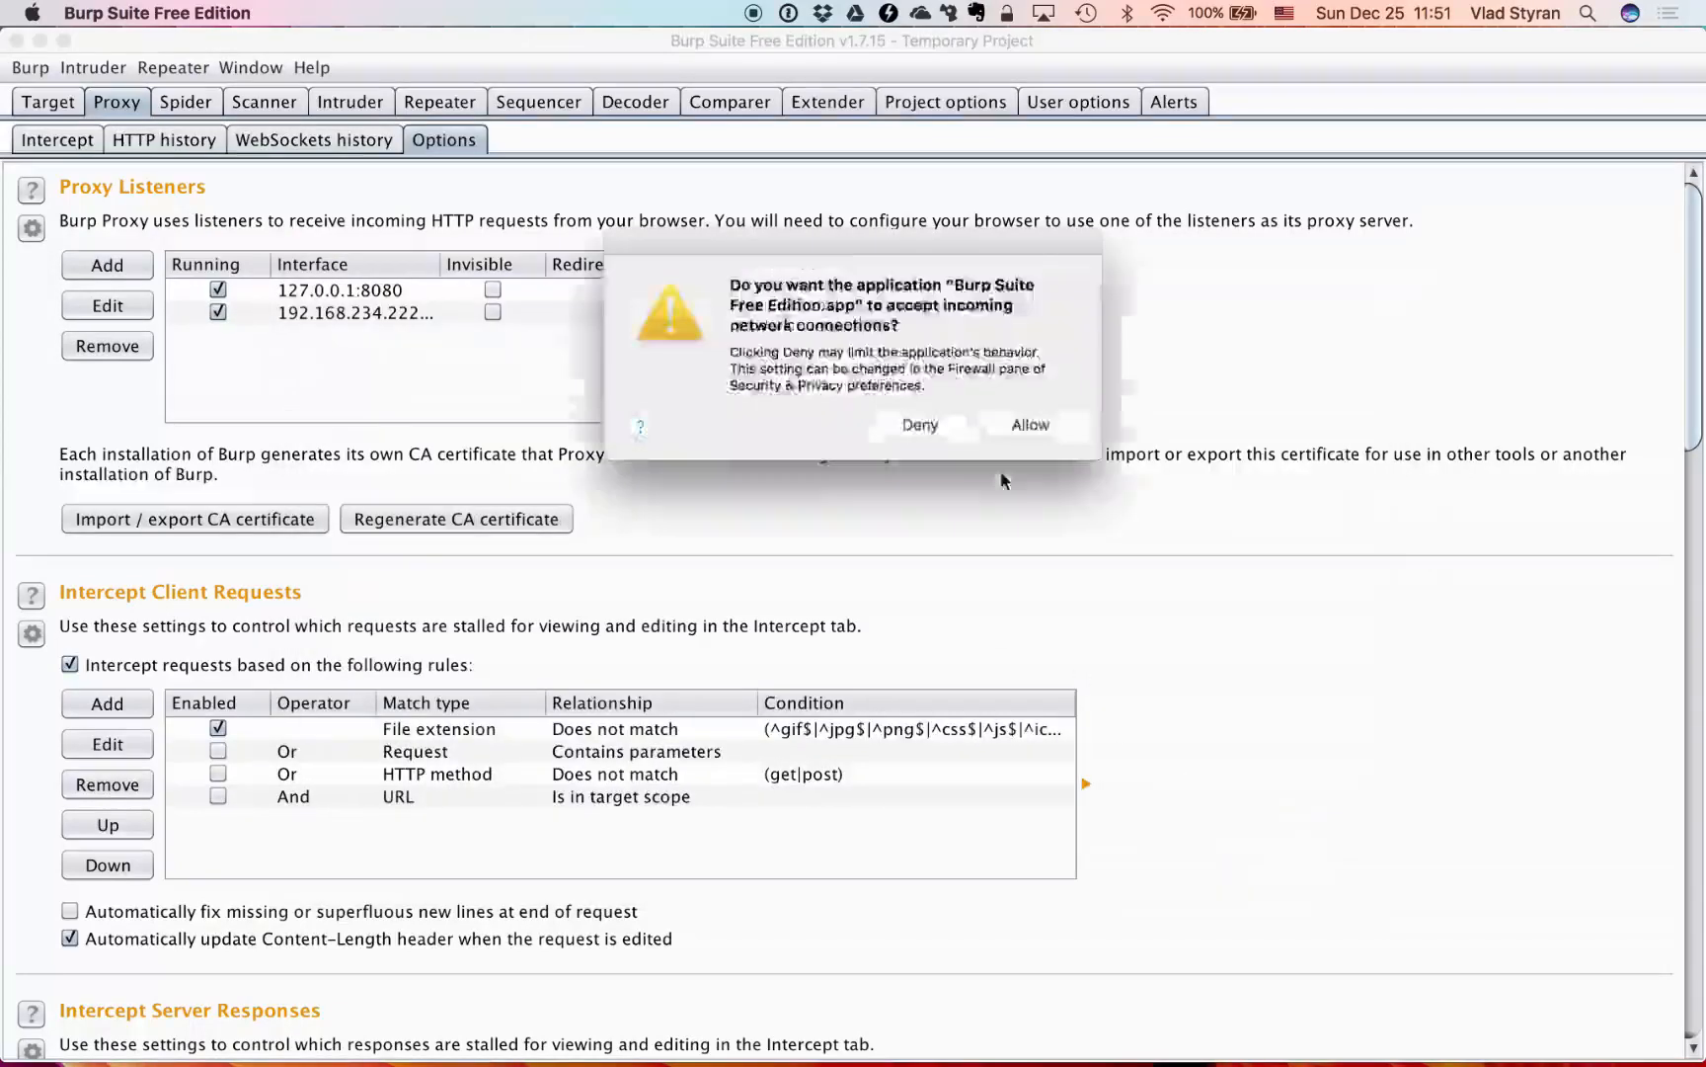
pyautogui.click(1039, 432)
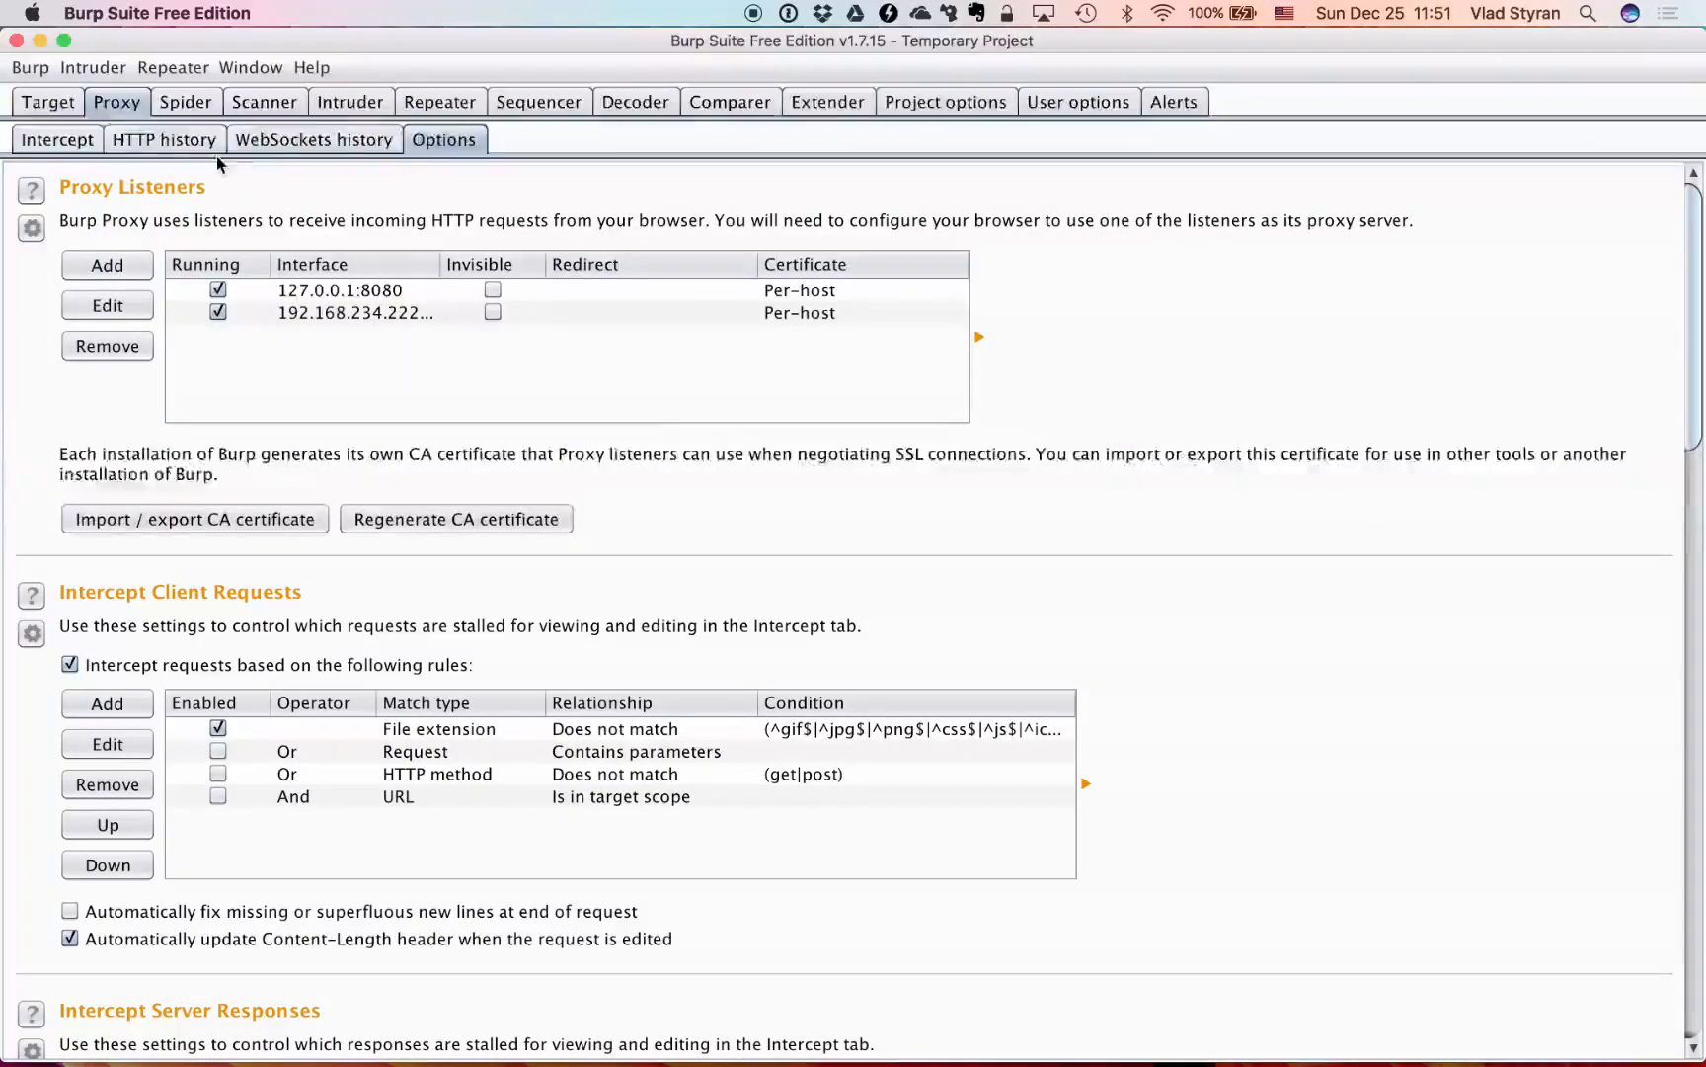
# - Show the proxy's HTTP history and open the LAN settings of the proxy configuration in the Win10 virtual machine
pyautogui.click(166, 141)
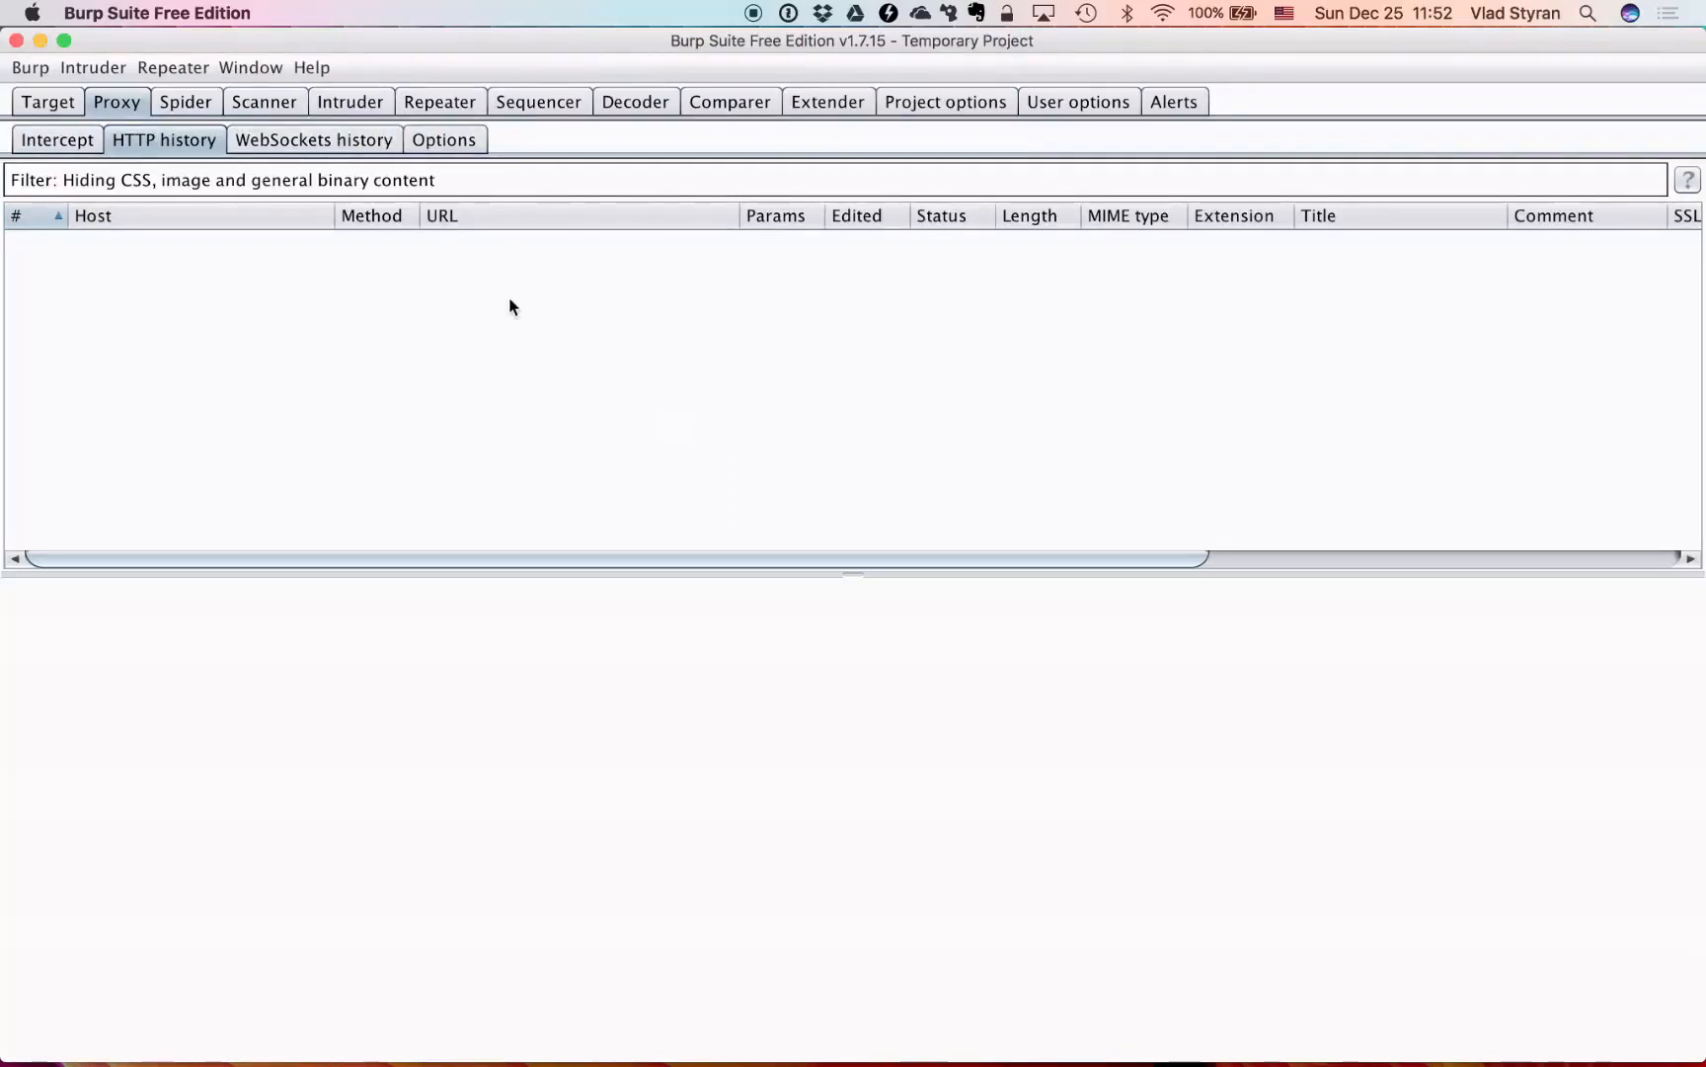
pyautogui.press('super+Tab')
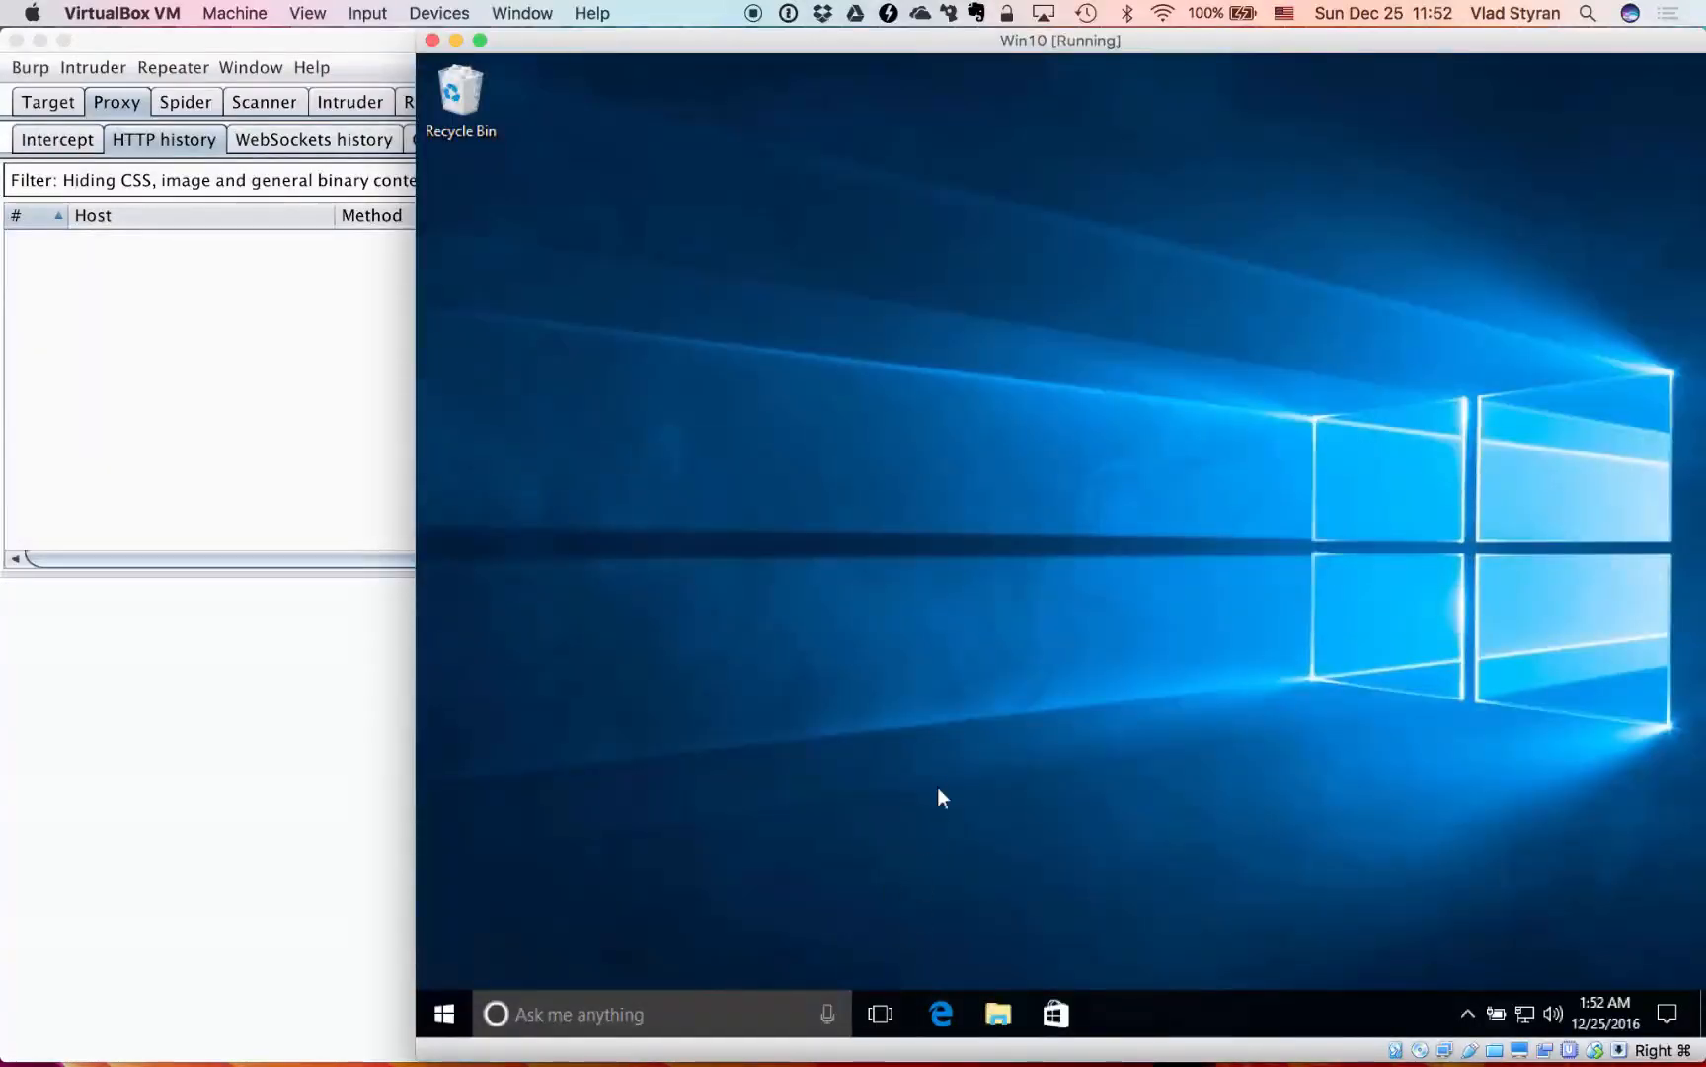
pyautogui.press('super')
pyautogui.write('p')
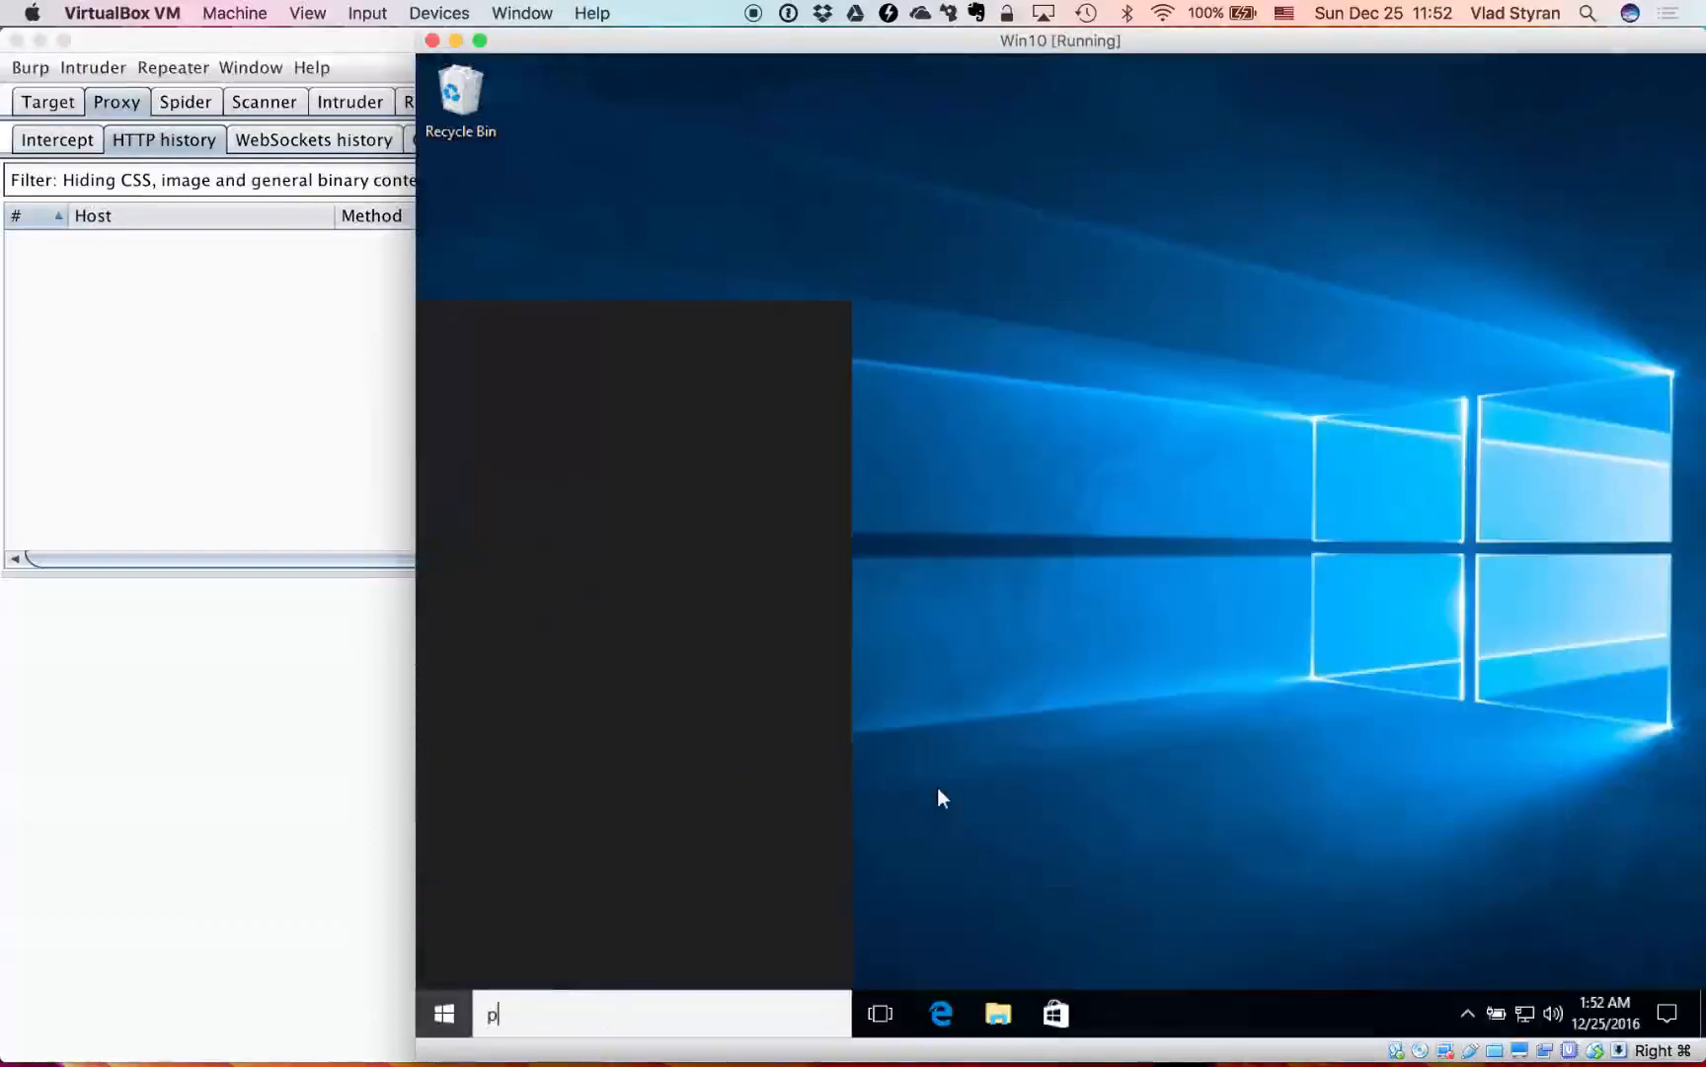
pyautogui.write('roxy')
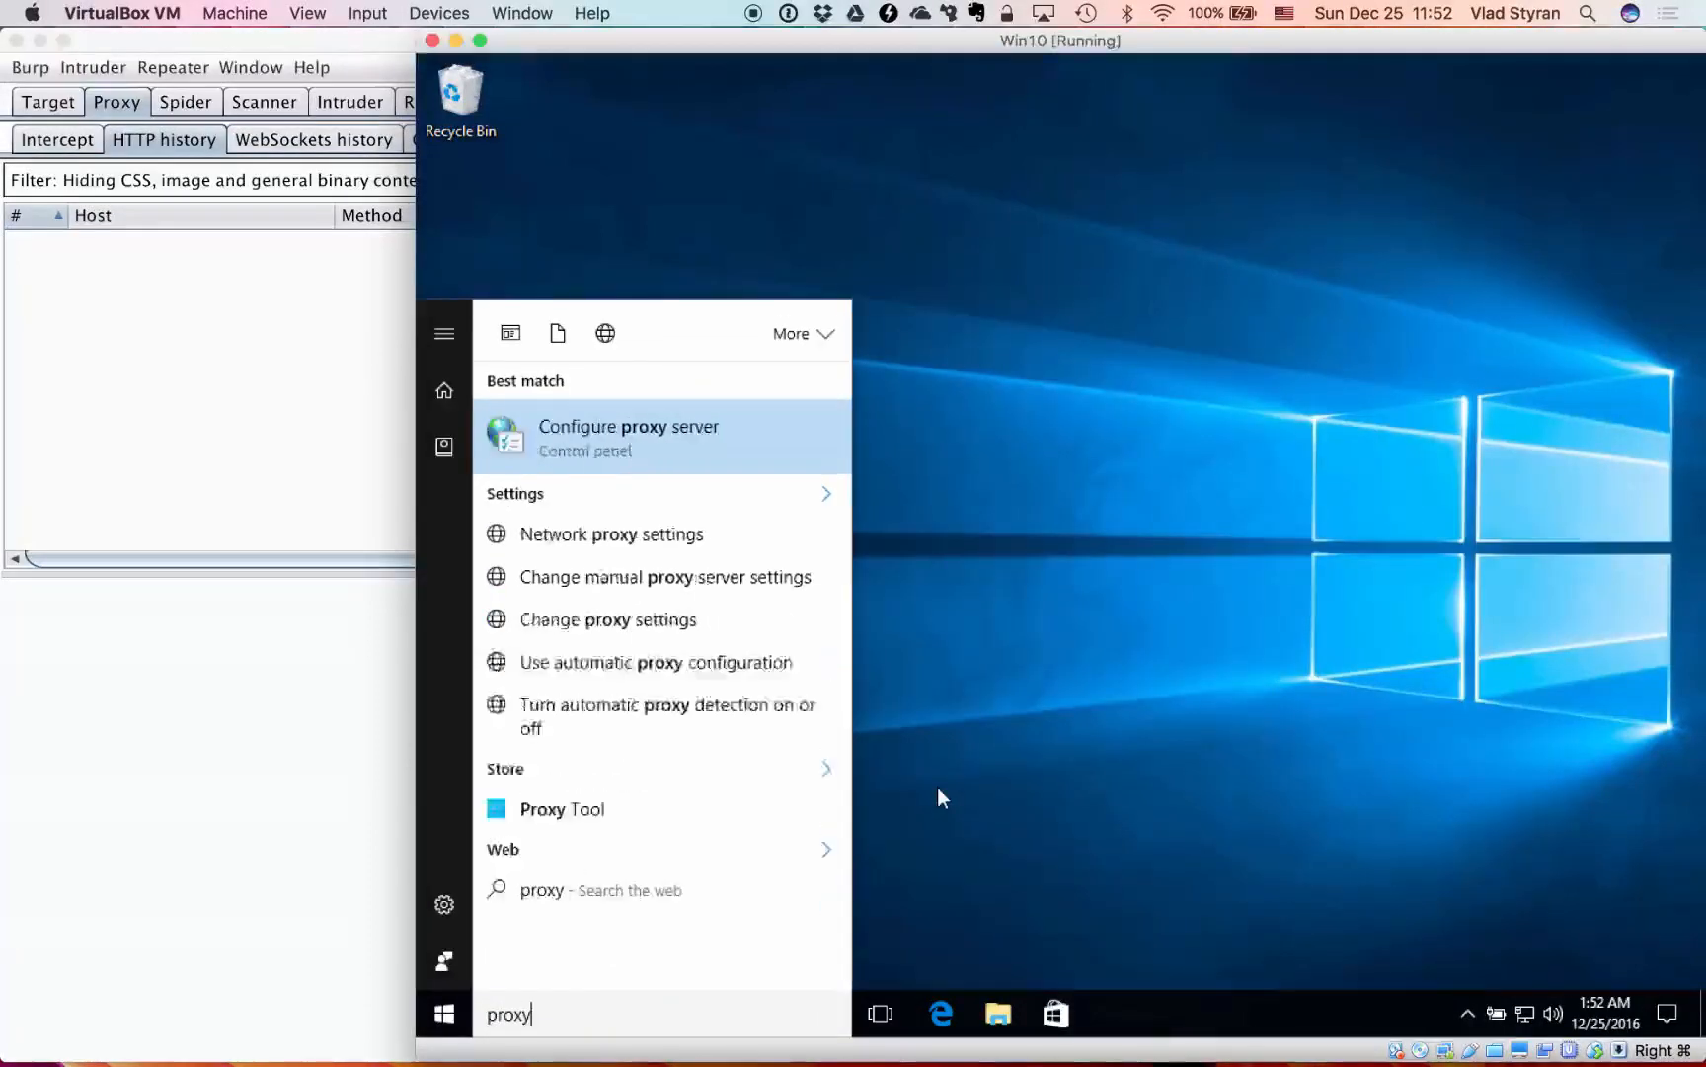
pyautogui.press('Escape')
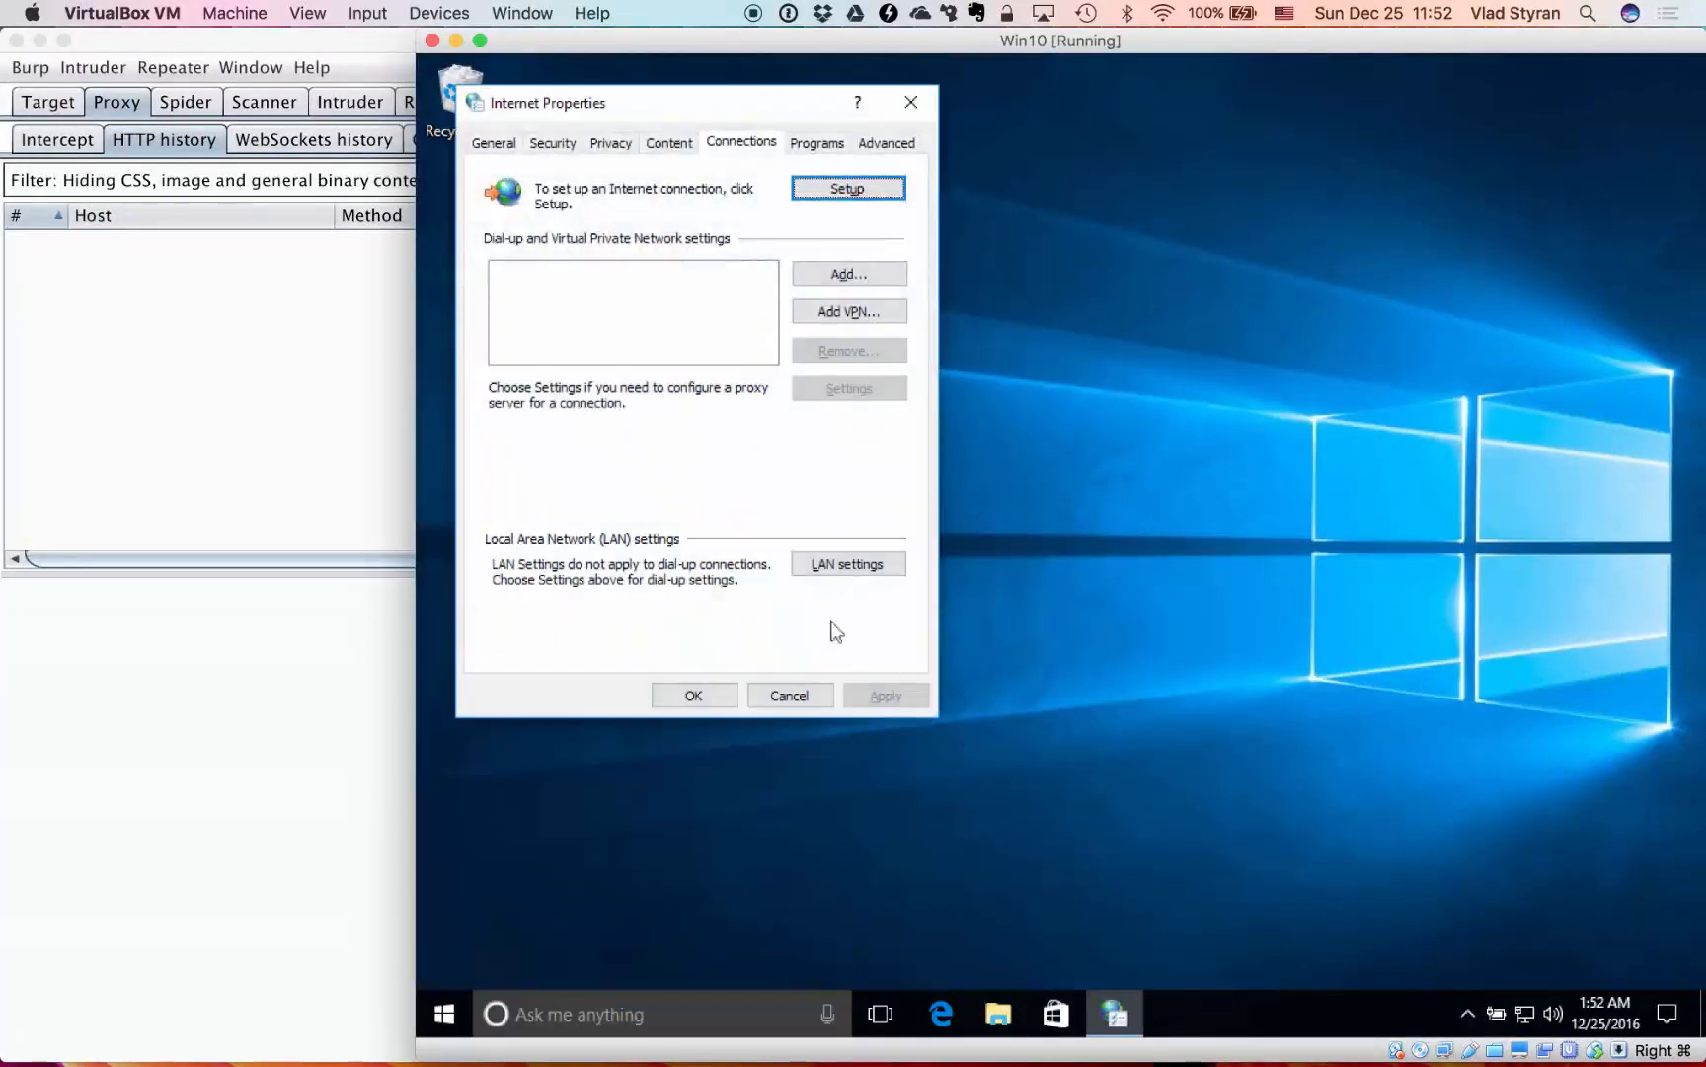
pyautogui.click(846, 561)
pyautogui.click(845, 563)
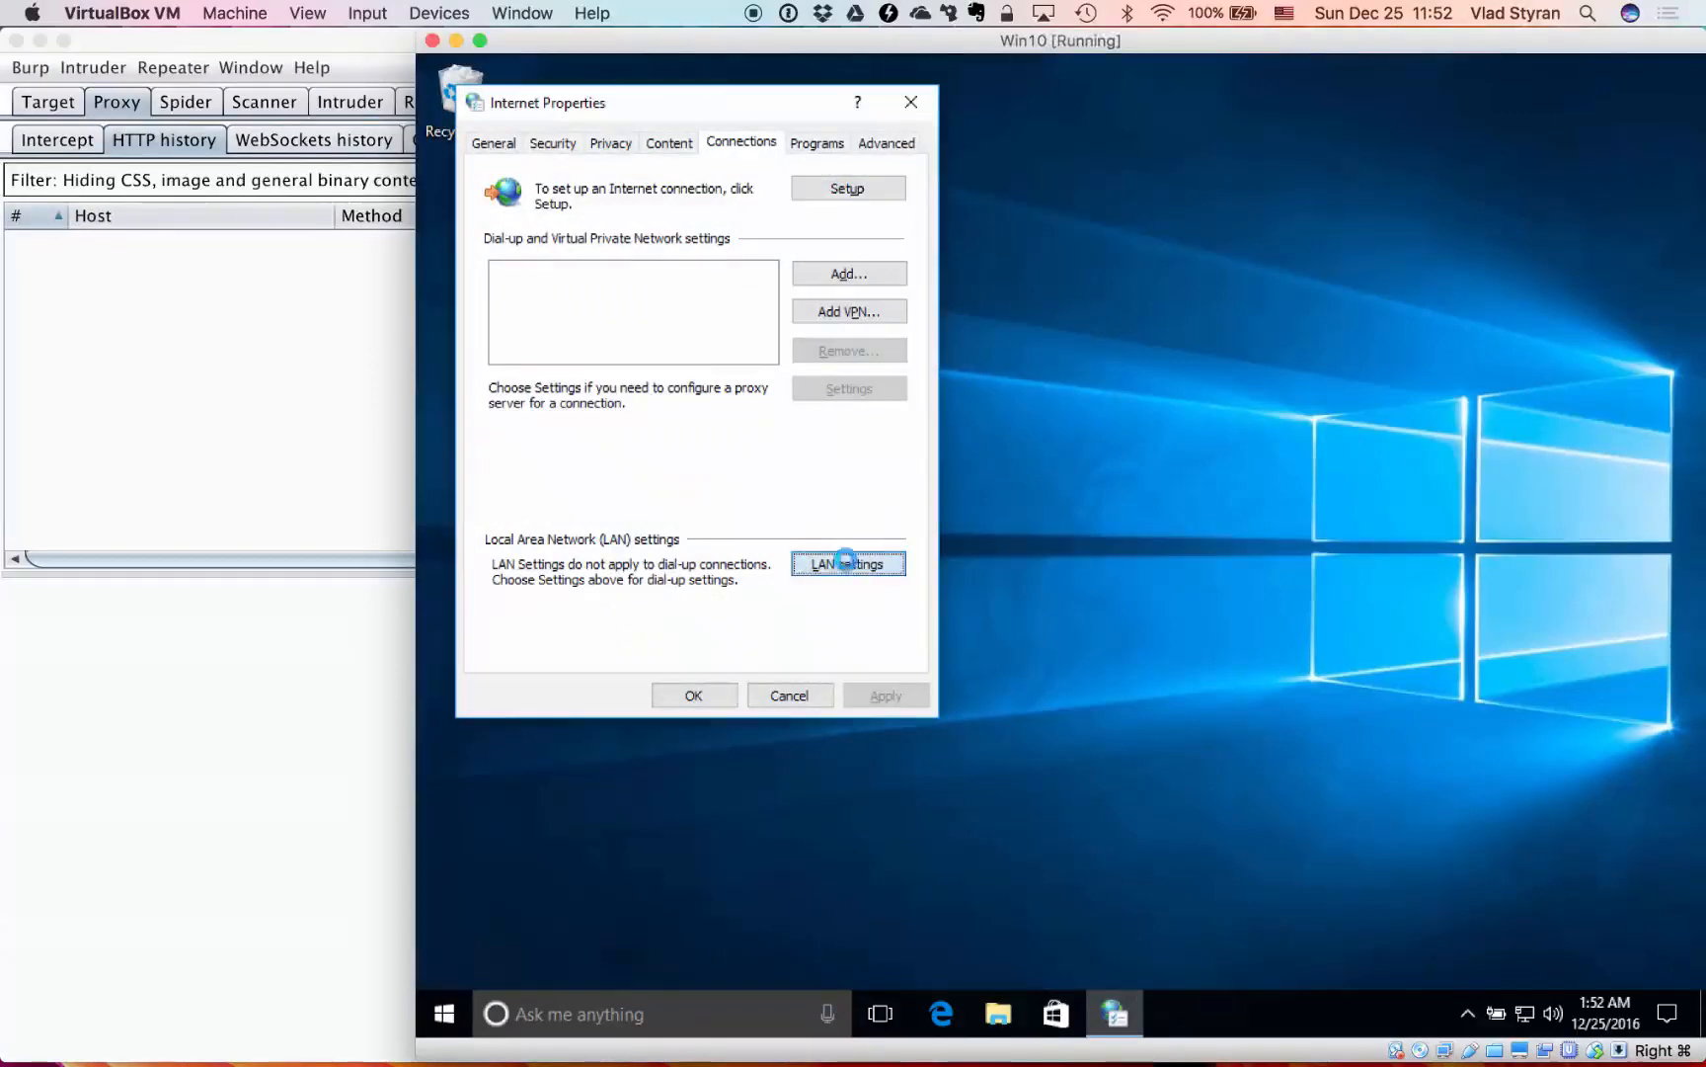
# - Enable a LAN proxy server with address 192.168.234.222 and port 8082, and accept the Internet Properties
pyautogui.click(558, 367)
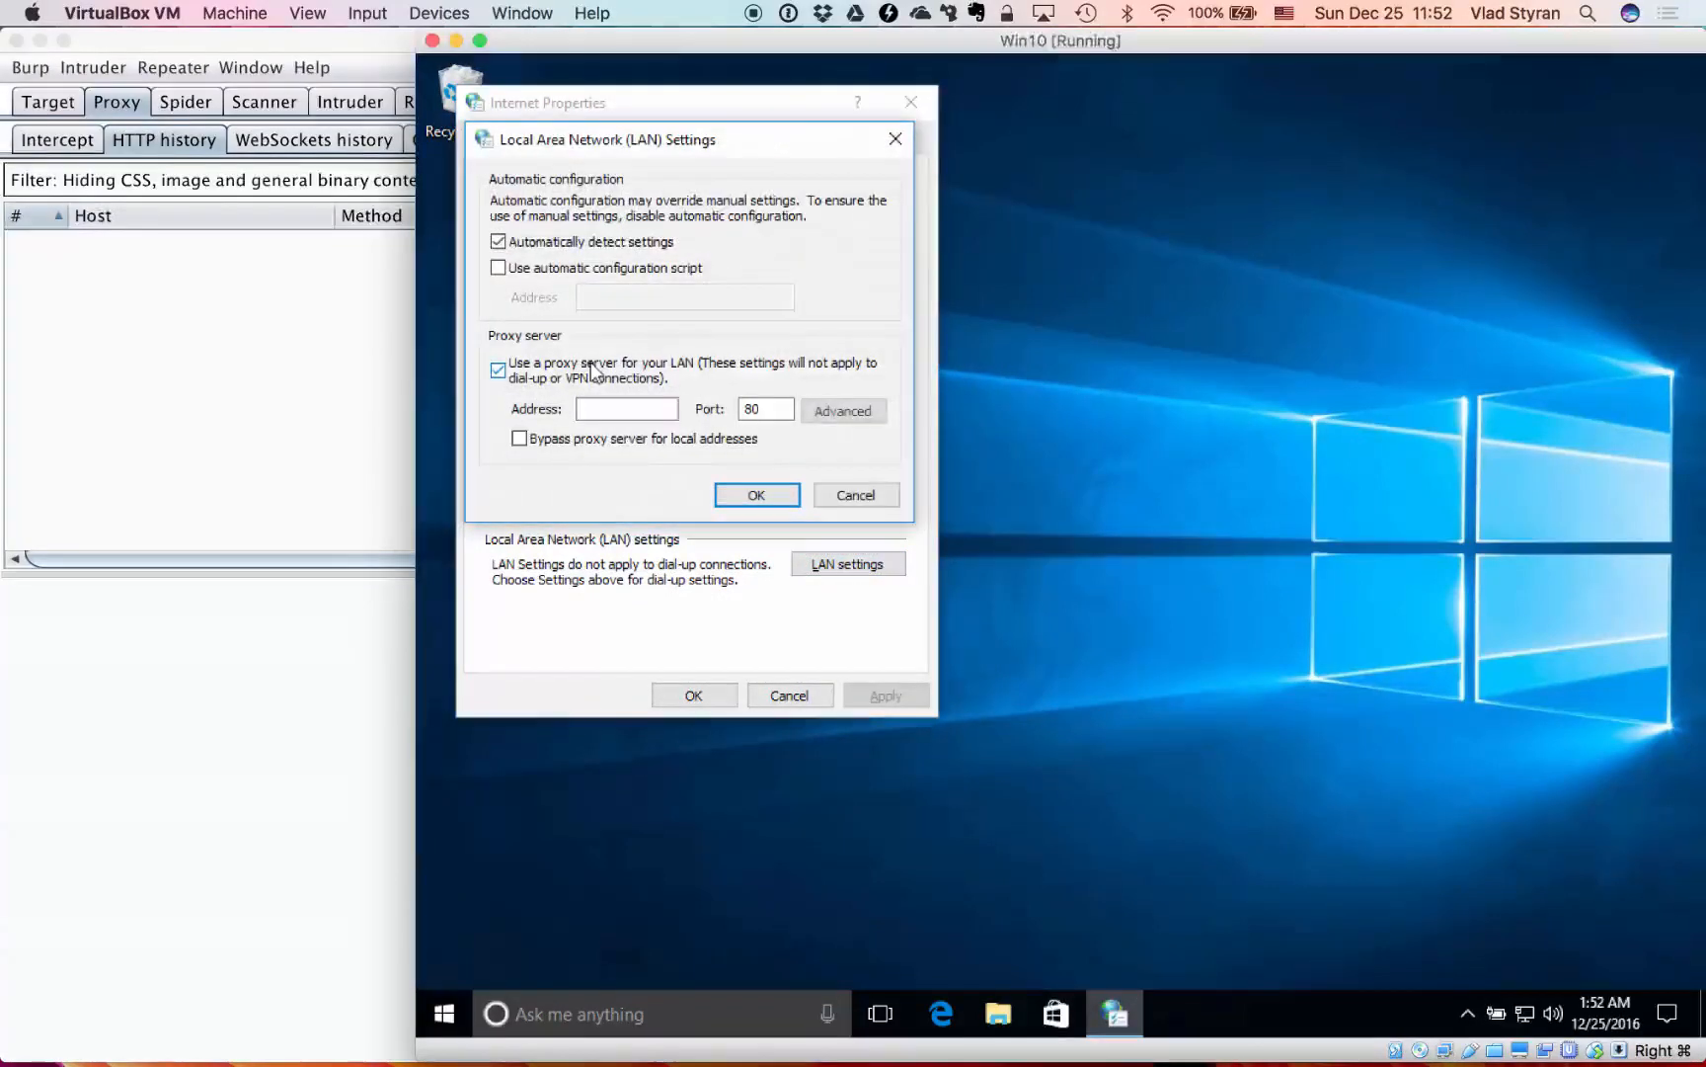
pyautogui.click(602, 405)
pyautogui.write('192')
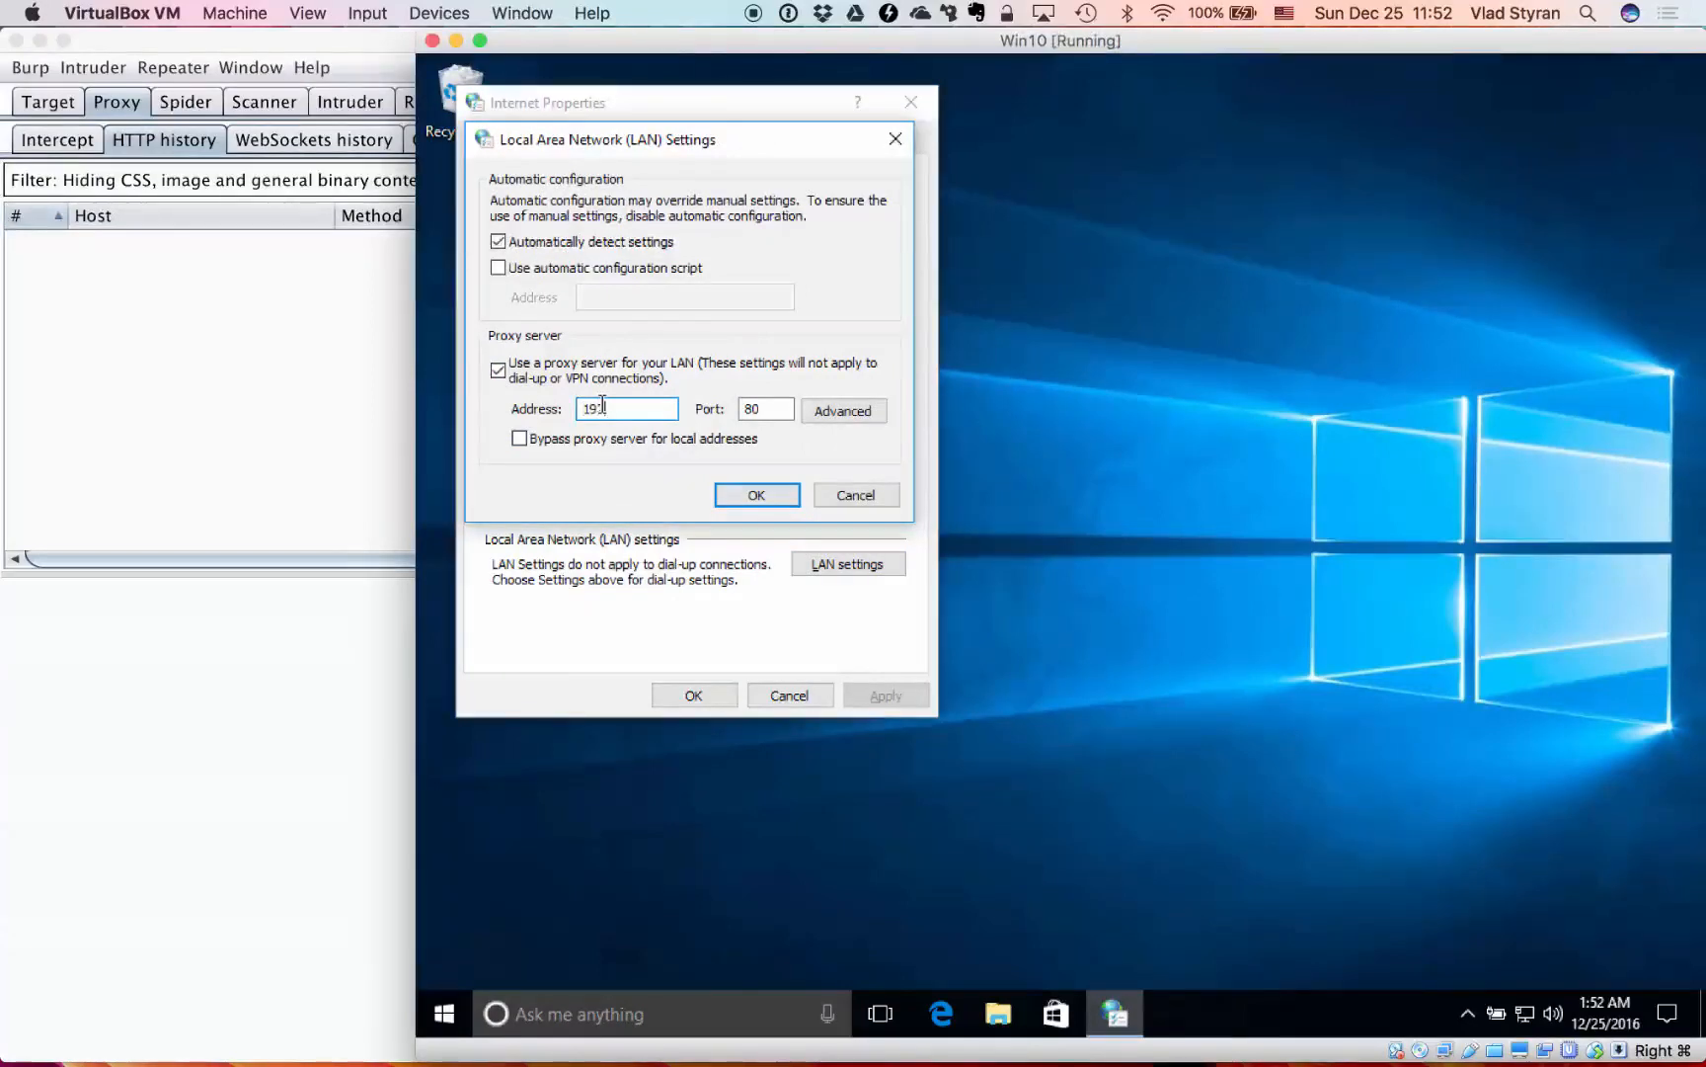
pyautogui.write('.168.234.222')
pyautogui.press('Tab')
pyautogui.write('80')
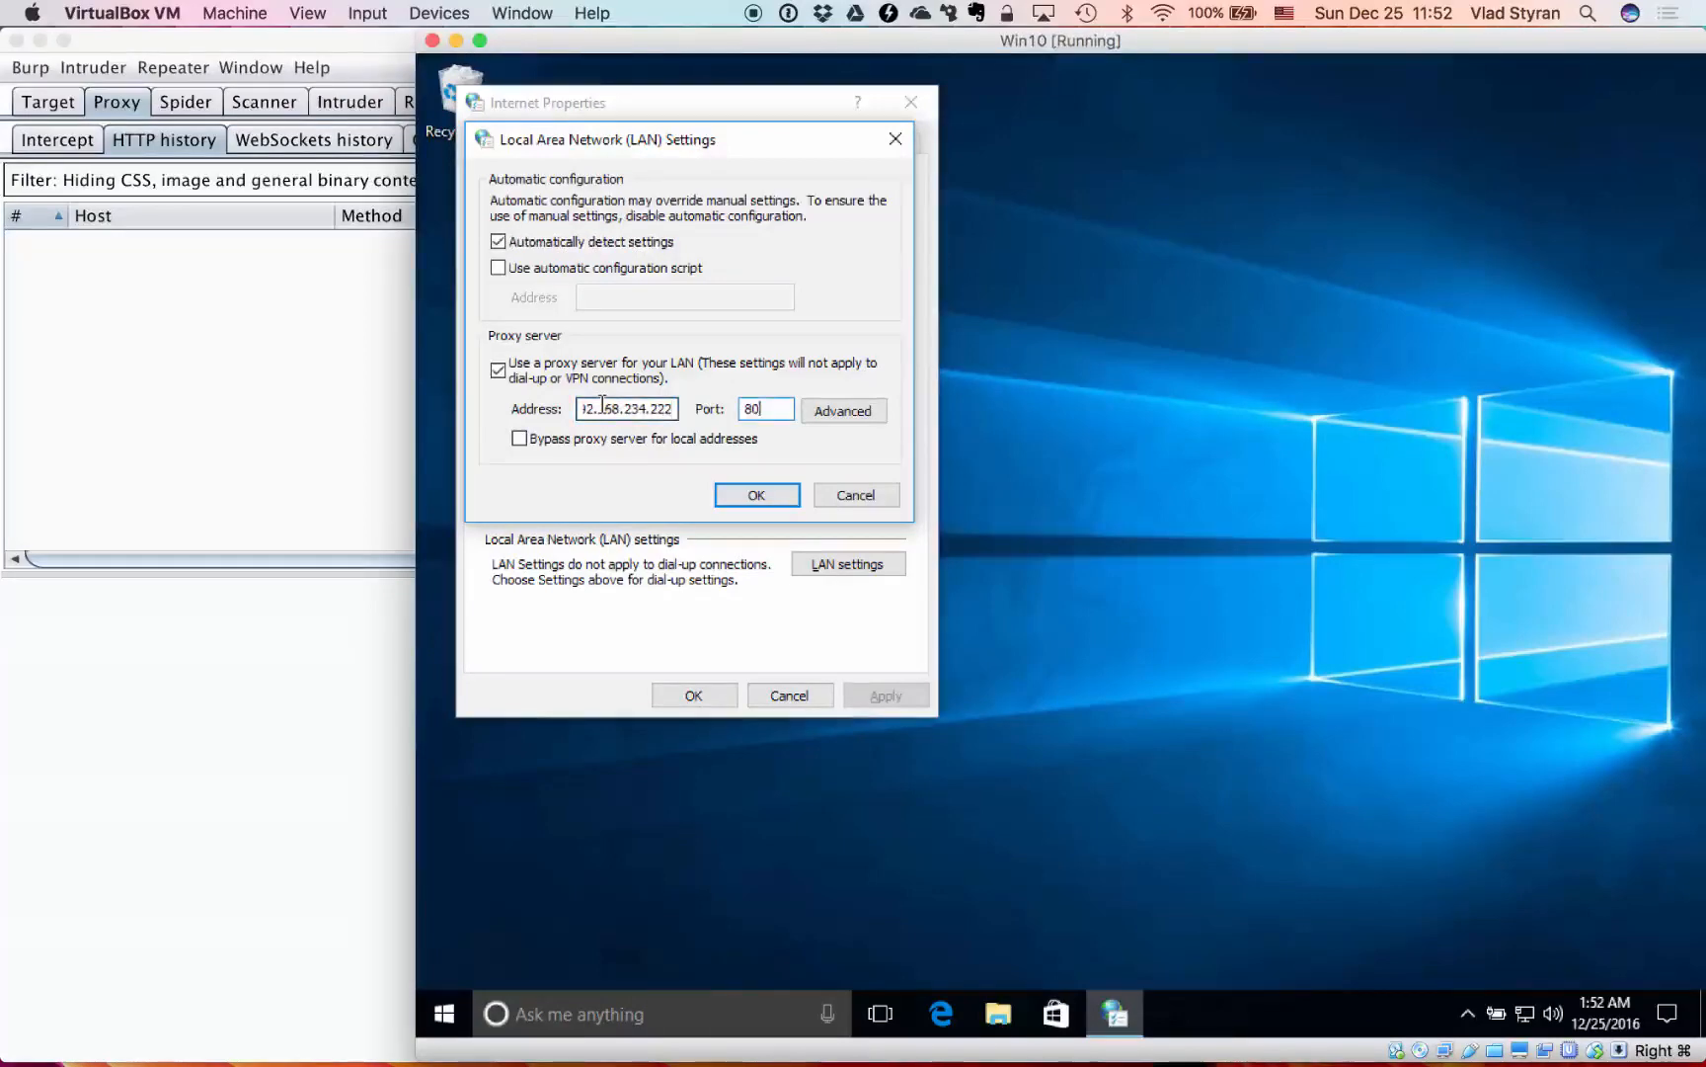
pyautogui.write('82')
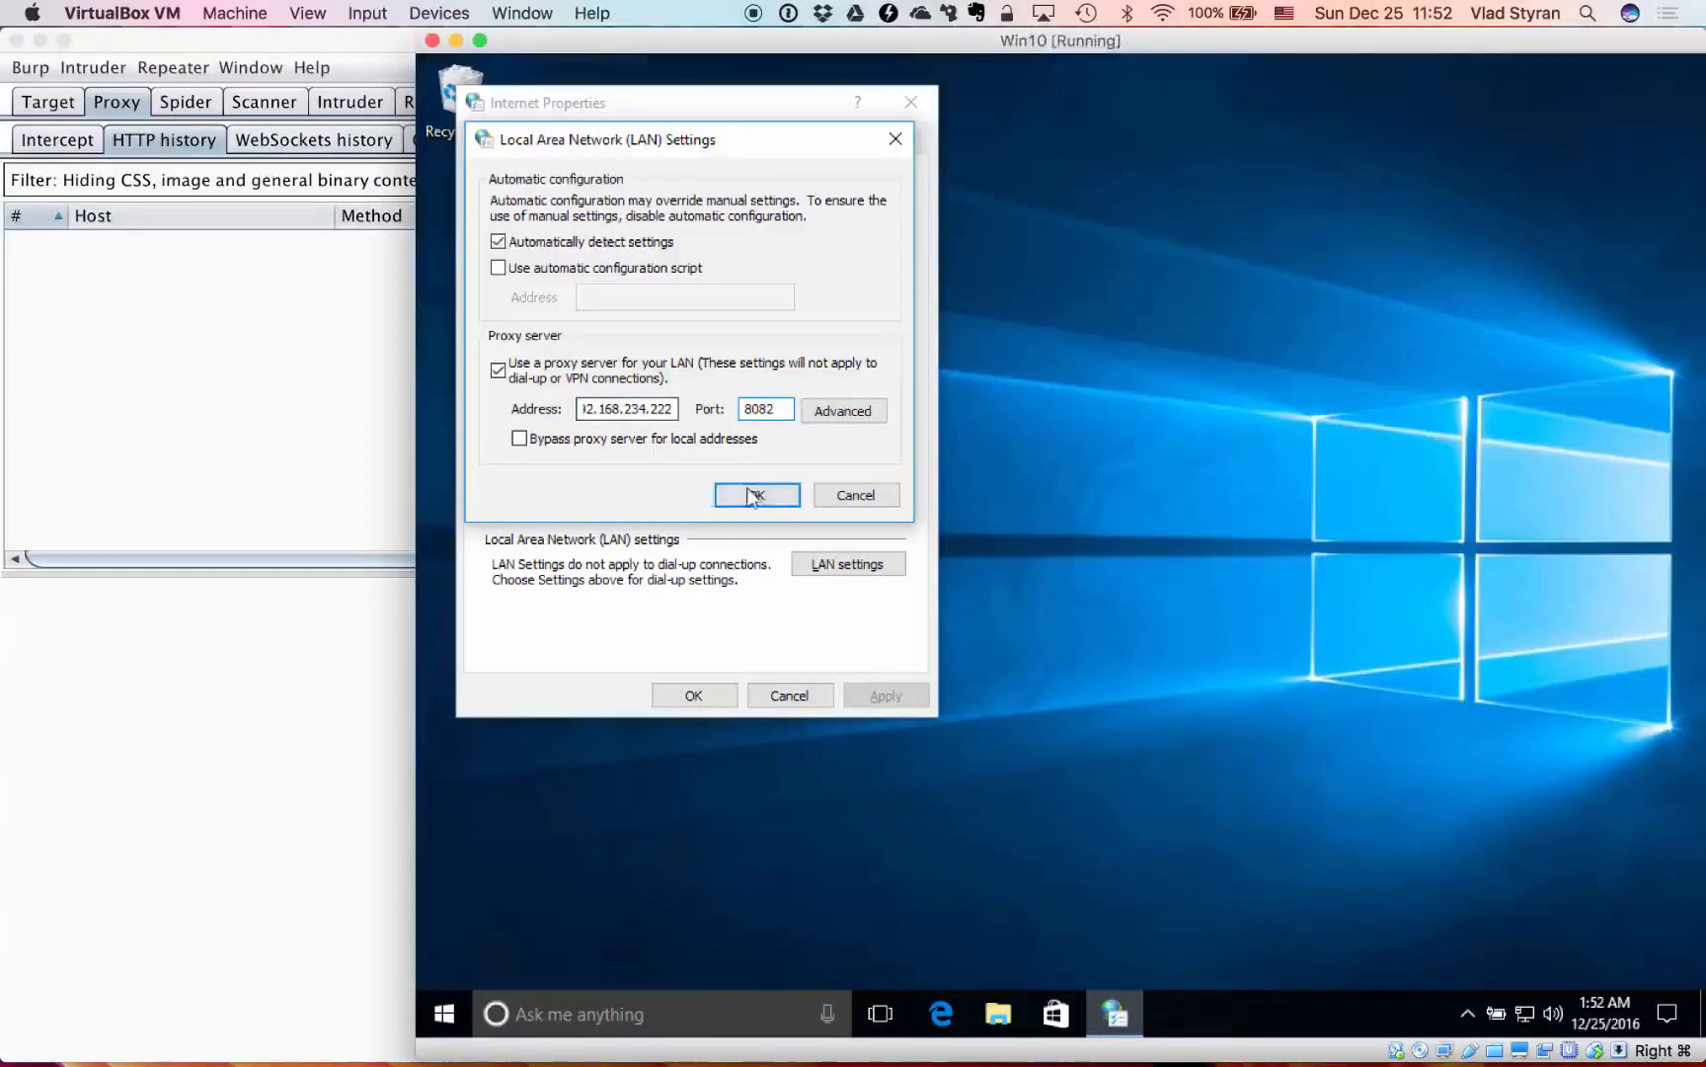
pyautogui.click(757, 498)
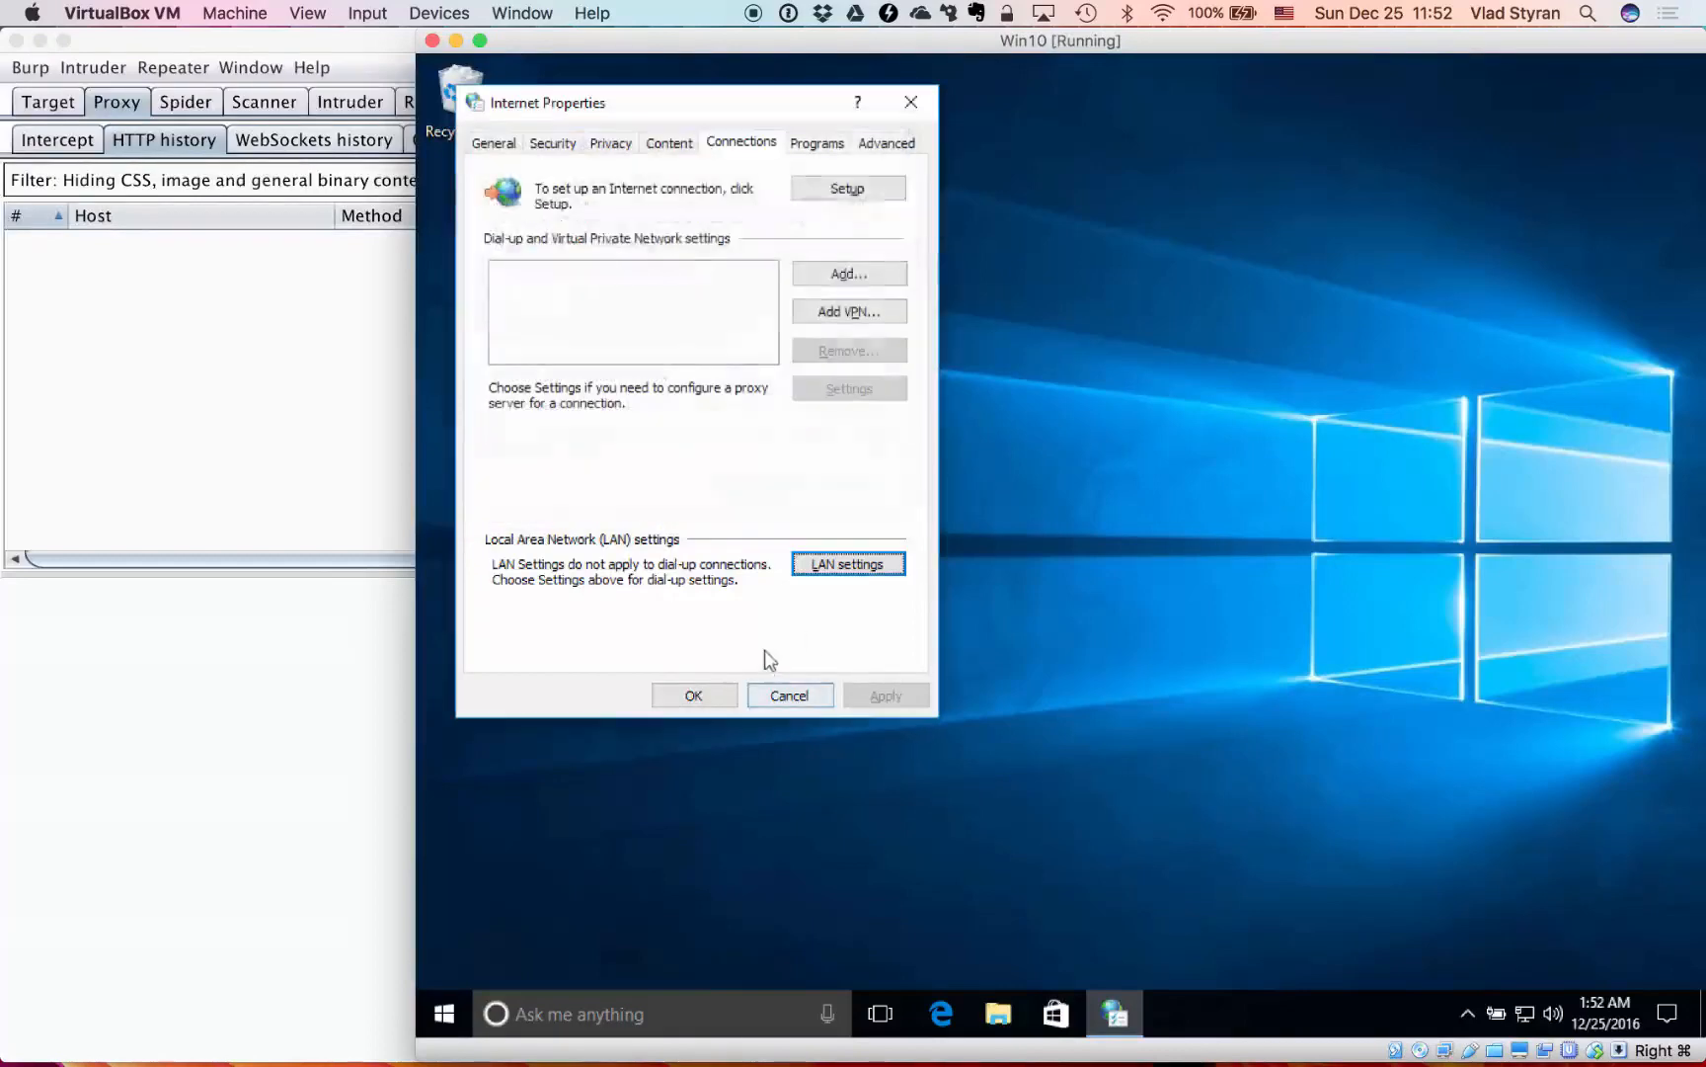
pyautogui.click(696, 694)
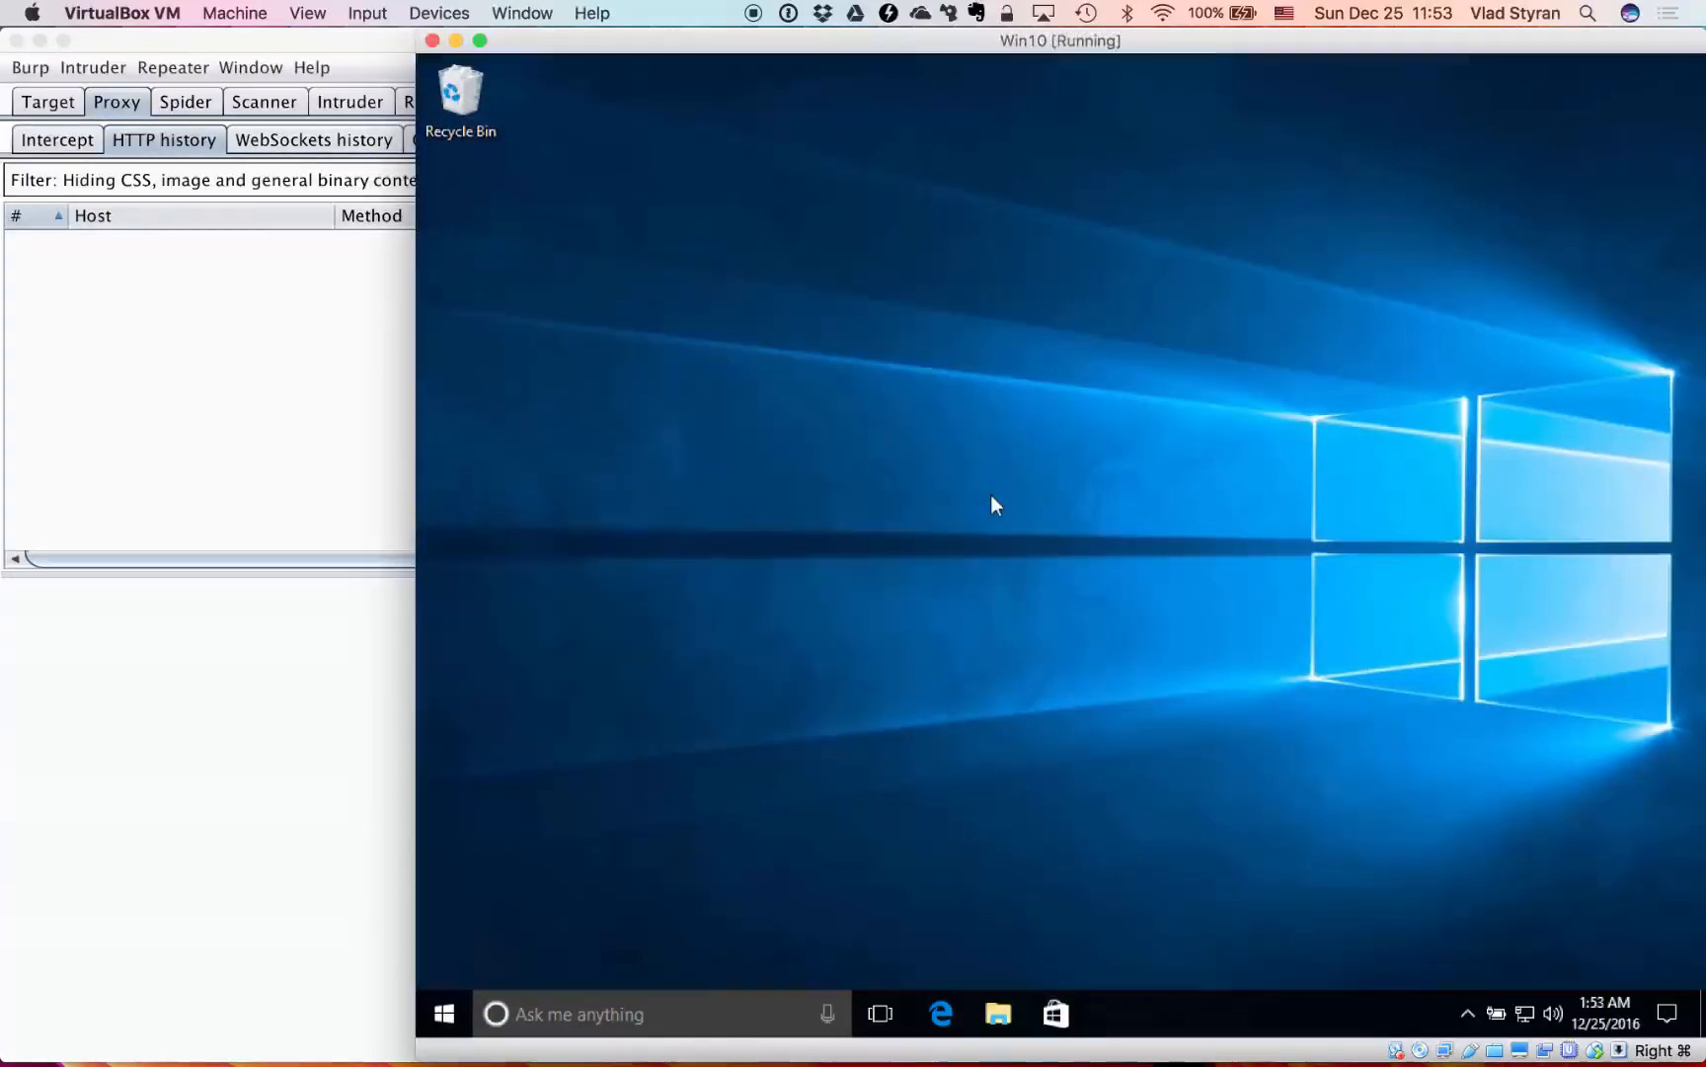
# - Launch Edge in the virtual machine and browse to google.com
pyautogui.click(945, 1014)
pyautogui.click(939, 1019)
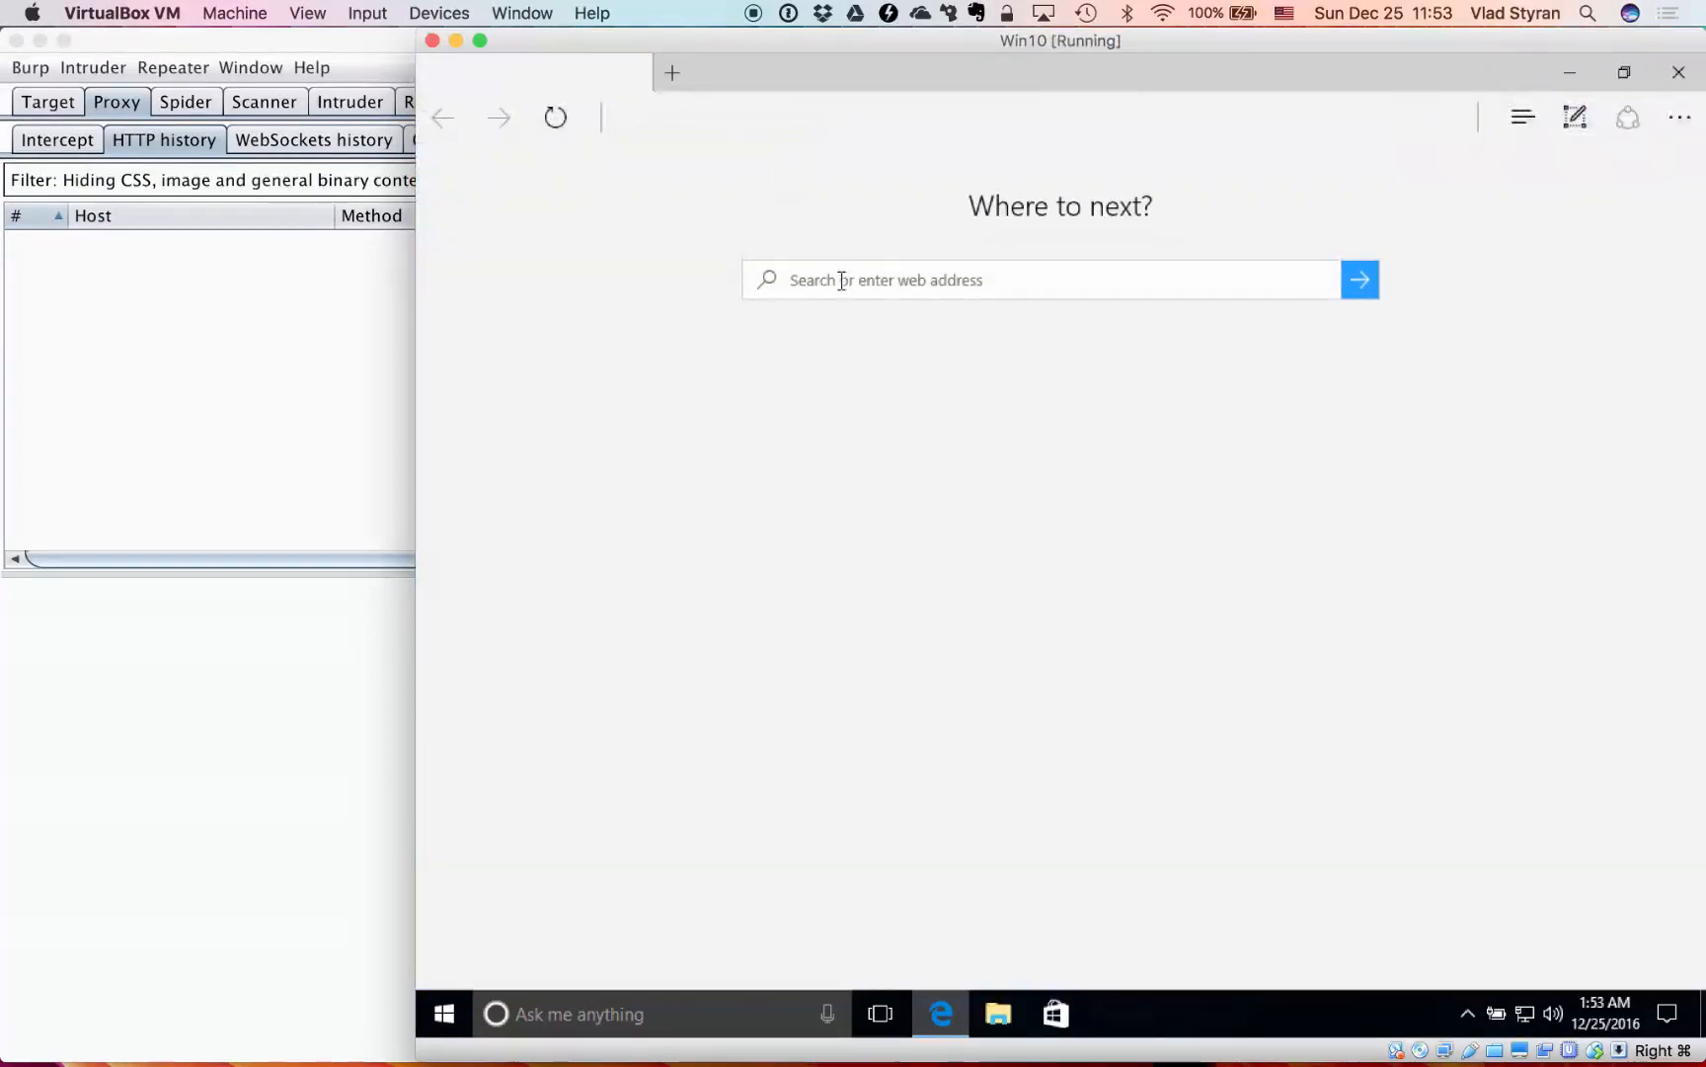
pyautogui.click(819, 281)
pyautogui.write('google.com')
pyautogui.press('Return')
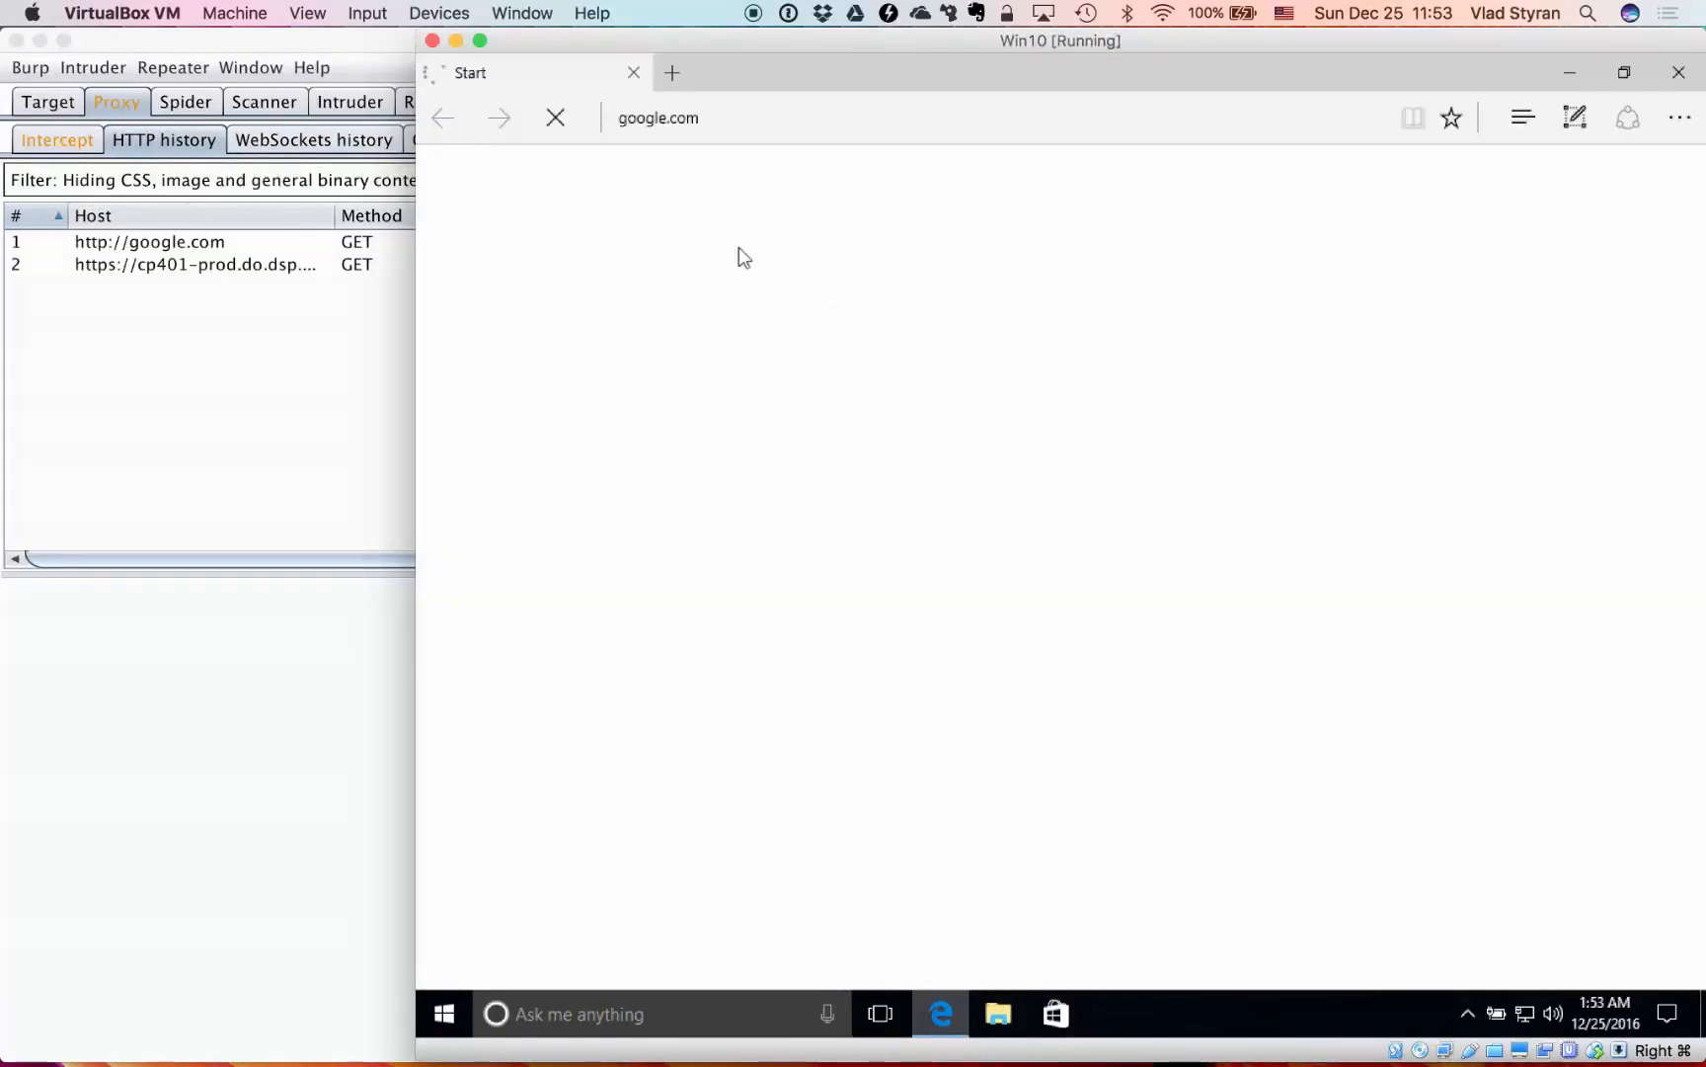
# - Switch to Burp Suite, sort the HTTP history by descending request number and inspect the google.com request
pyautogui.click(301, 339)
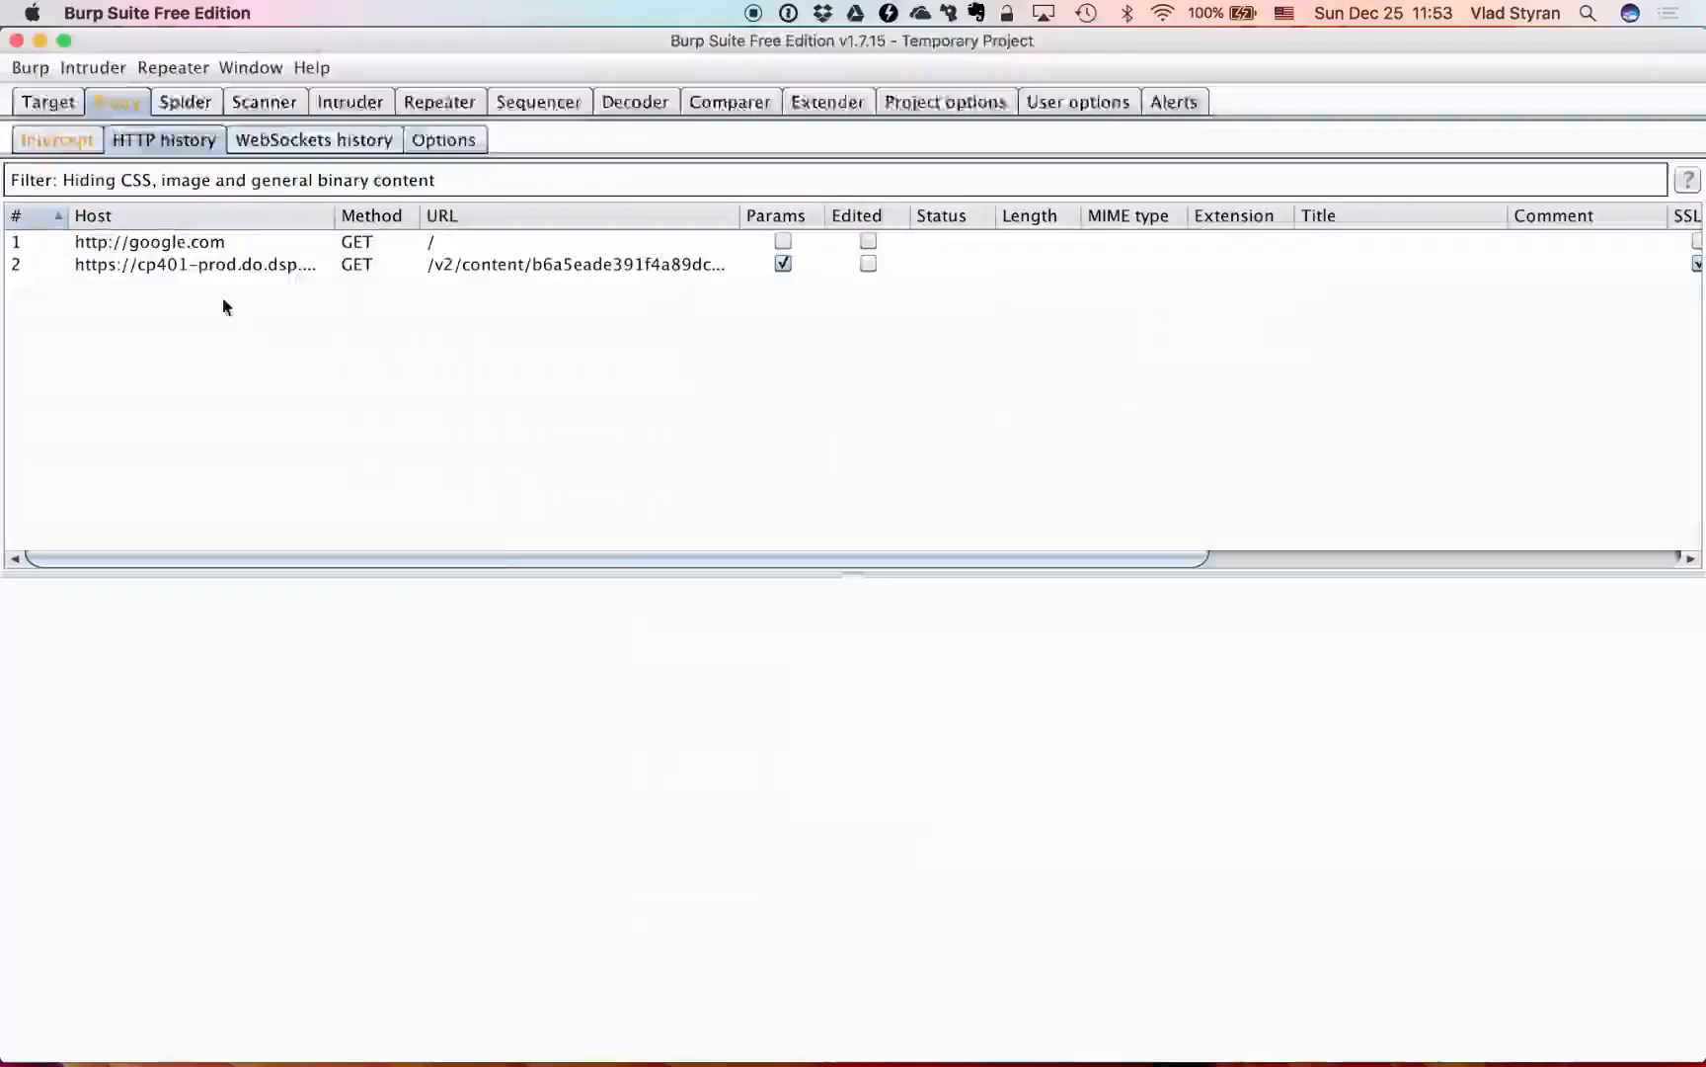
pyautogui.click(40, 217)
pyautogui.click(142, 266)
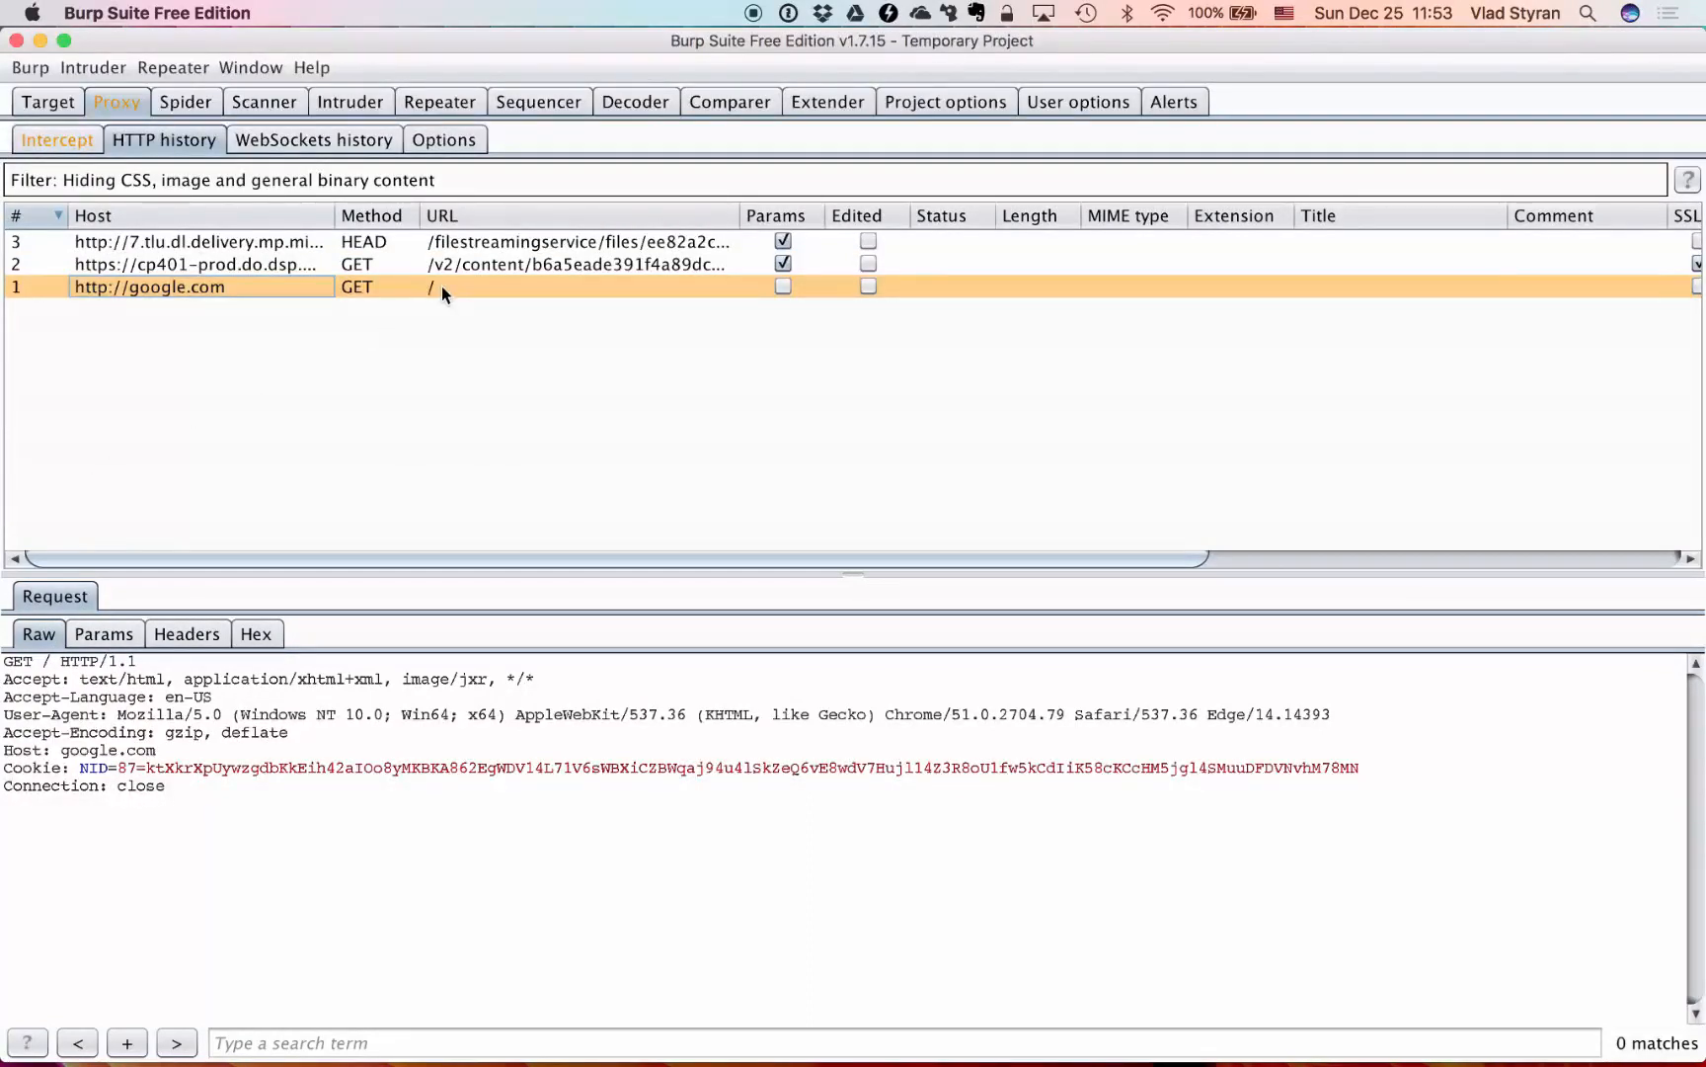
# - Forward the intercepted requests one after another until the intercept queue is empty
pyautogui.click(62, 140)
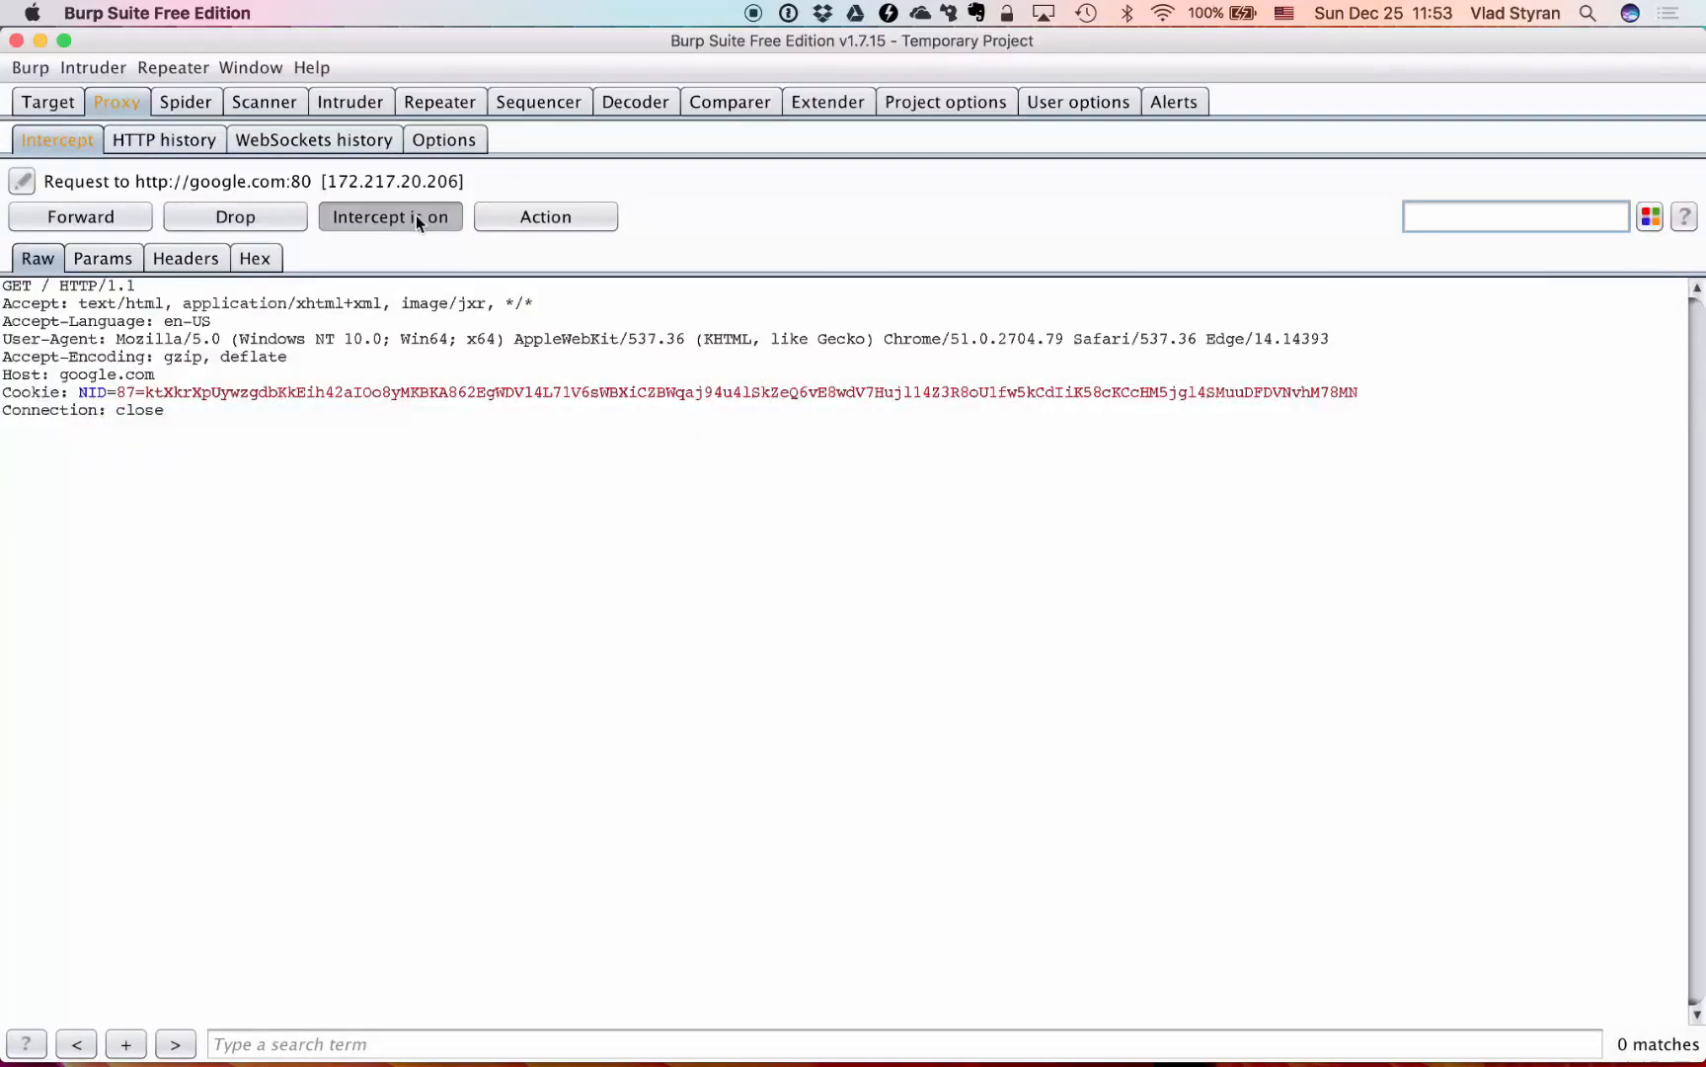
pyautogui.click(98, 224)
pyautogui.click(97, 224)
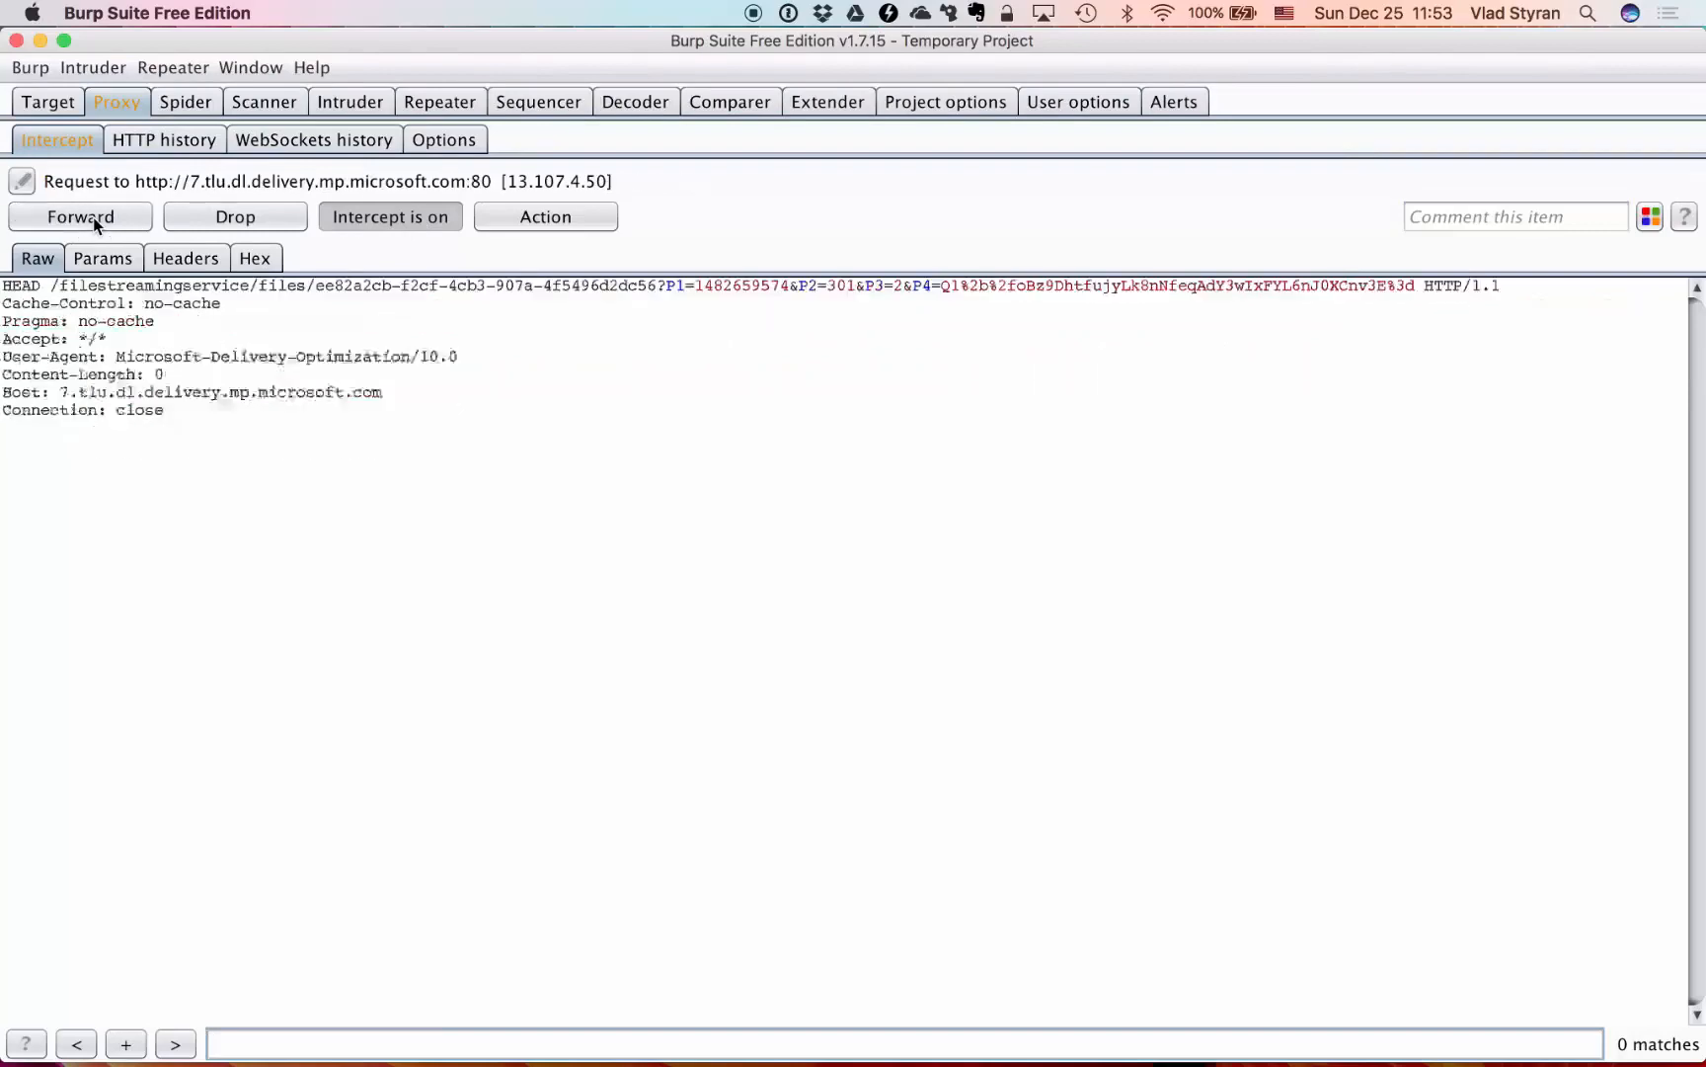
pyautogui.click(91, 217)
pyautogui.click(91, 217)
pyautogui.click(92, 218)
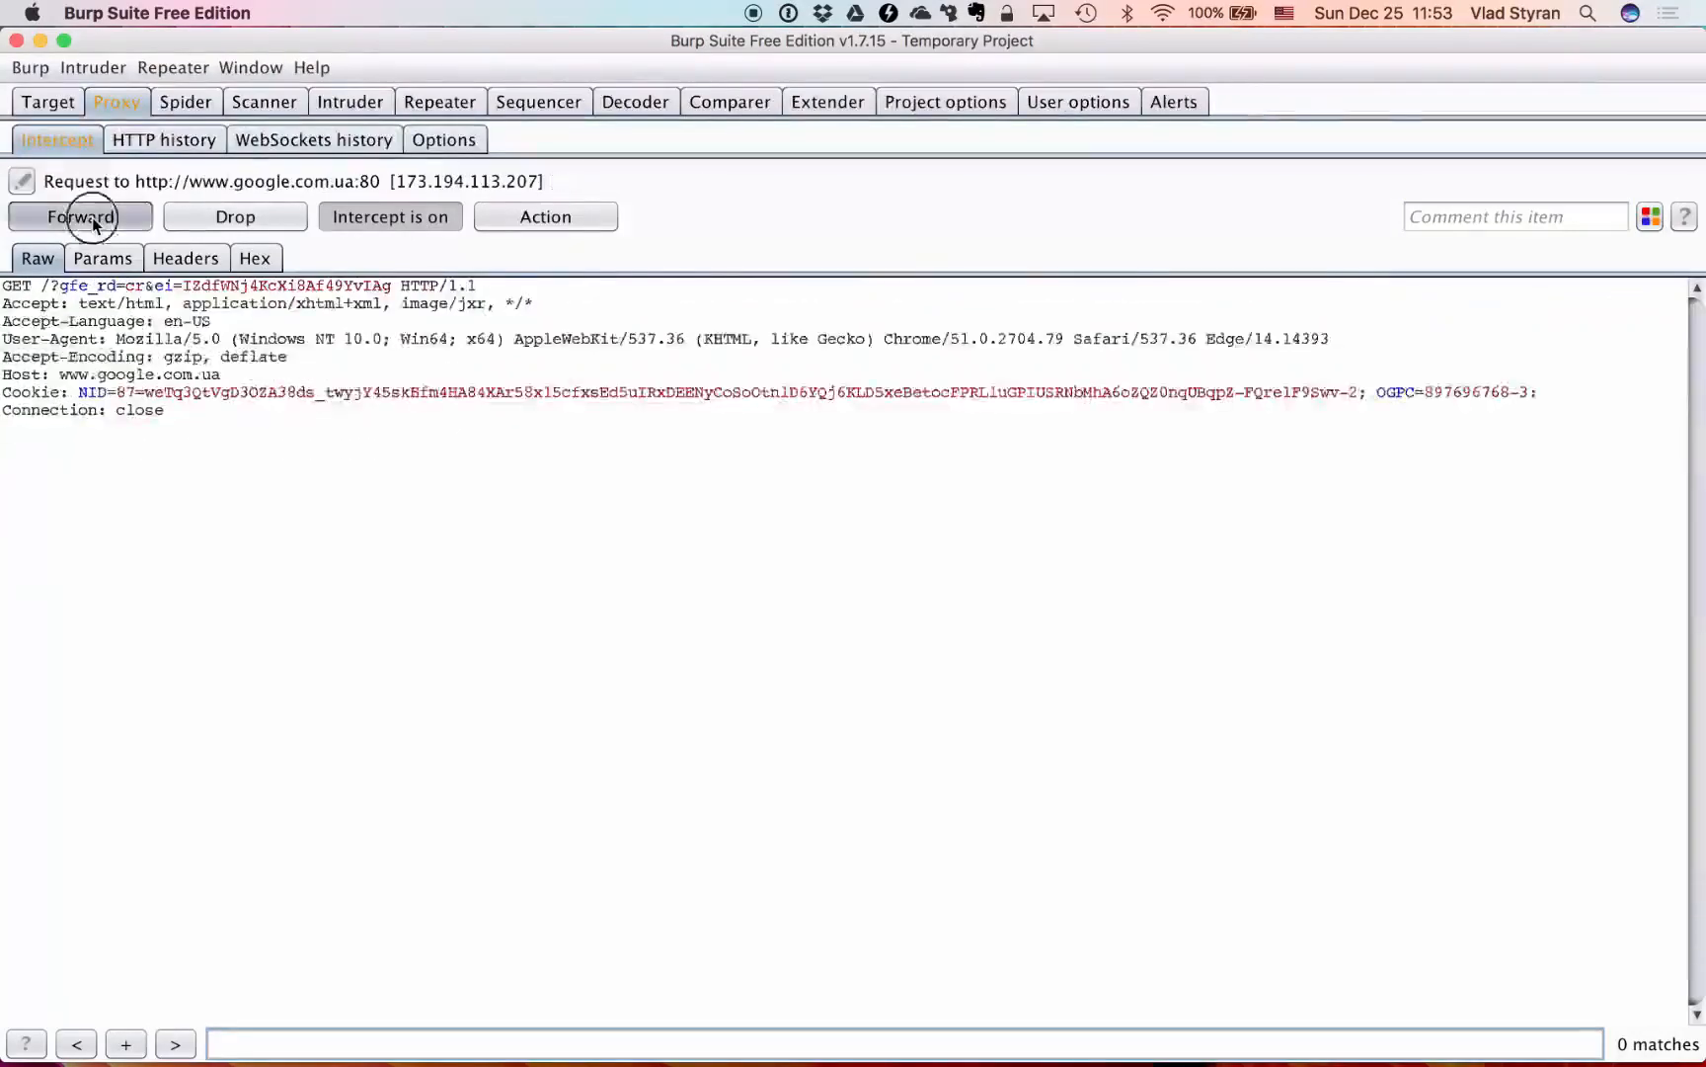
pyautogui.click(92, 217)
pyautogui.click(91, 217)
pyautogui.click(92, 218)
pyautogui.click(91, 217)
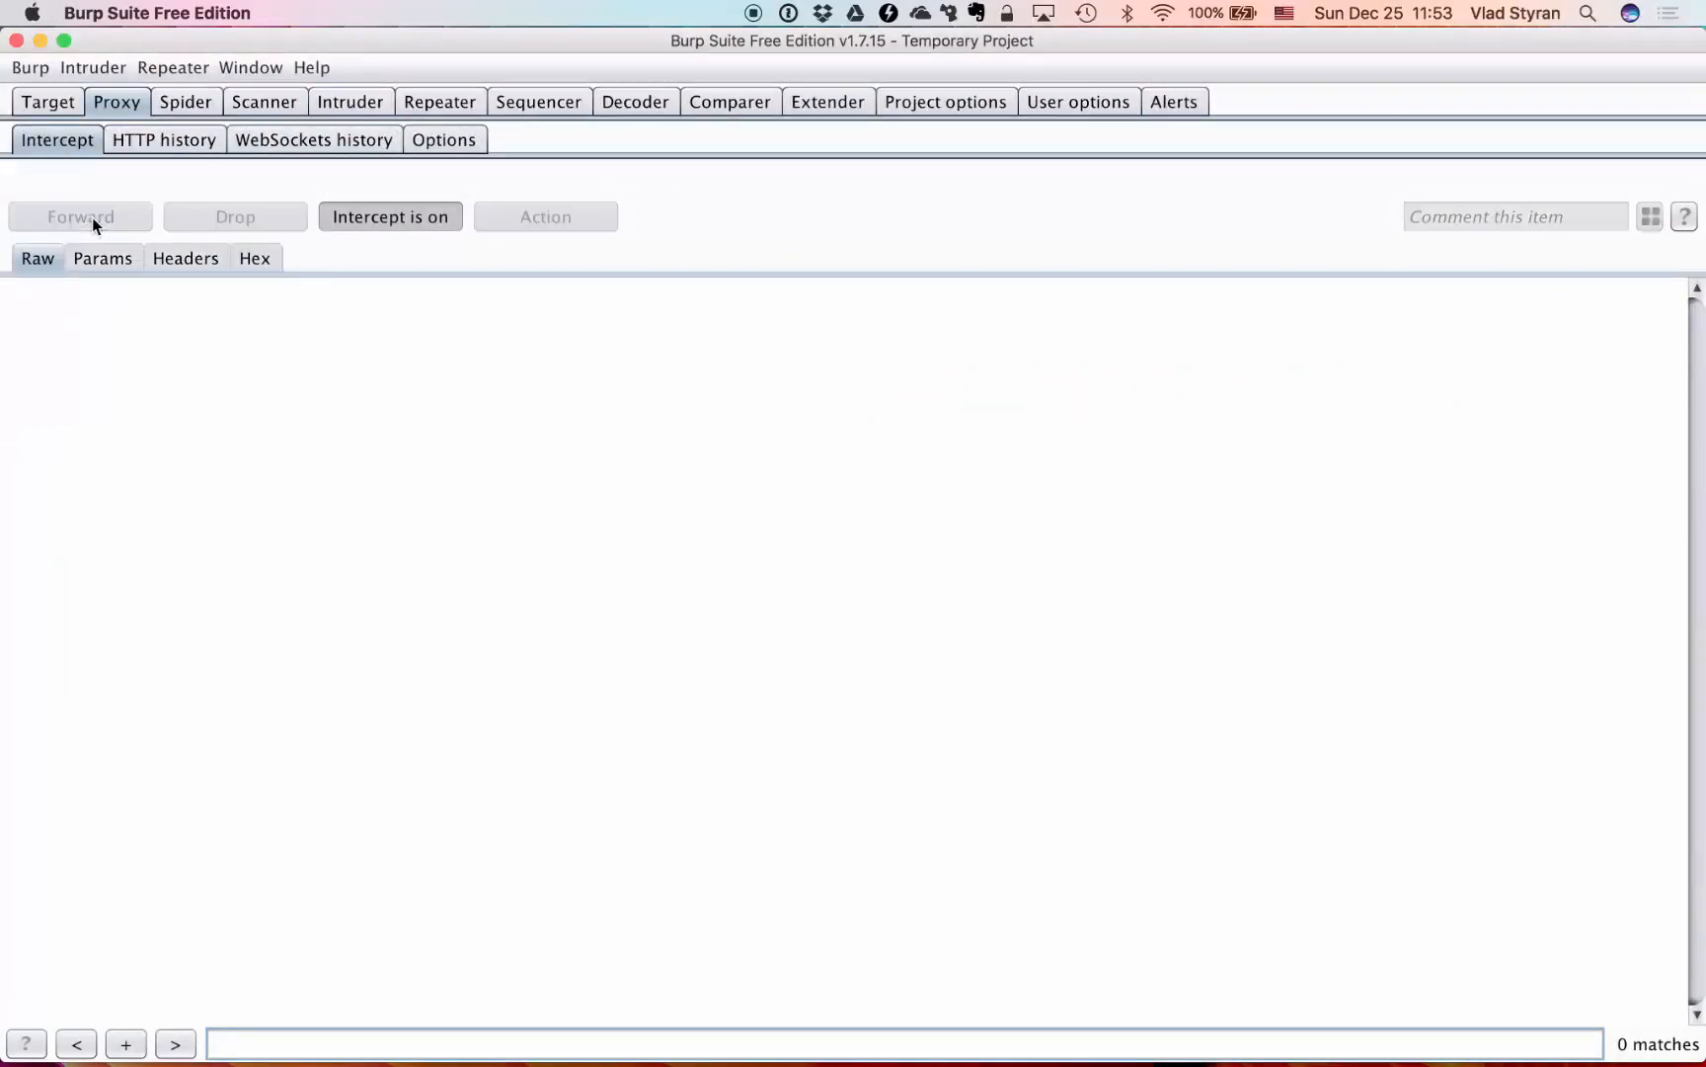
# - Switch to the Win10 virtual machine and change the Google page's language to English
pyautogui.press('super+Tab')
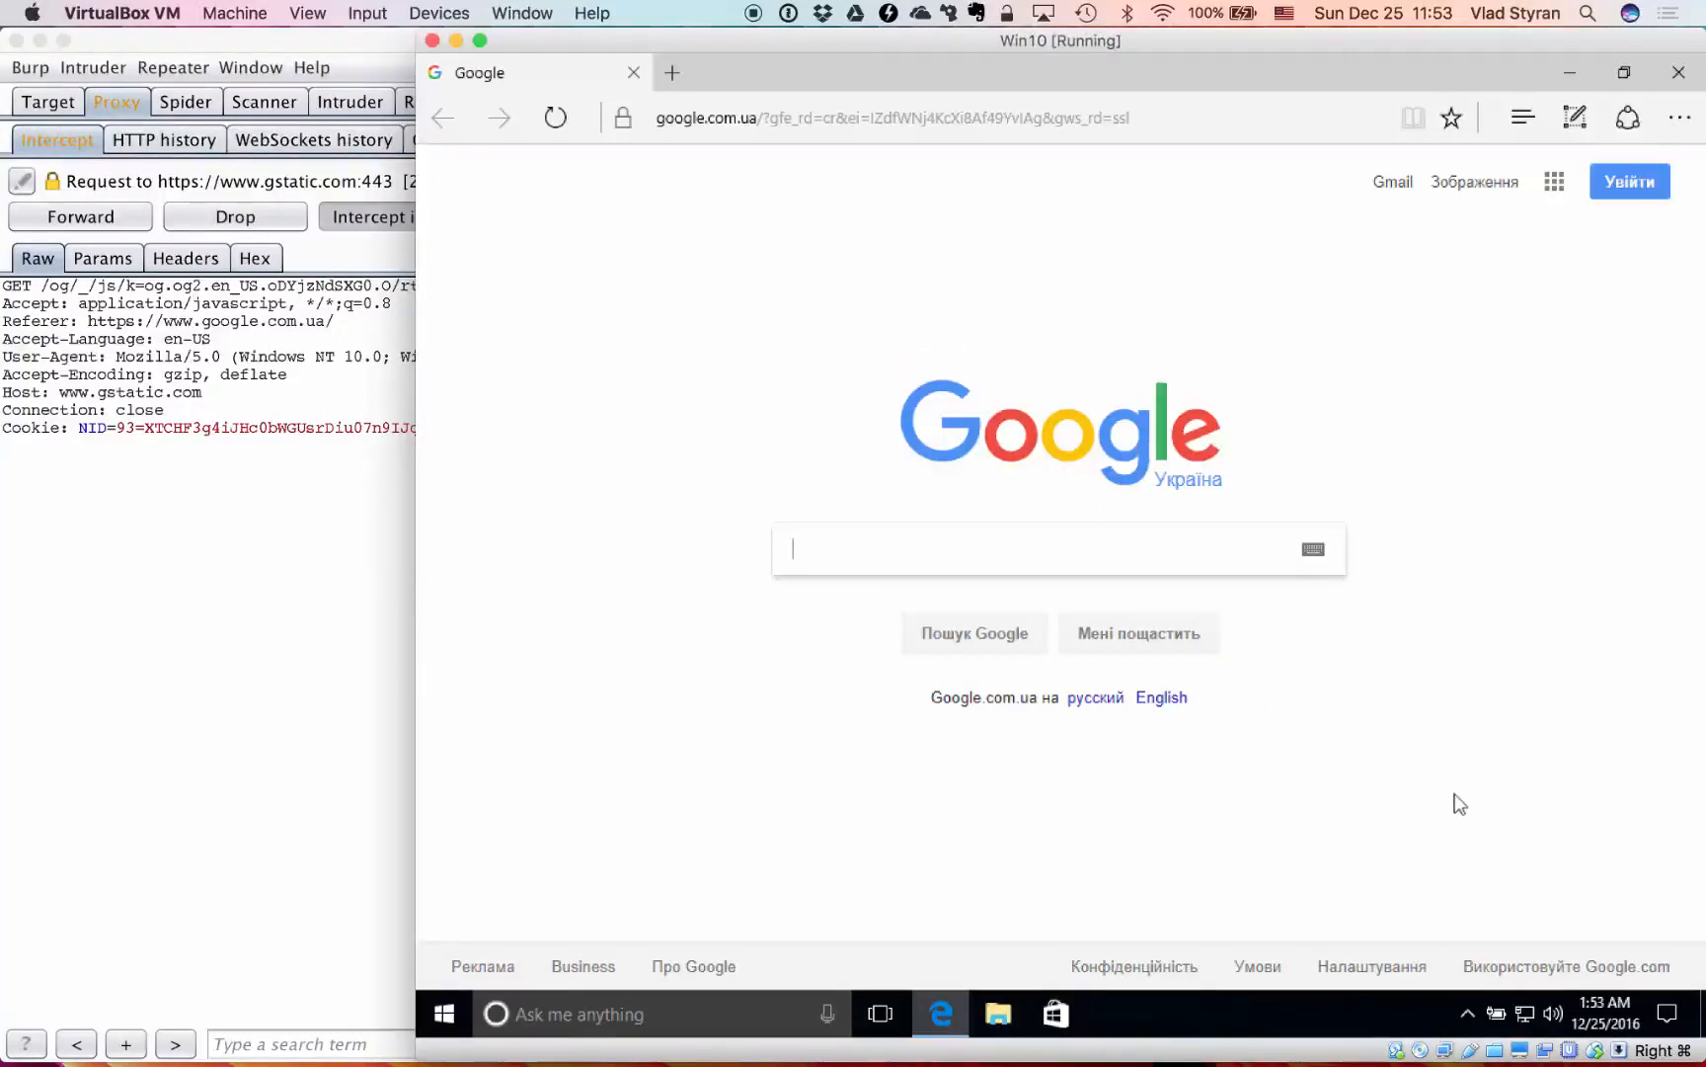
pyautogui.click(1153, 699)
# - Turn off request interception in Burp Suite, review the HTTP history and return to the virtual machine
pyautogui.click(281, 491)
pyautogui.click(400, 218)
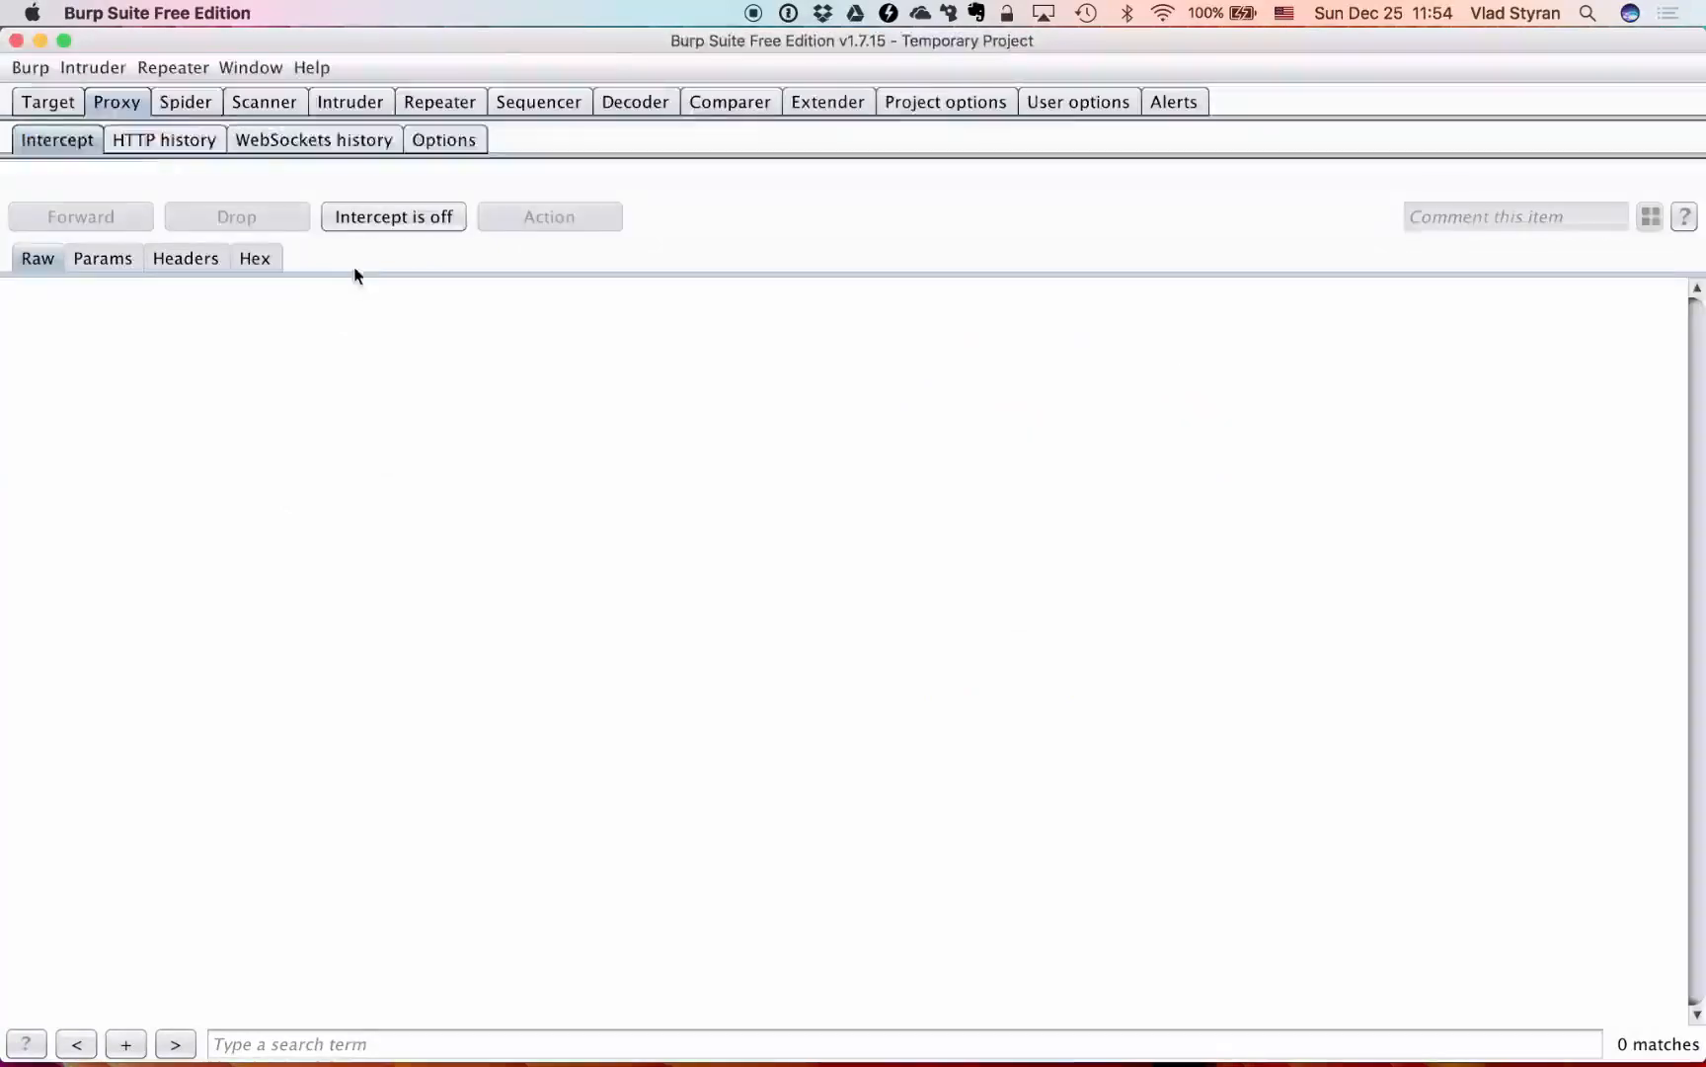
pyautogui.click(164, 139)
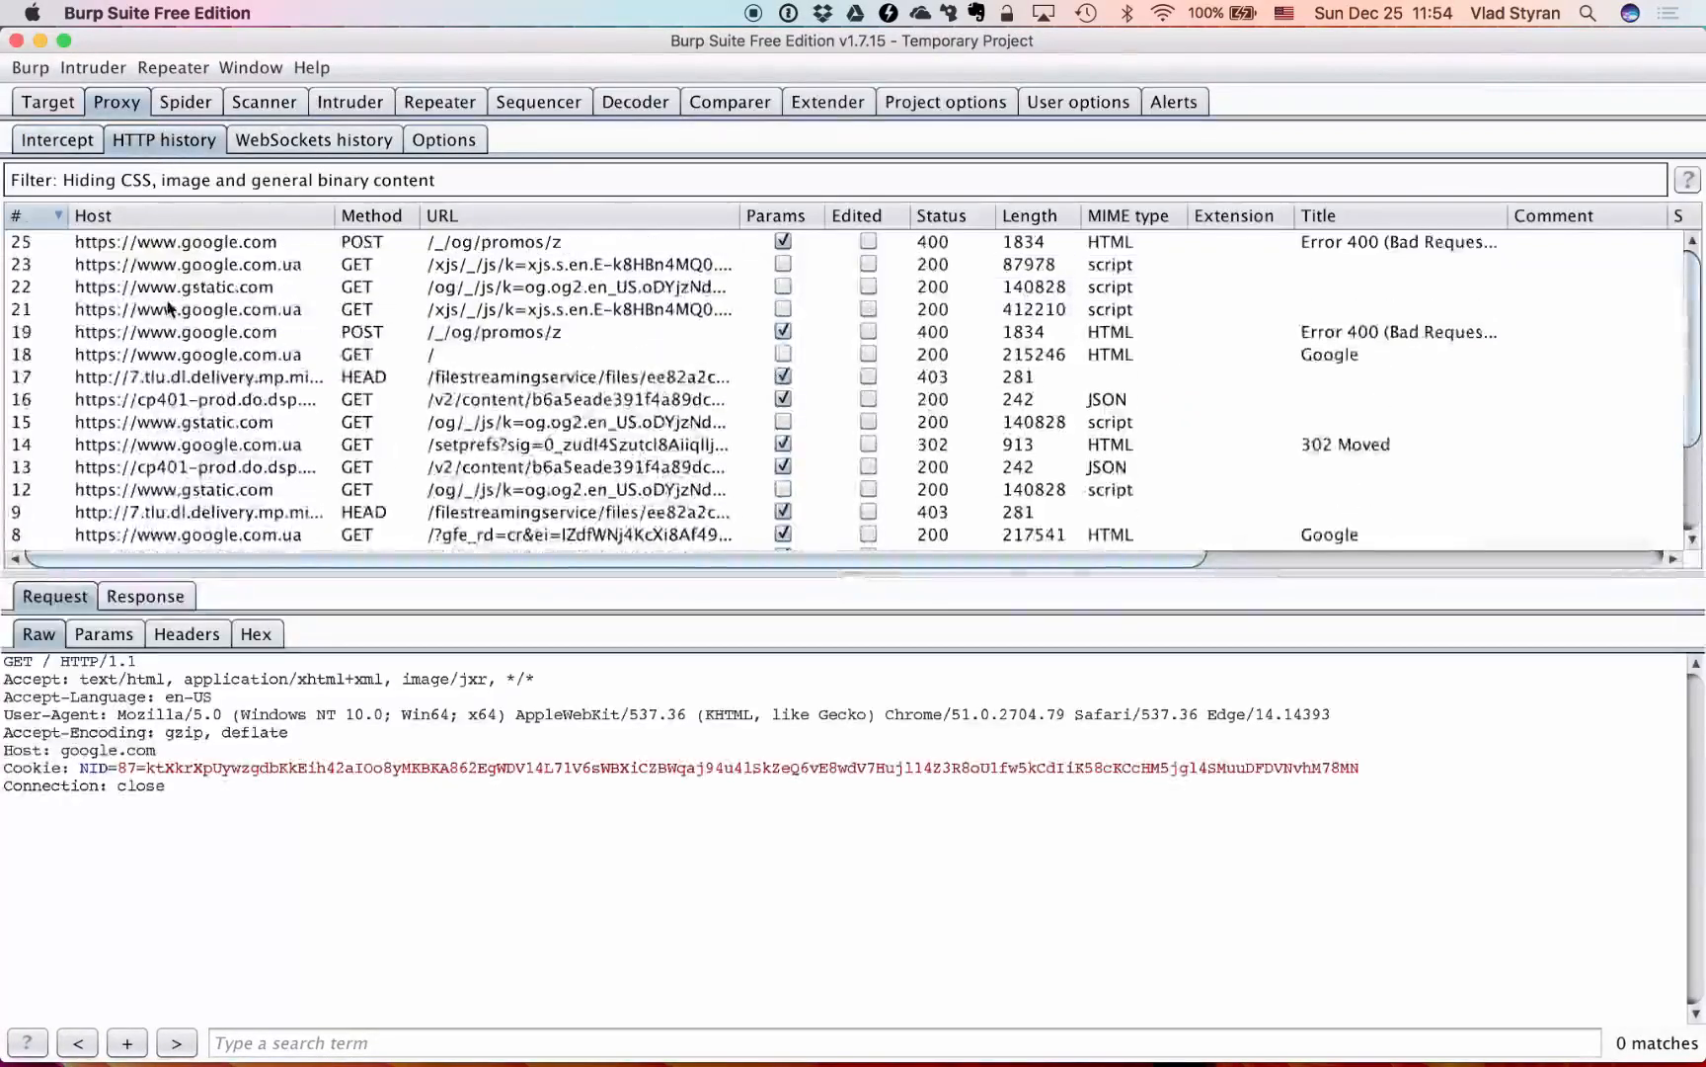
pyautogui.press('super+Tab')
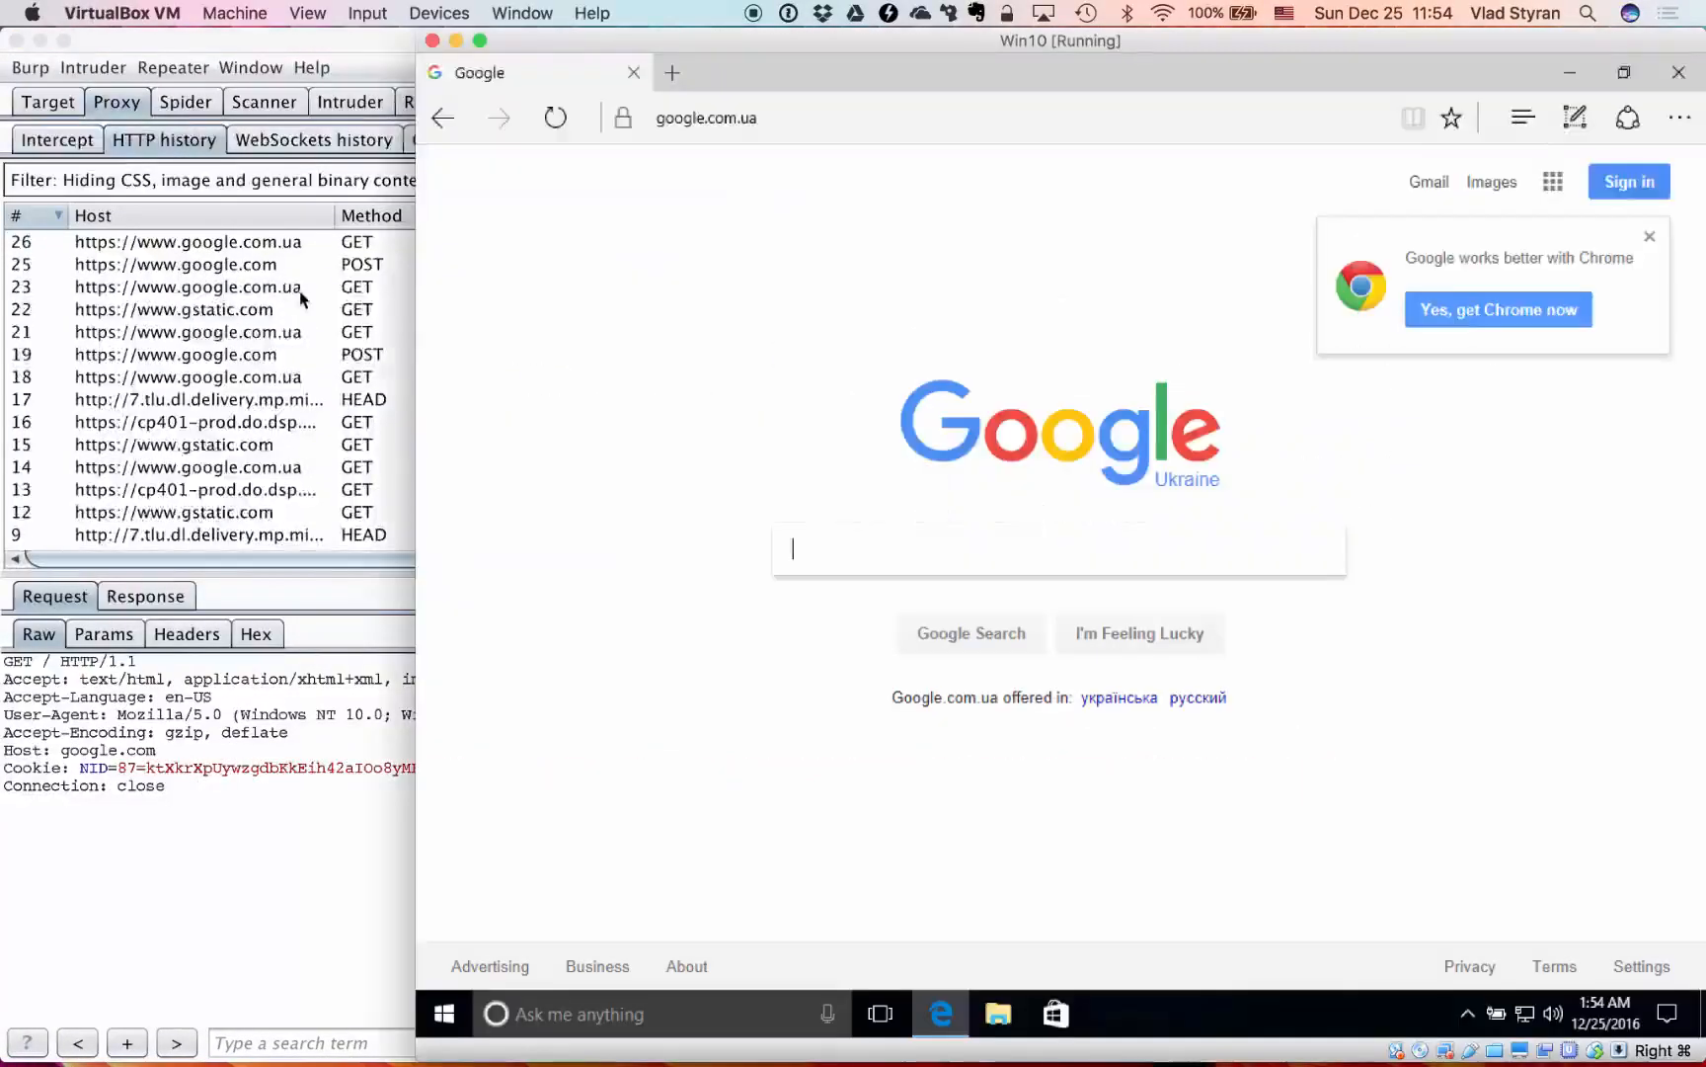
# - Dismiss the Chrome promotion on the Google page and inspect the captured Google requests in Burp Suite's HTTP history
pyautogui.click(1649, 236)
pyautogui.click(235, 286)
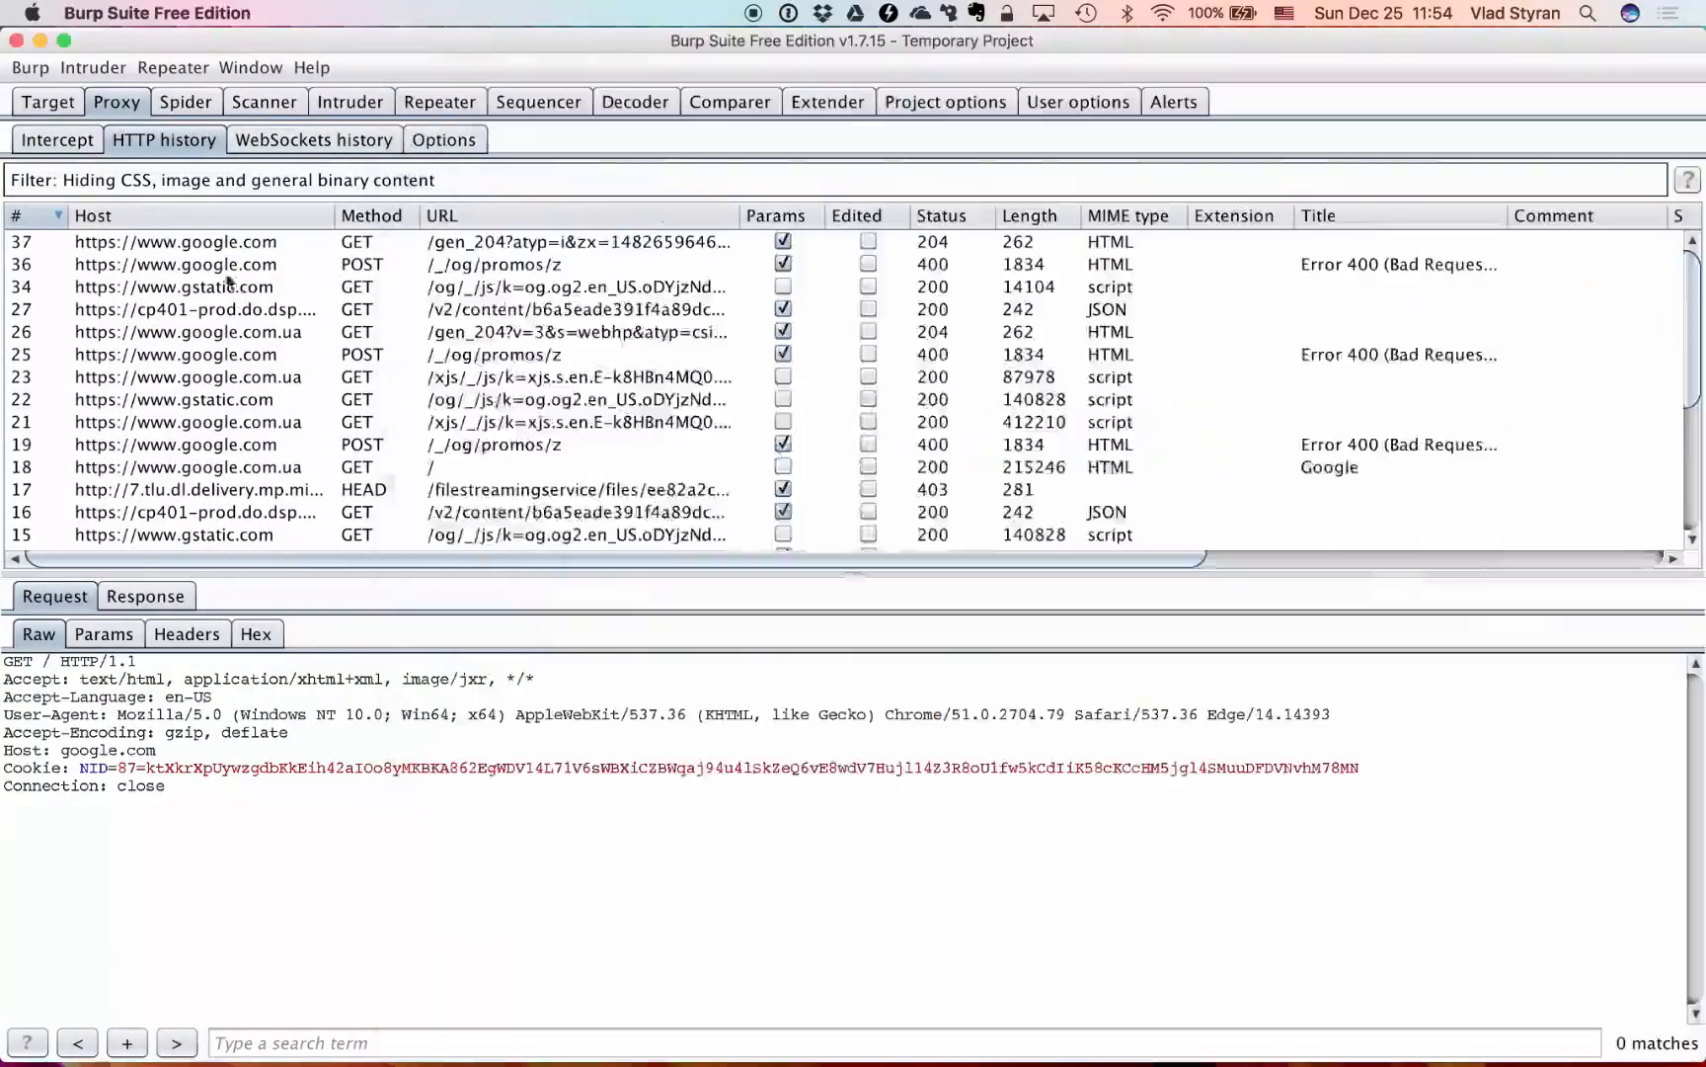
pyautogui.click(209, 249)
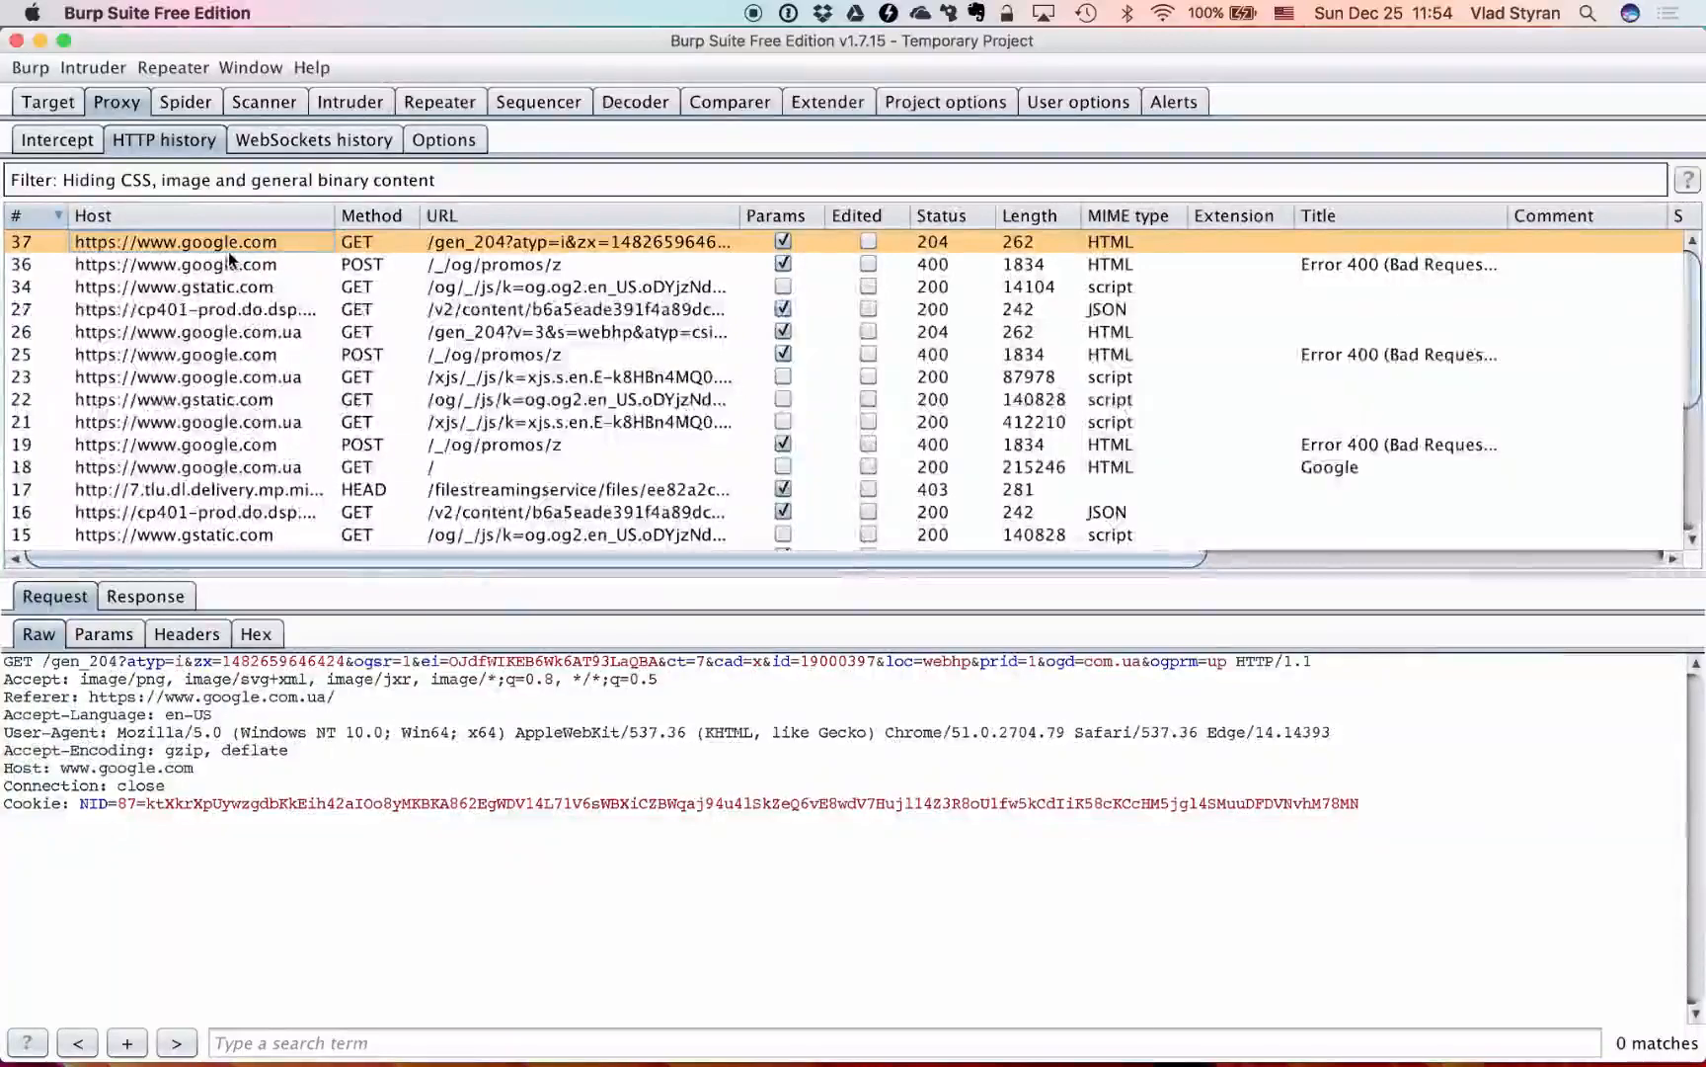
pyautogui.click(212, 338)
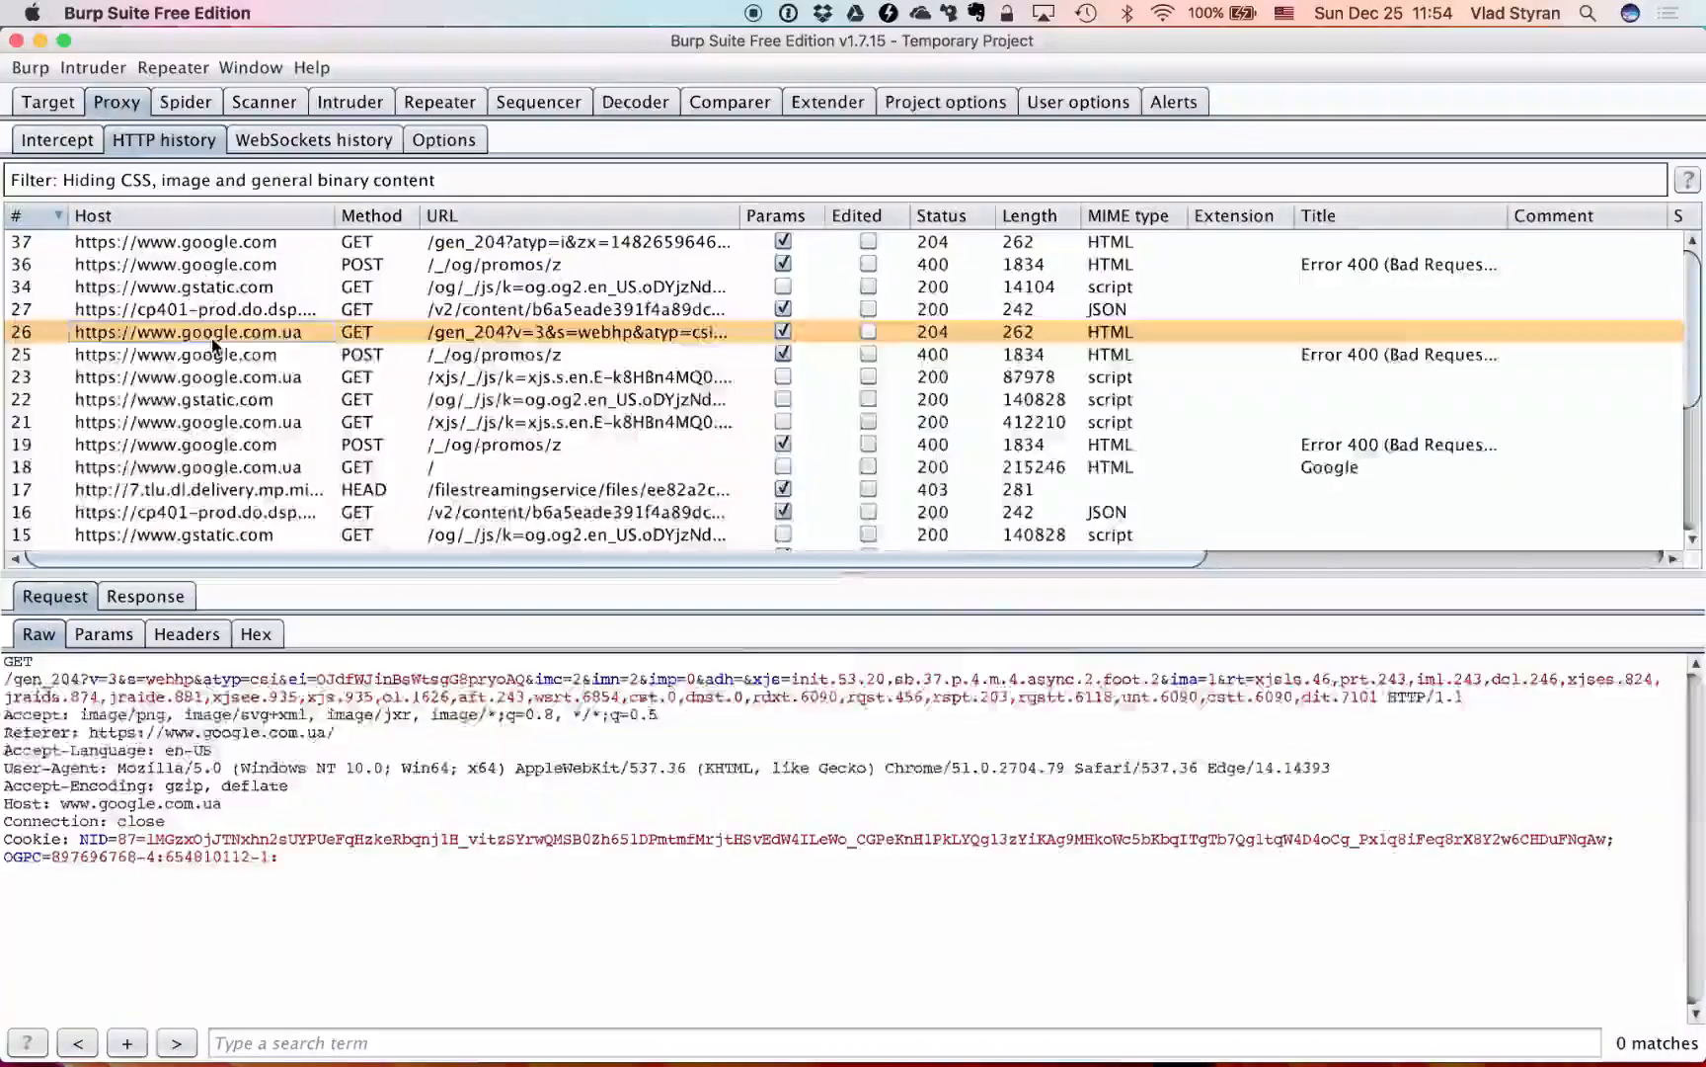
pyautogui.click(212, 243)
pyautogui.click(213, 355)
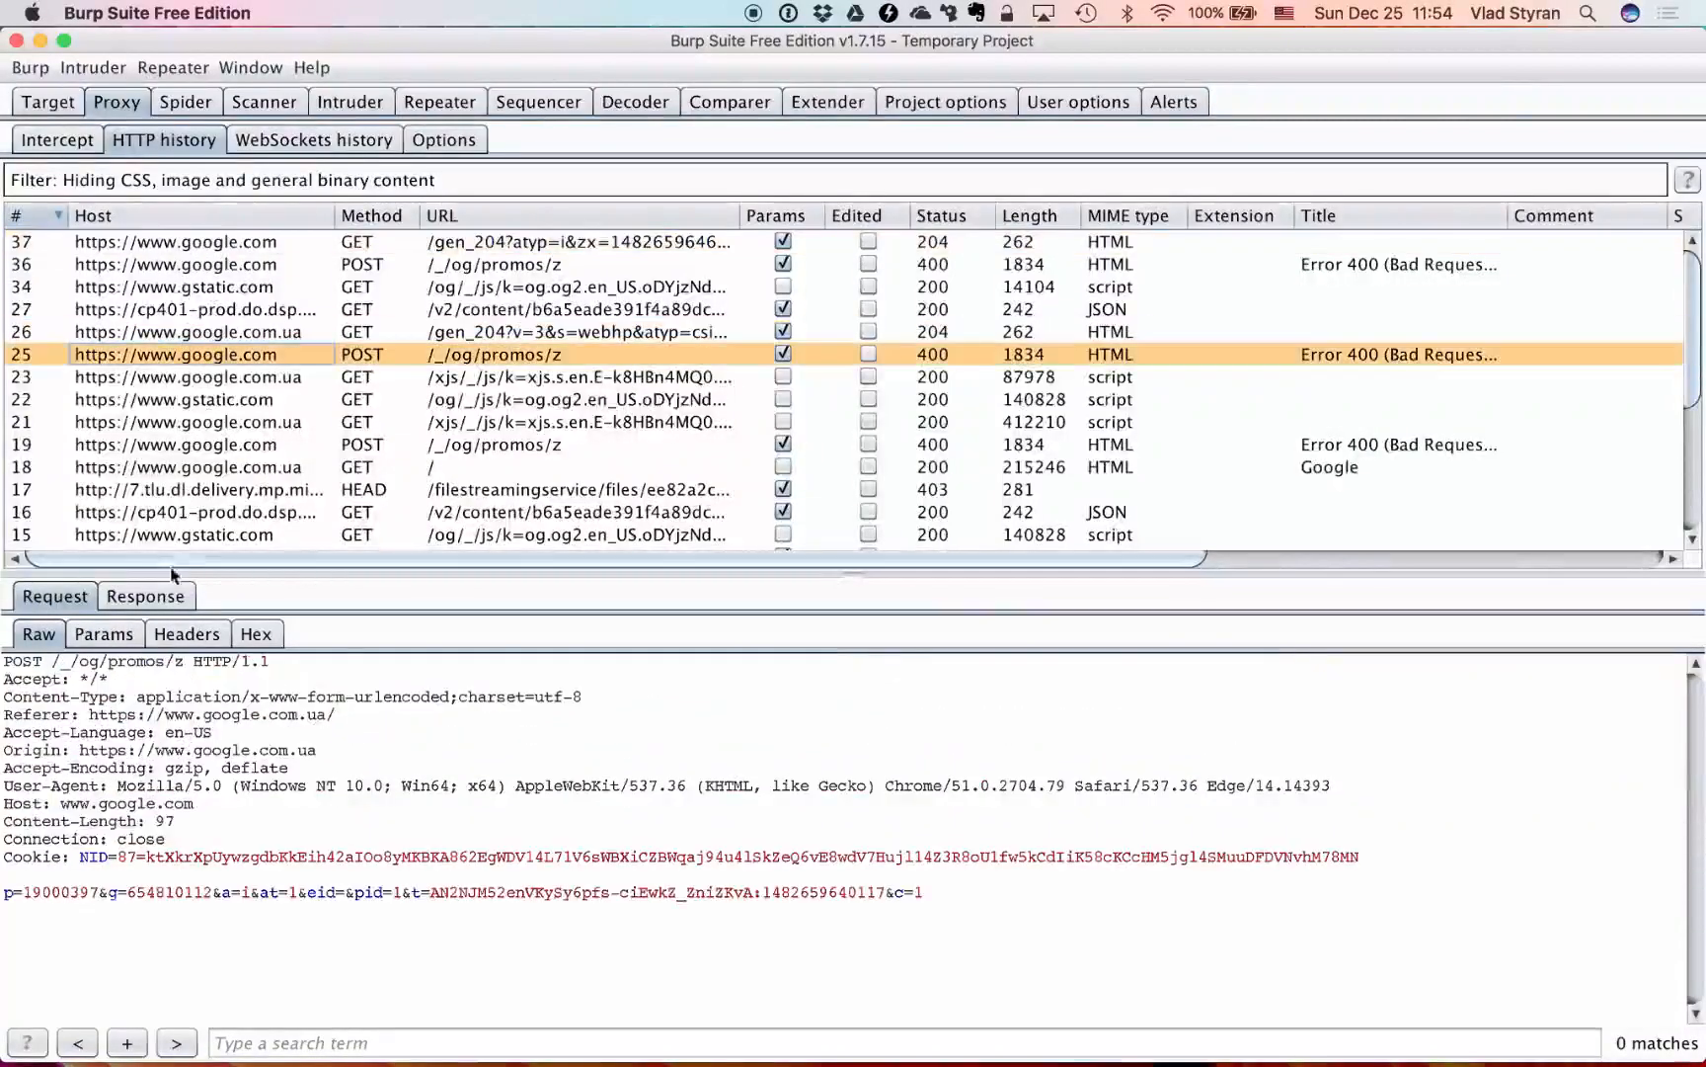
pyautogui.click(163, 597)
pyautogui.click(56, 596)
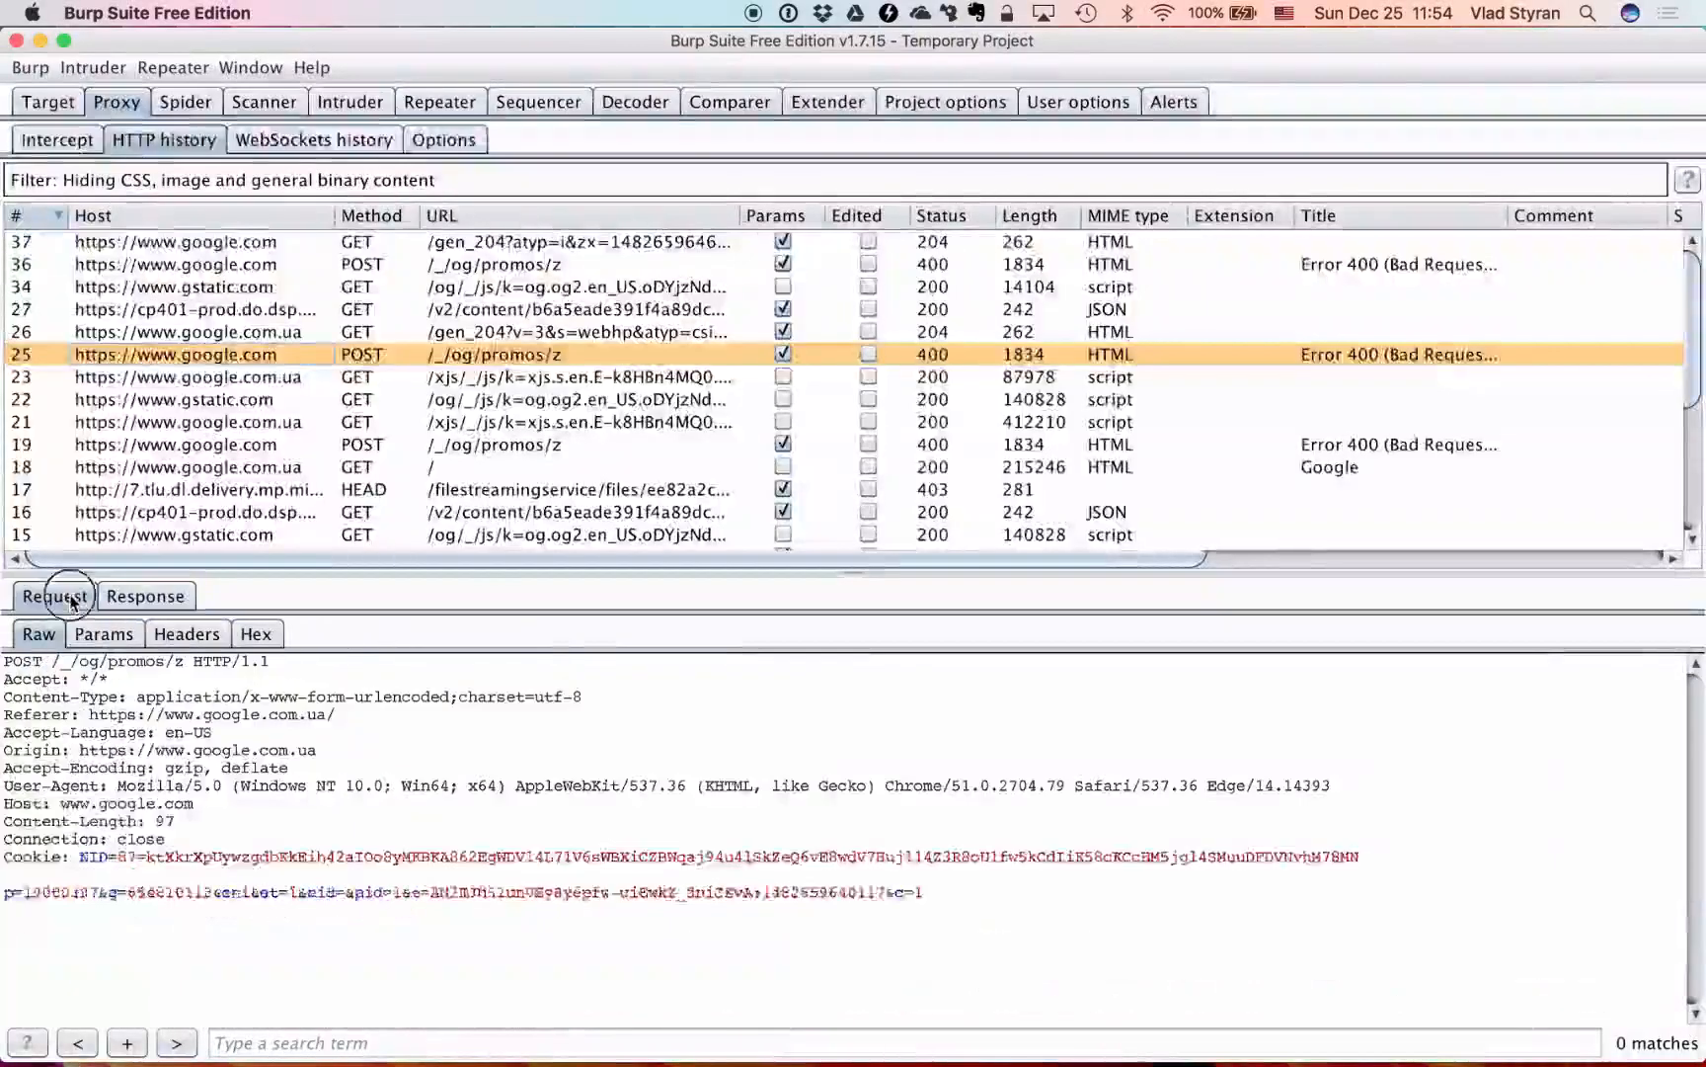
pyautogui.click(198, 243)
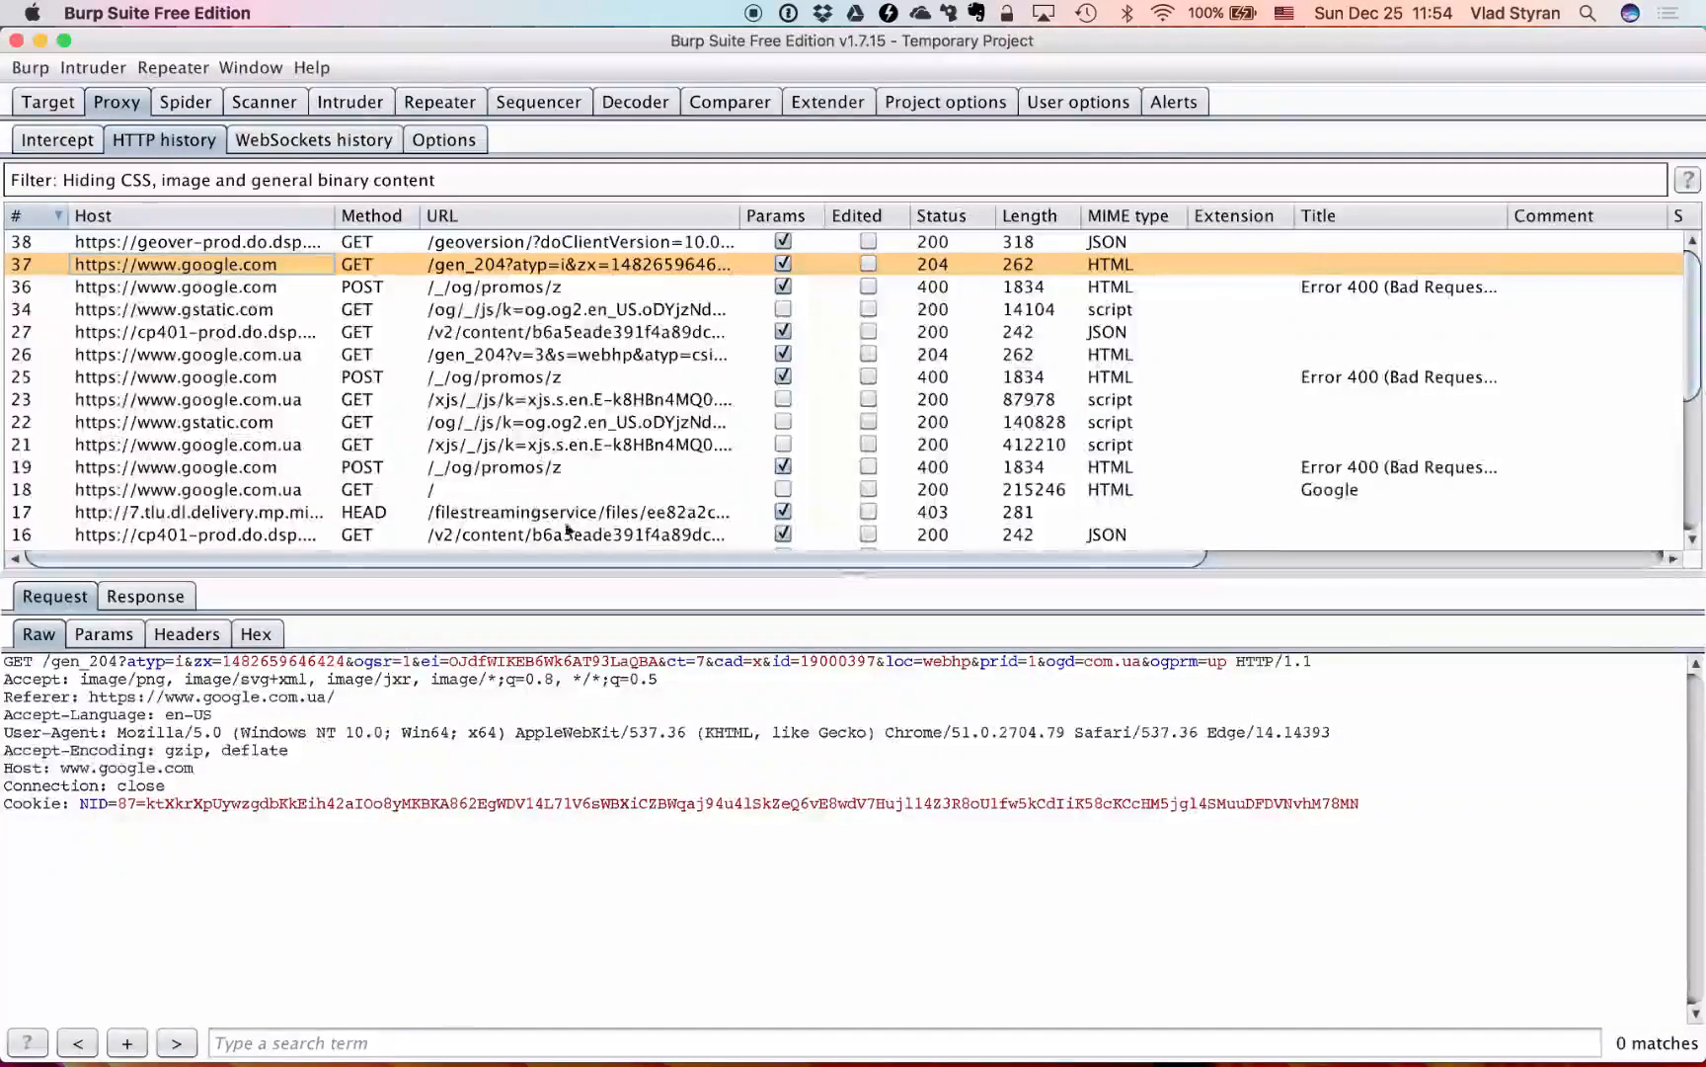
# - Switch to the Win10 virtual machine and examine the website identification details for google.com.ua in Edge
pyautogui.press('super+Tab')
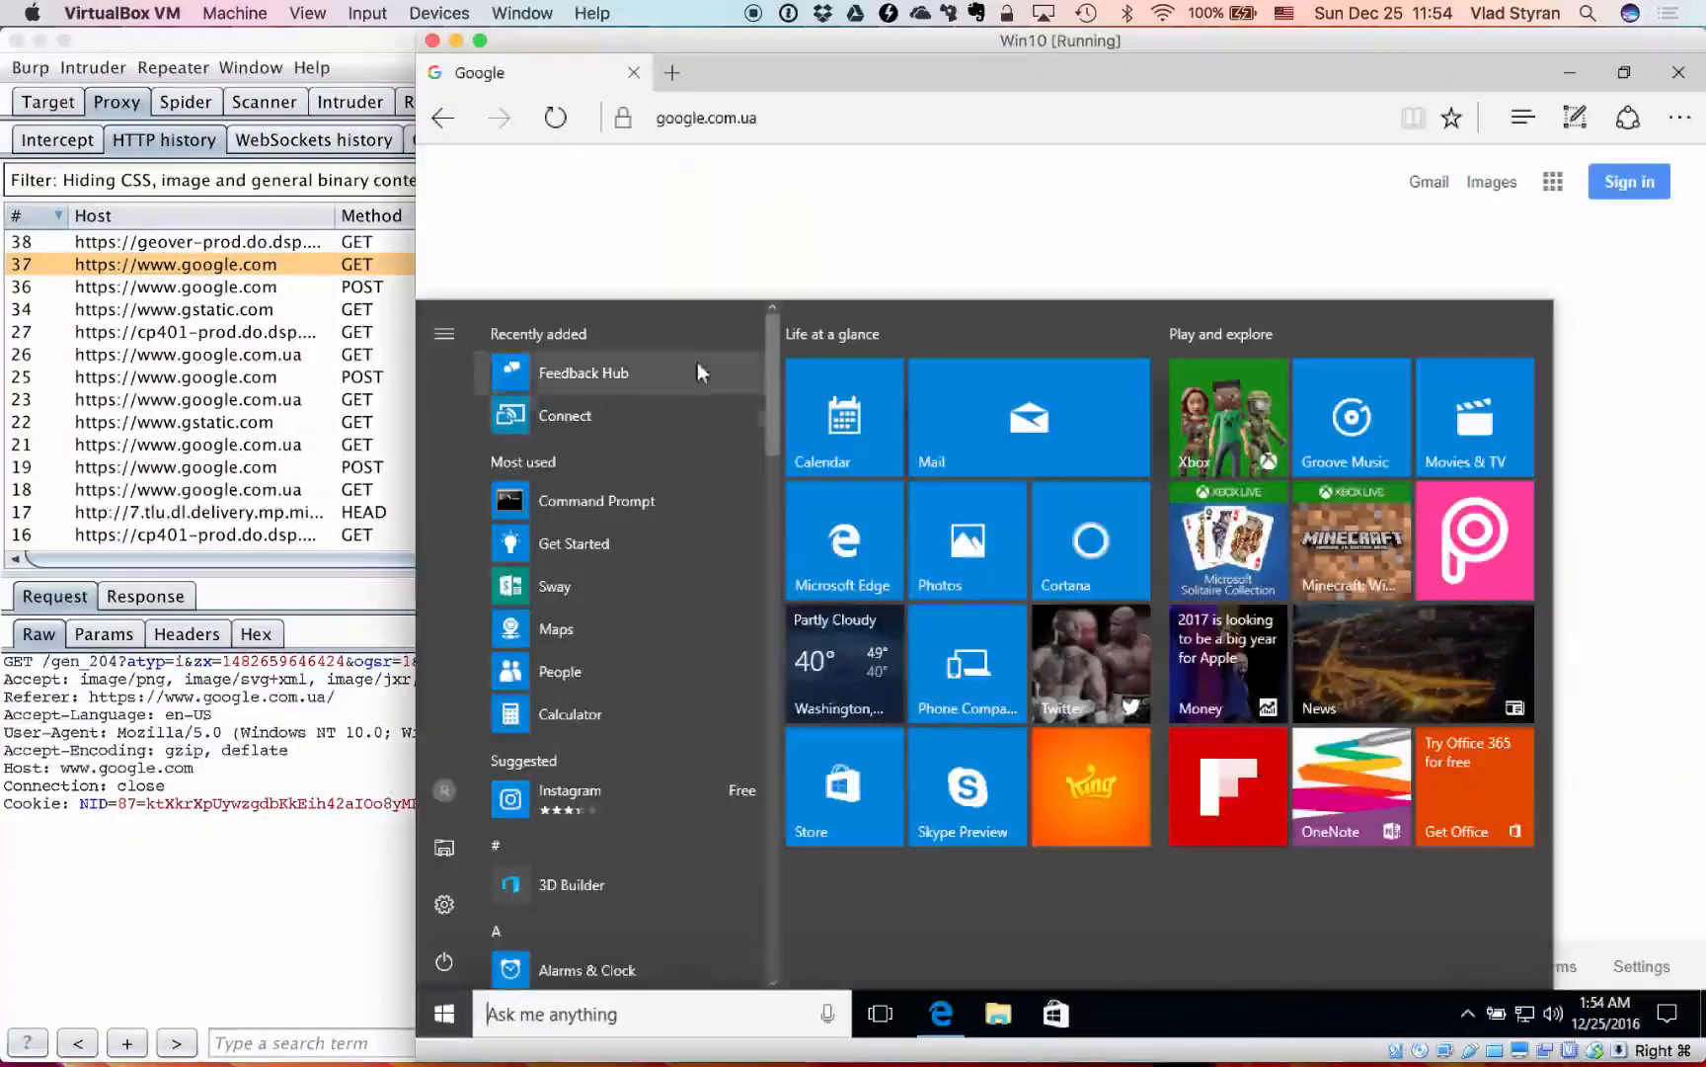
pyautogui.click(873, 247)
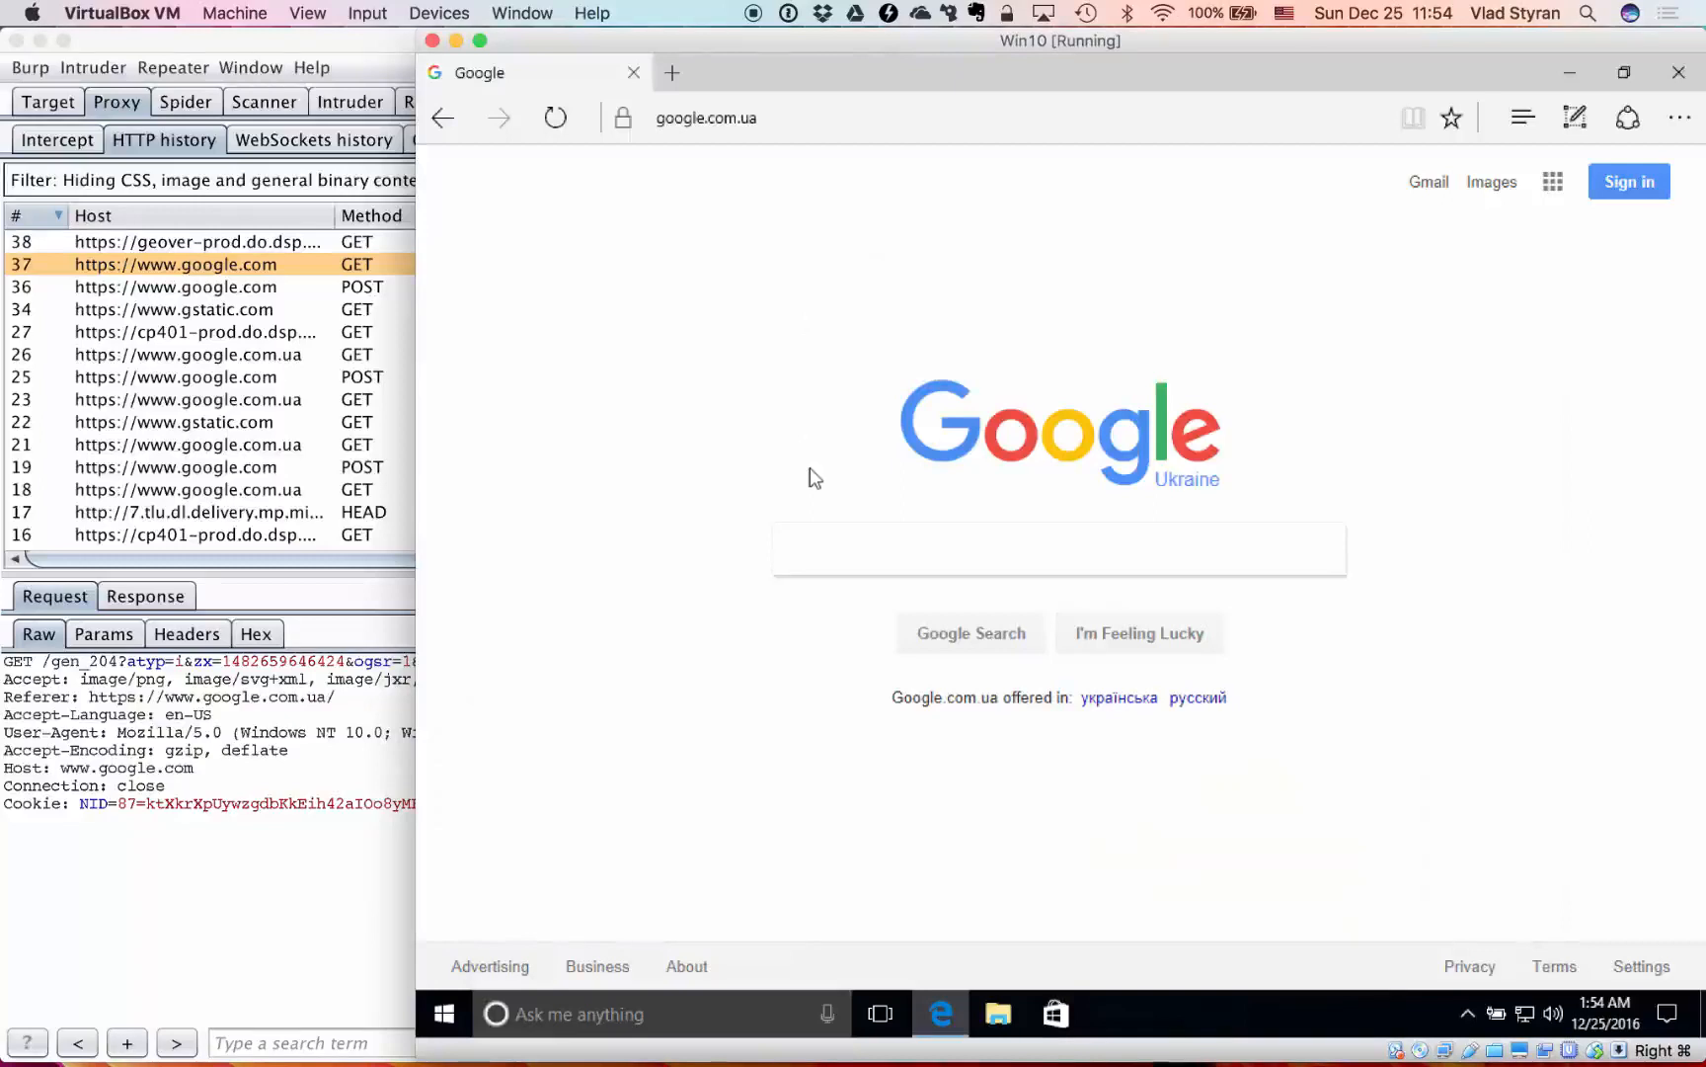
pyautogui.click(821, 553)
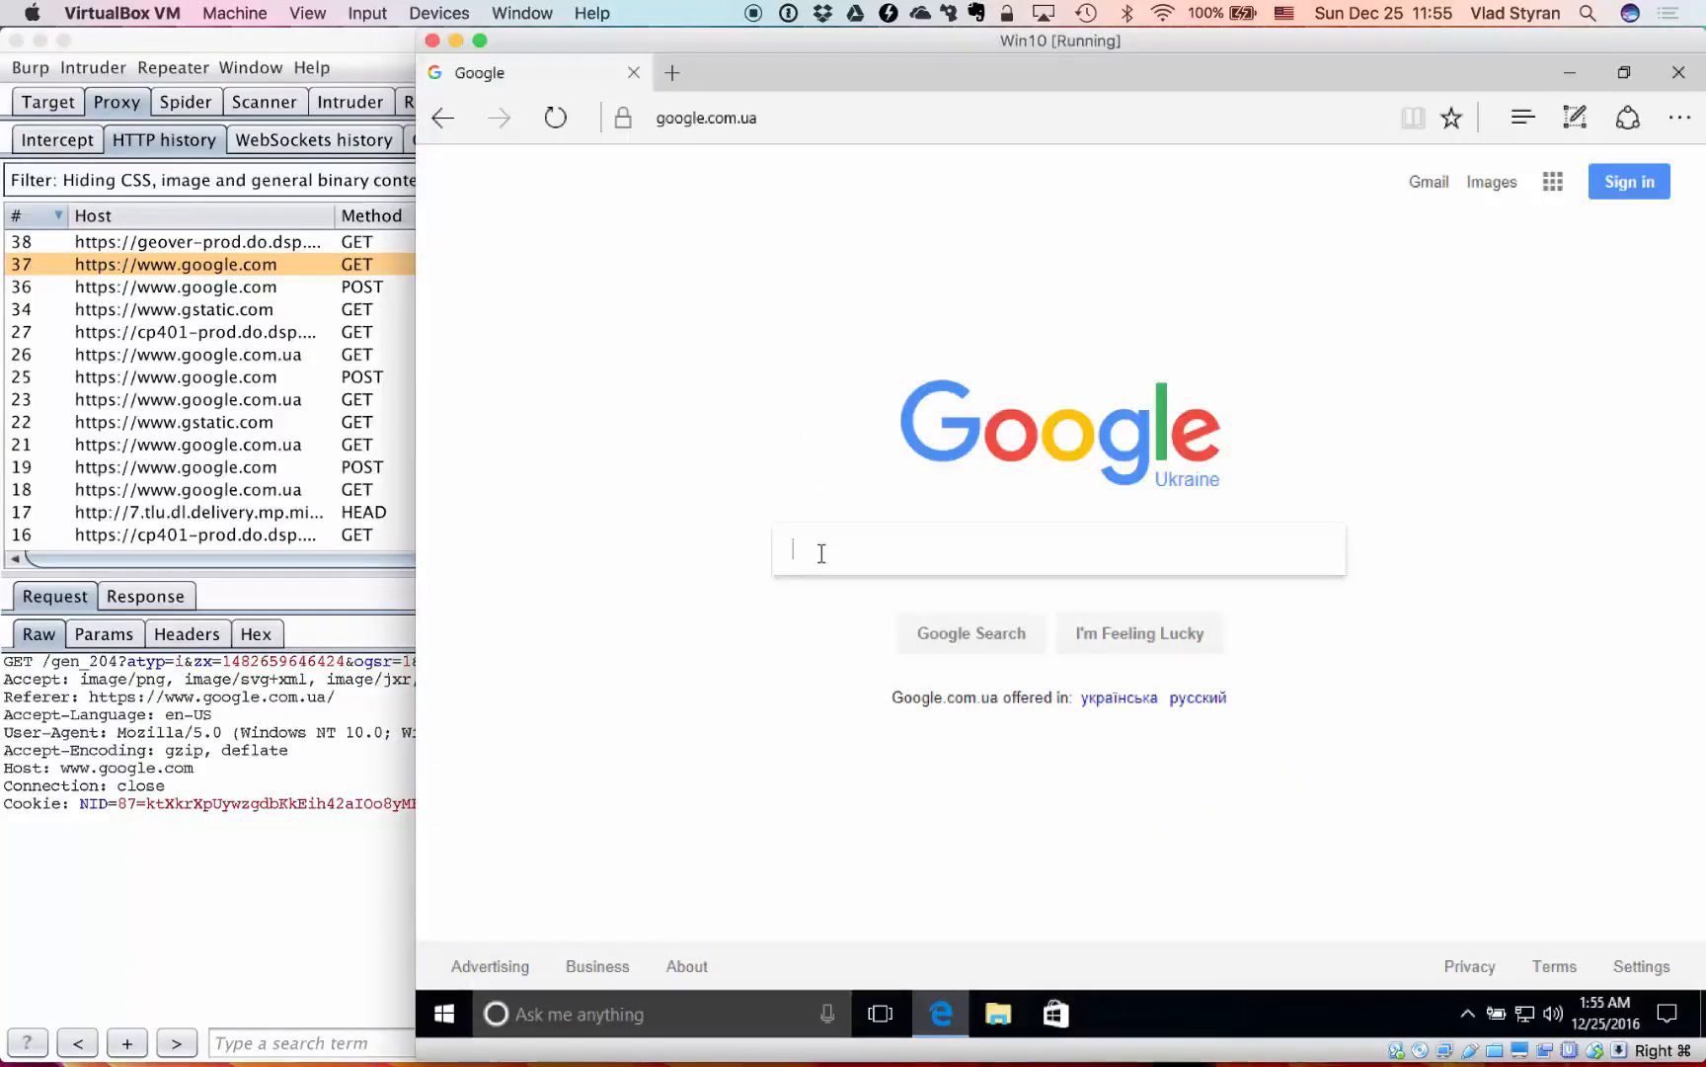
pyautogui.click(624, 119)
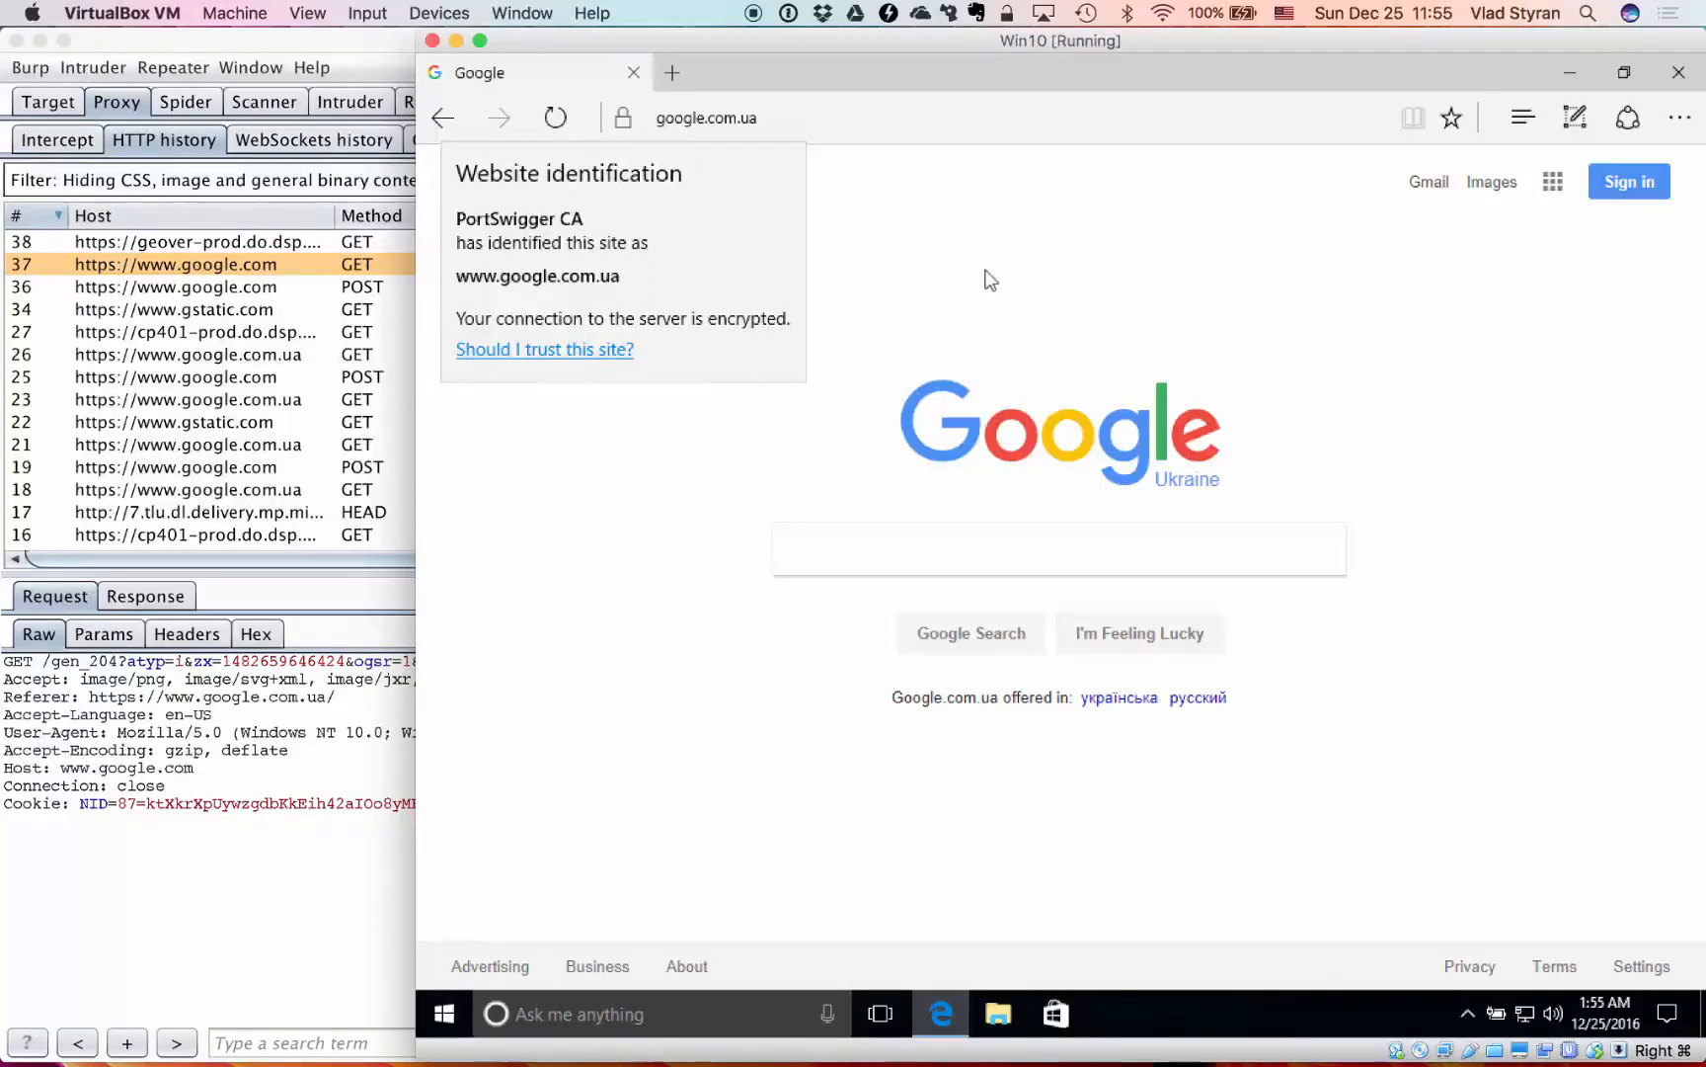
pyautogui.click(1029, 253)
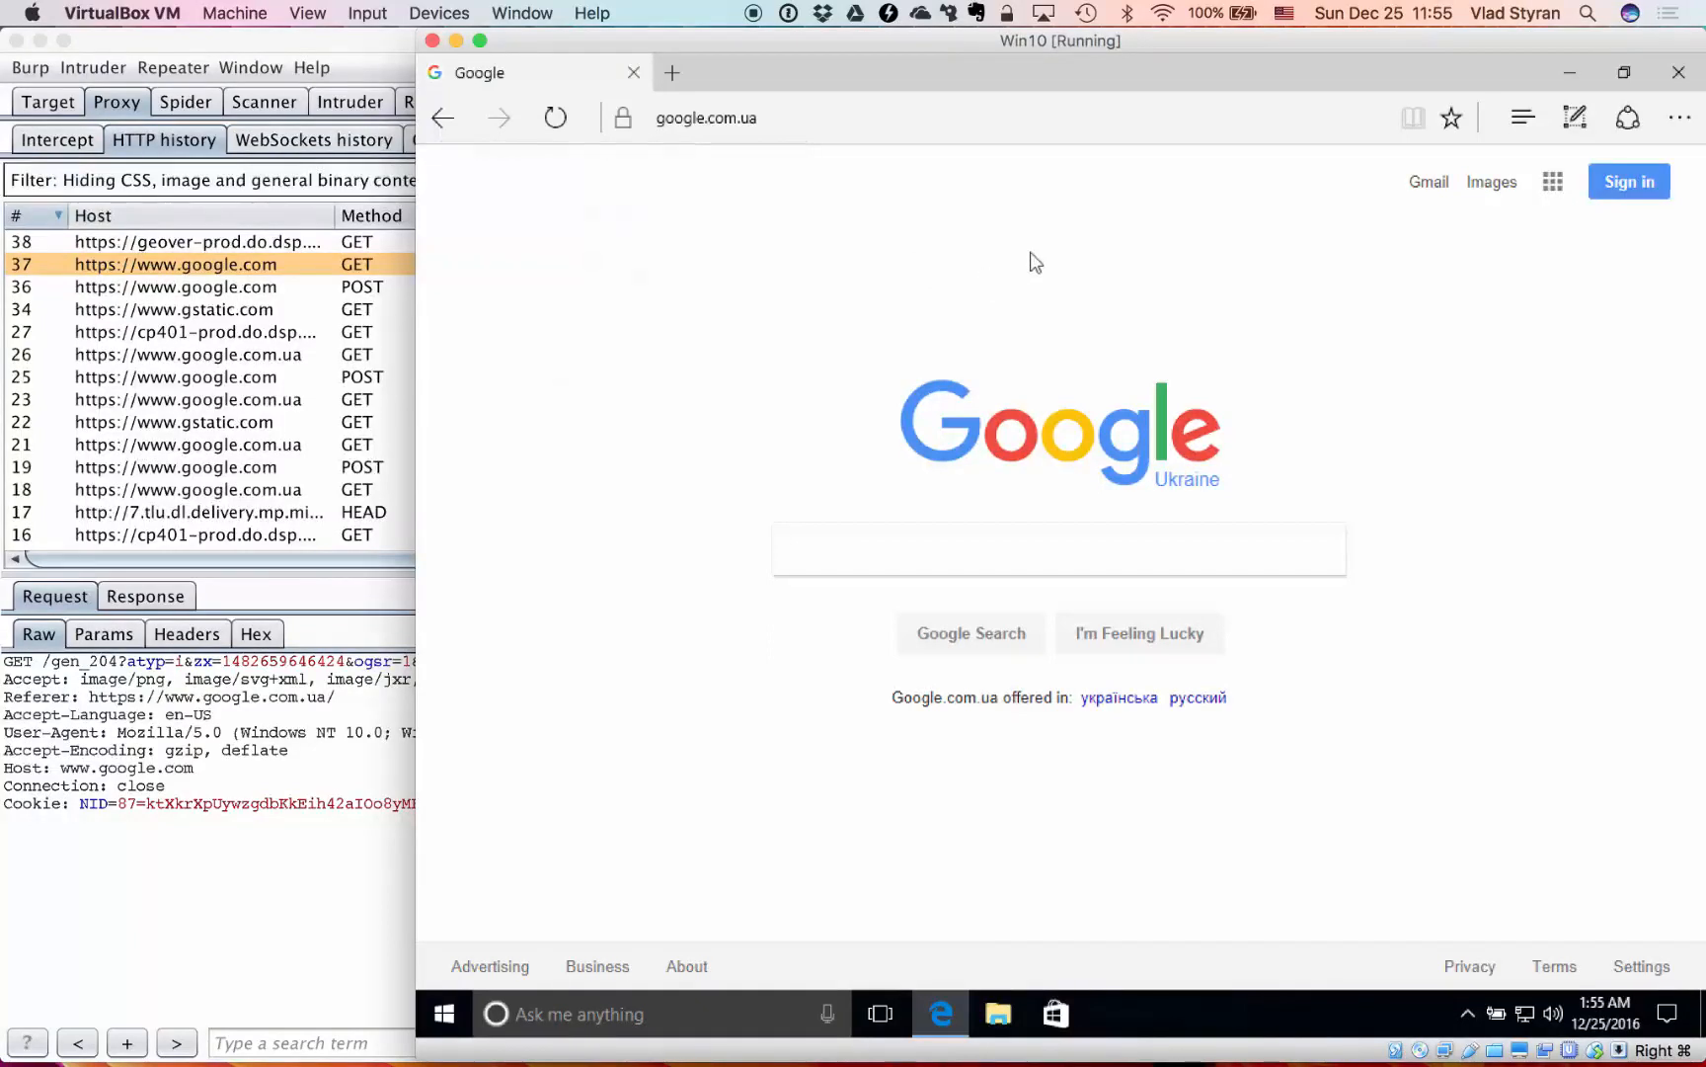
pyautogui.click(623, 124)
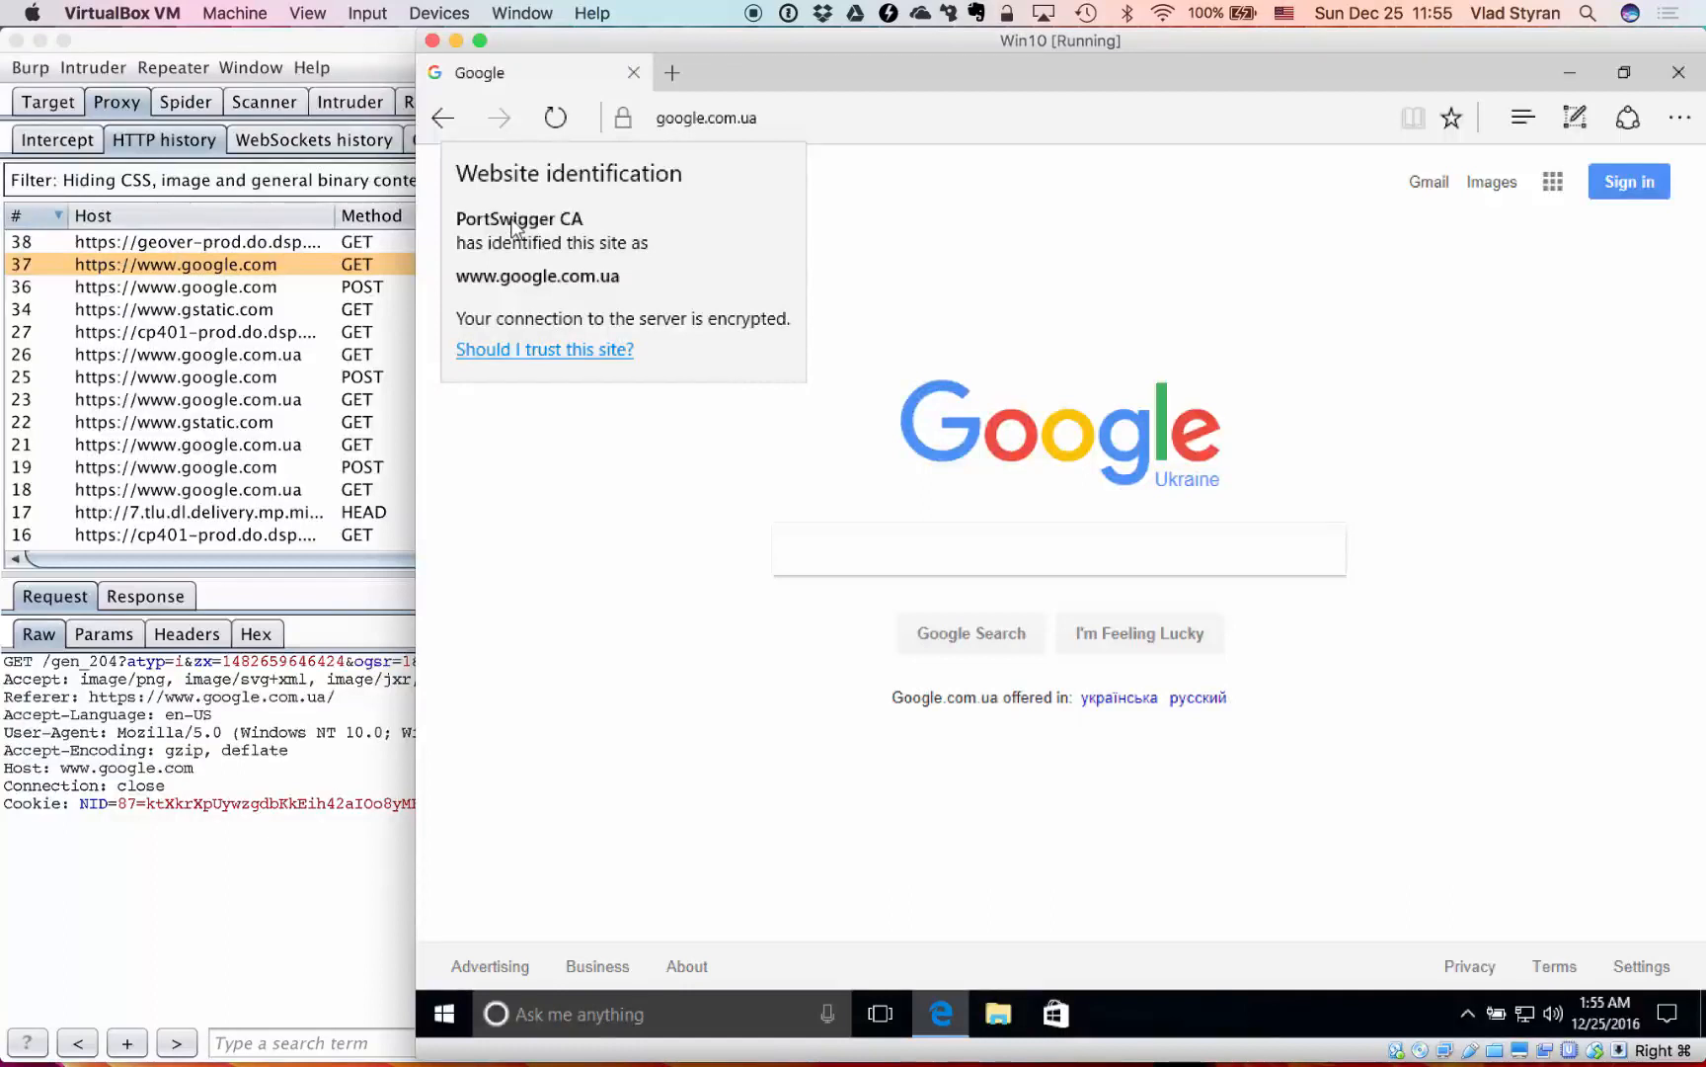
pyautogui.click(900, 296)
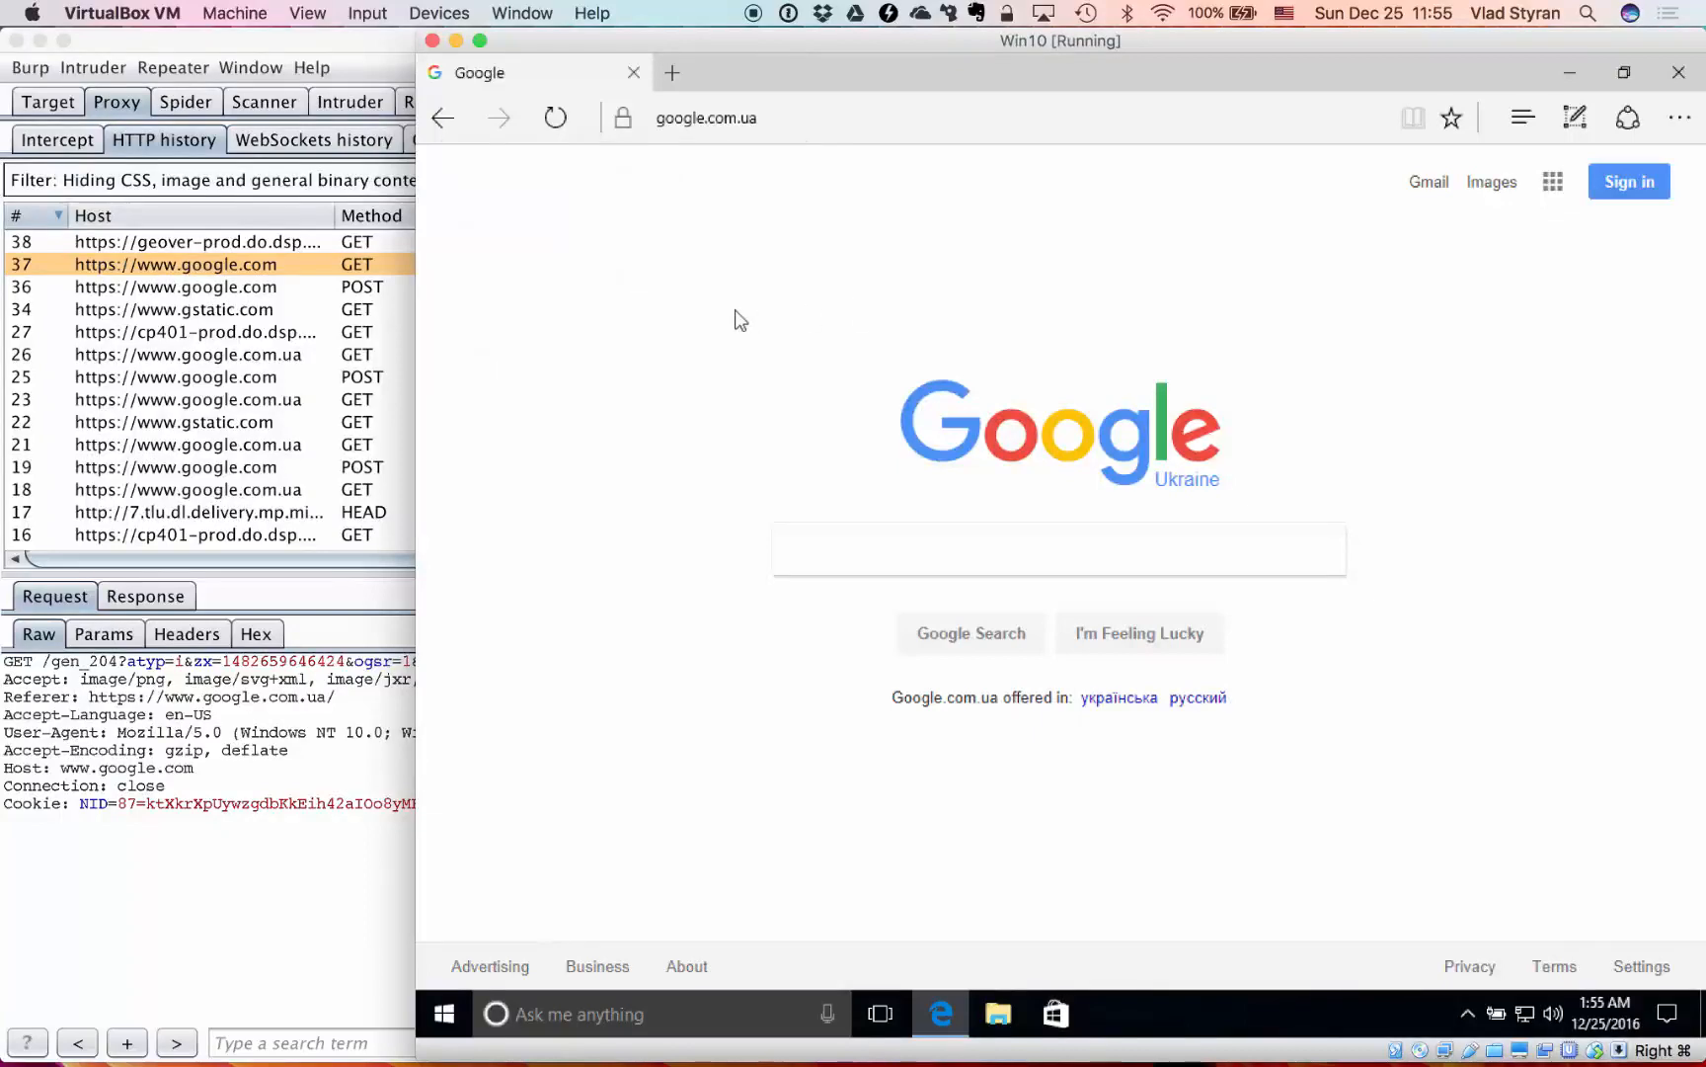
# - Search Windows for "cert", launch Manage computer certificates with permission to make changes, and bring its window to the front
pyautogui.press('super')
pyautogui.write('c')
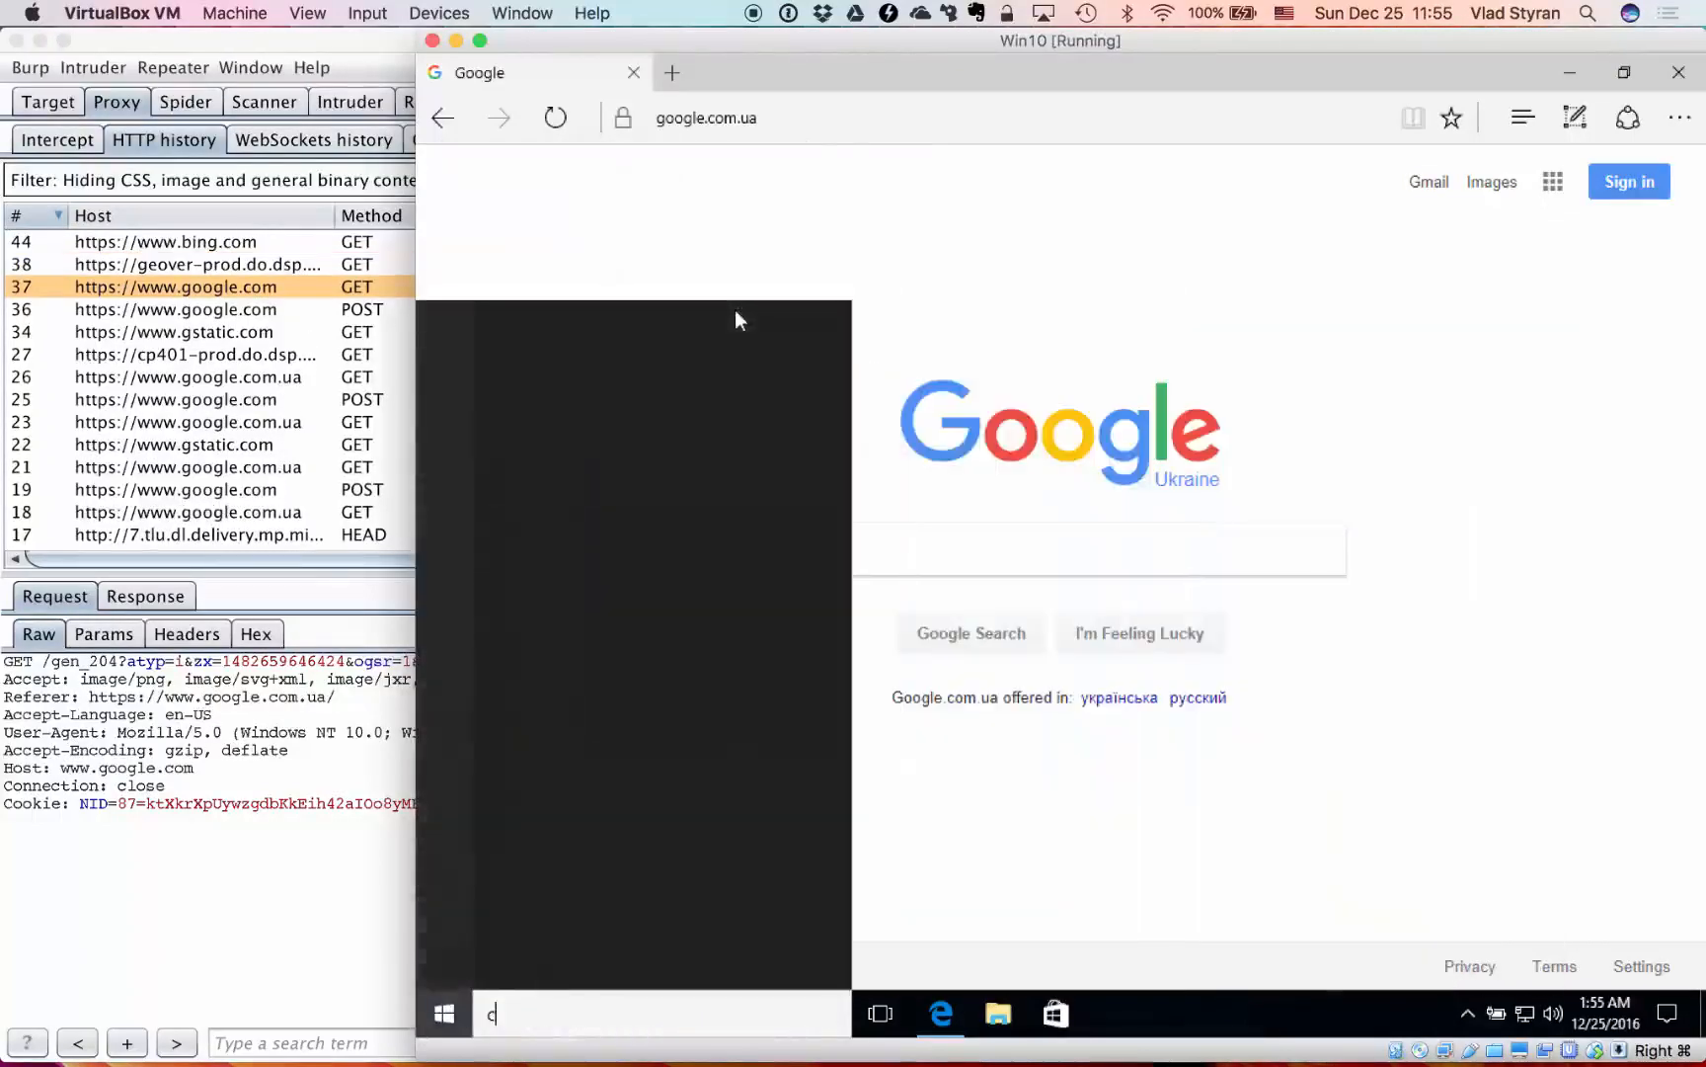
pyautogui.write('ert')
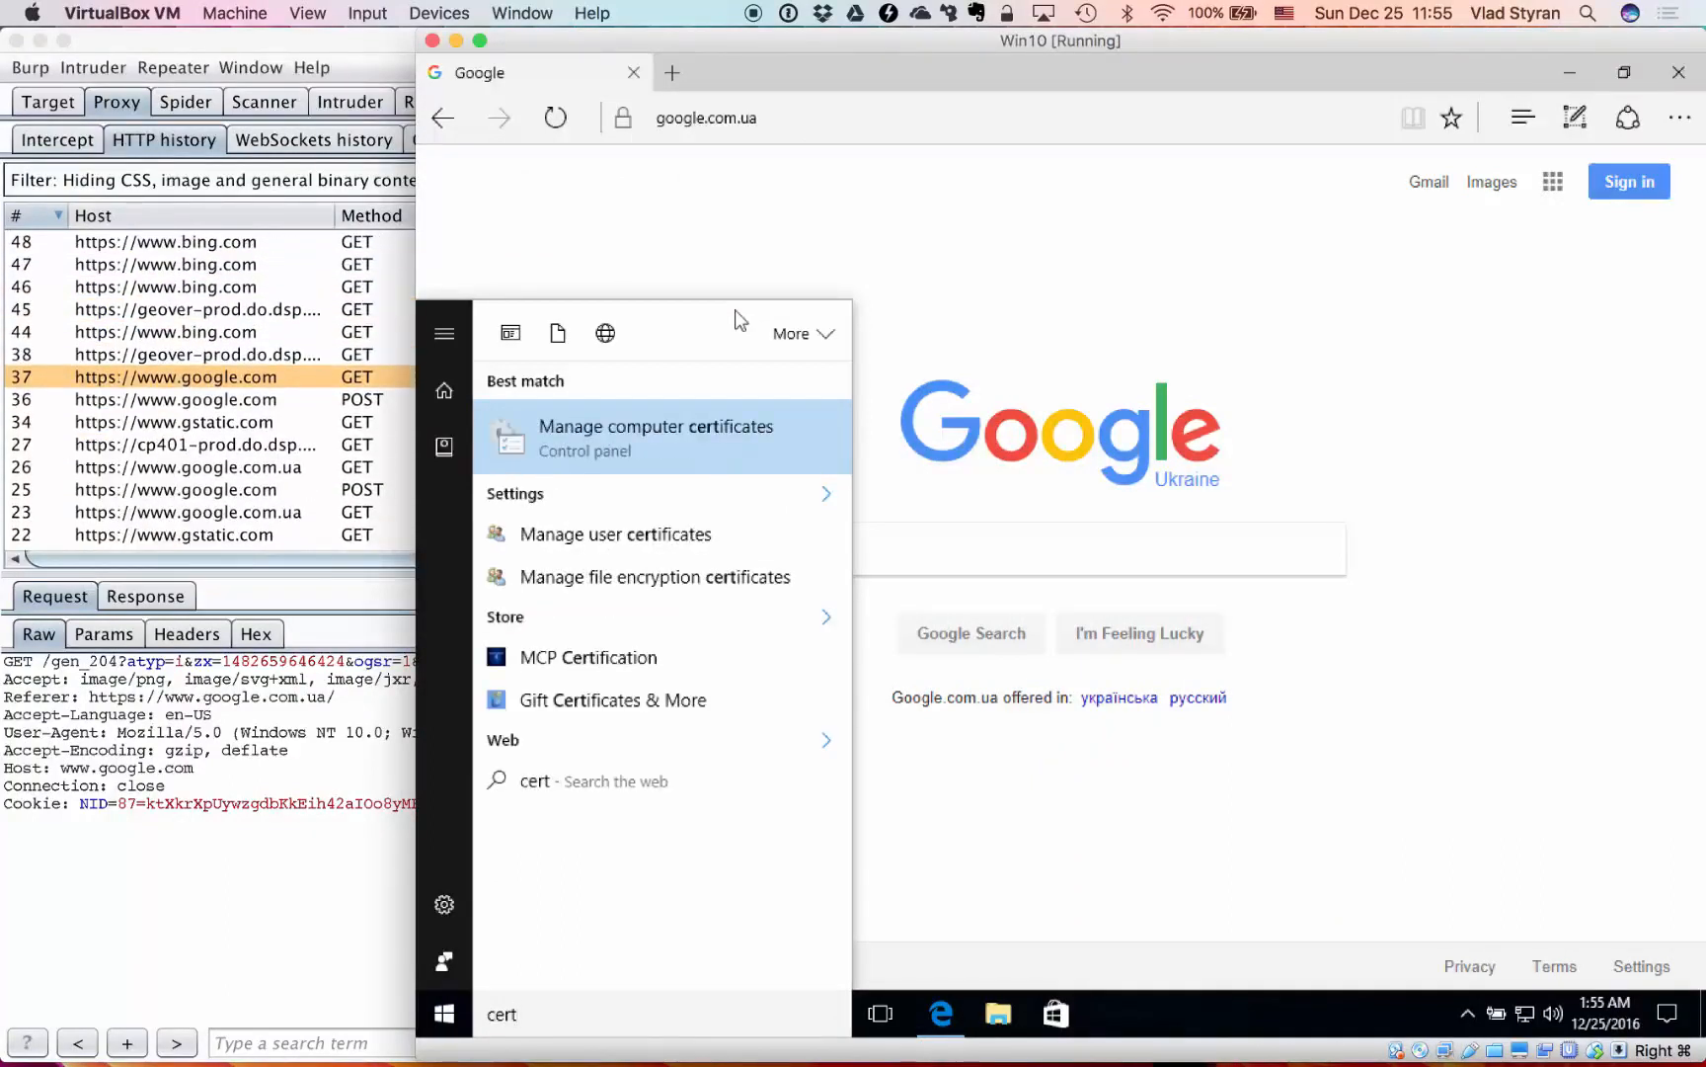
pyautogui.press('Escape')
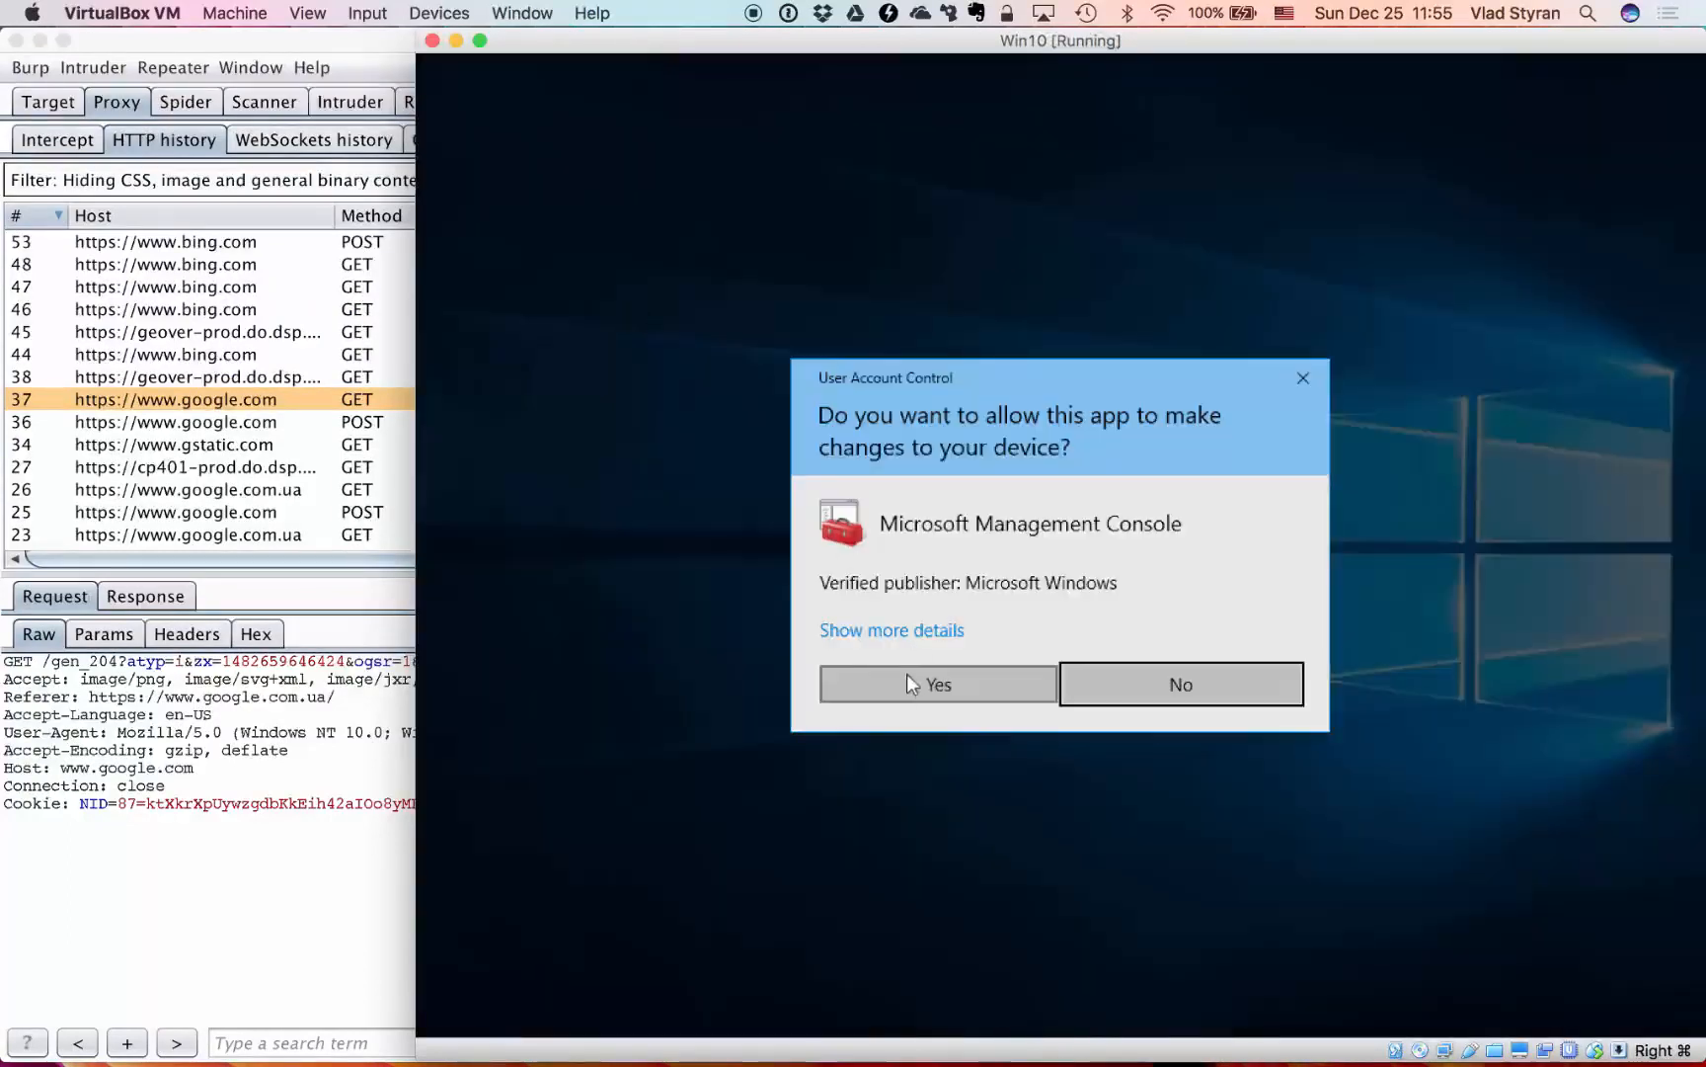
pyautogui.click(908, 682)
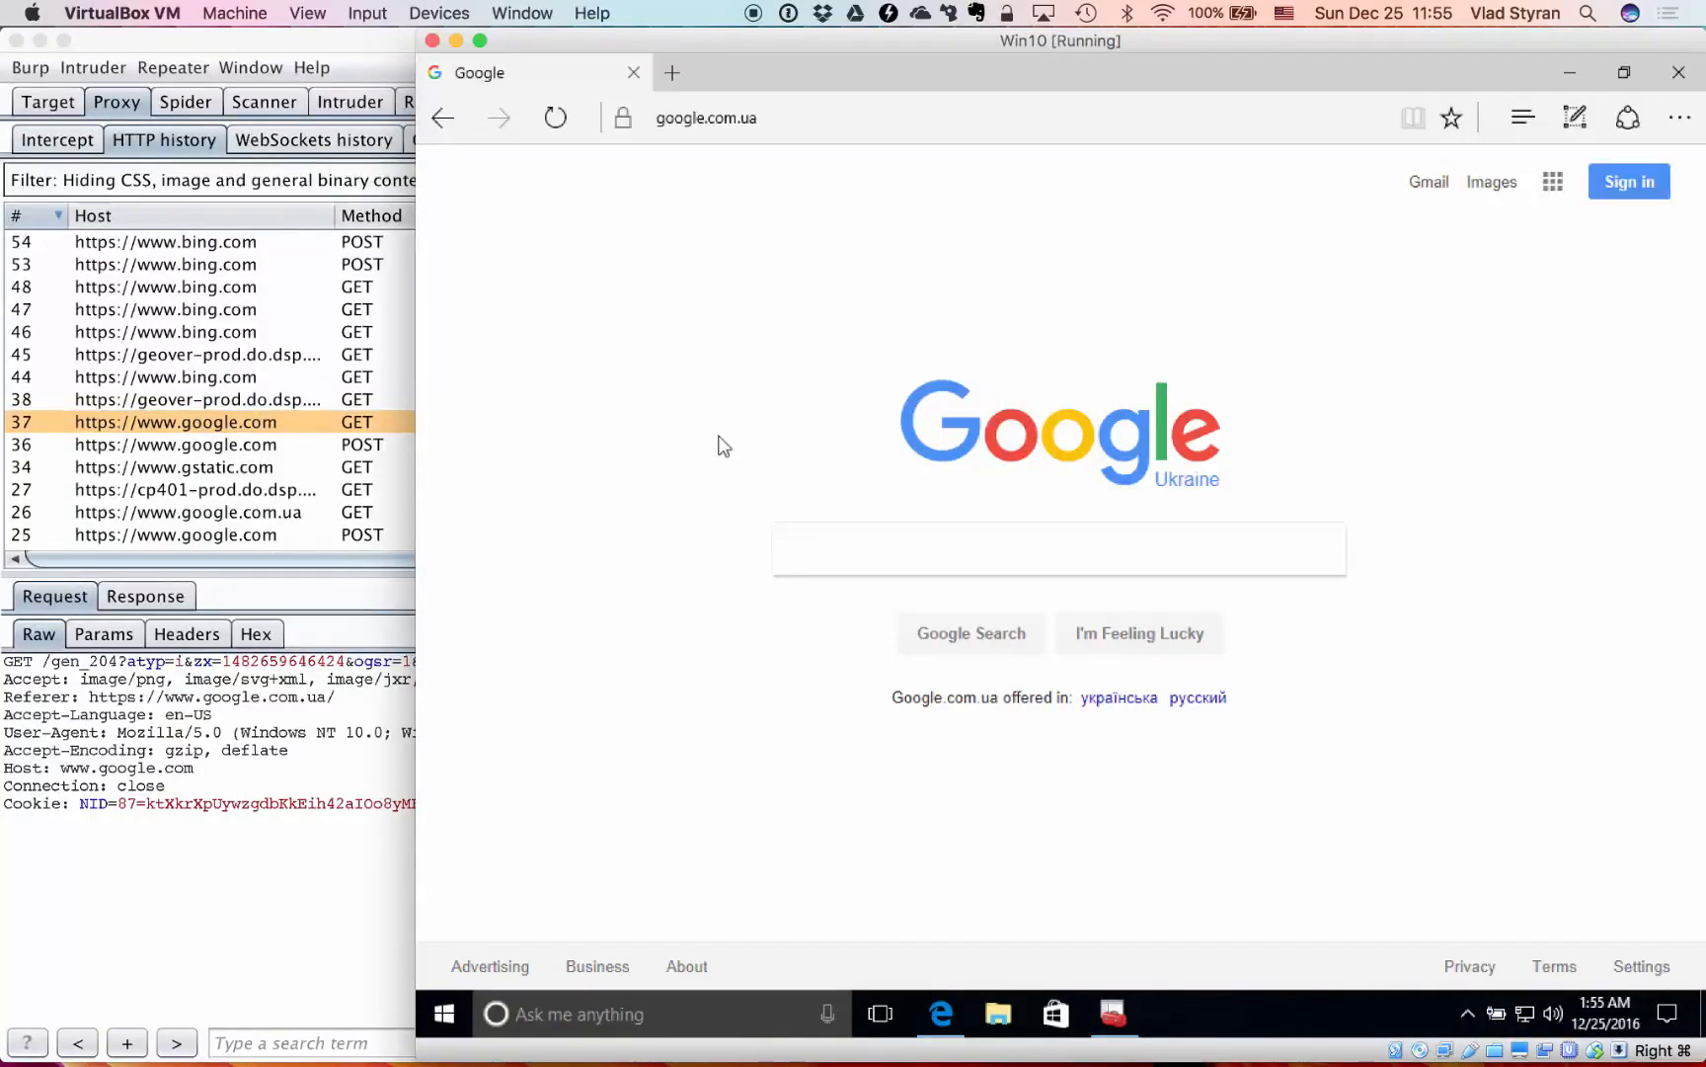
pyautogui.click(1114, 1031)
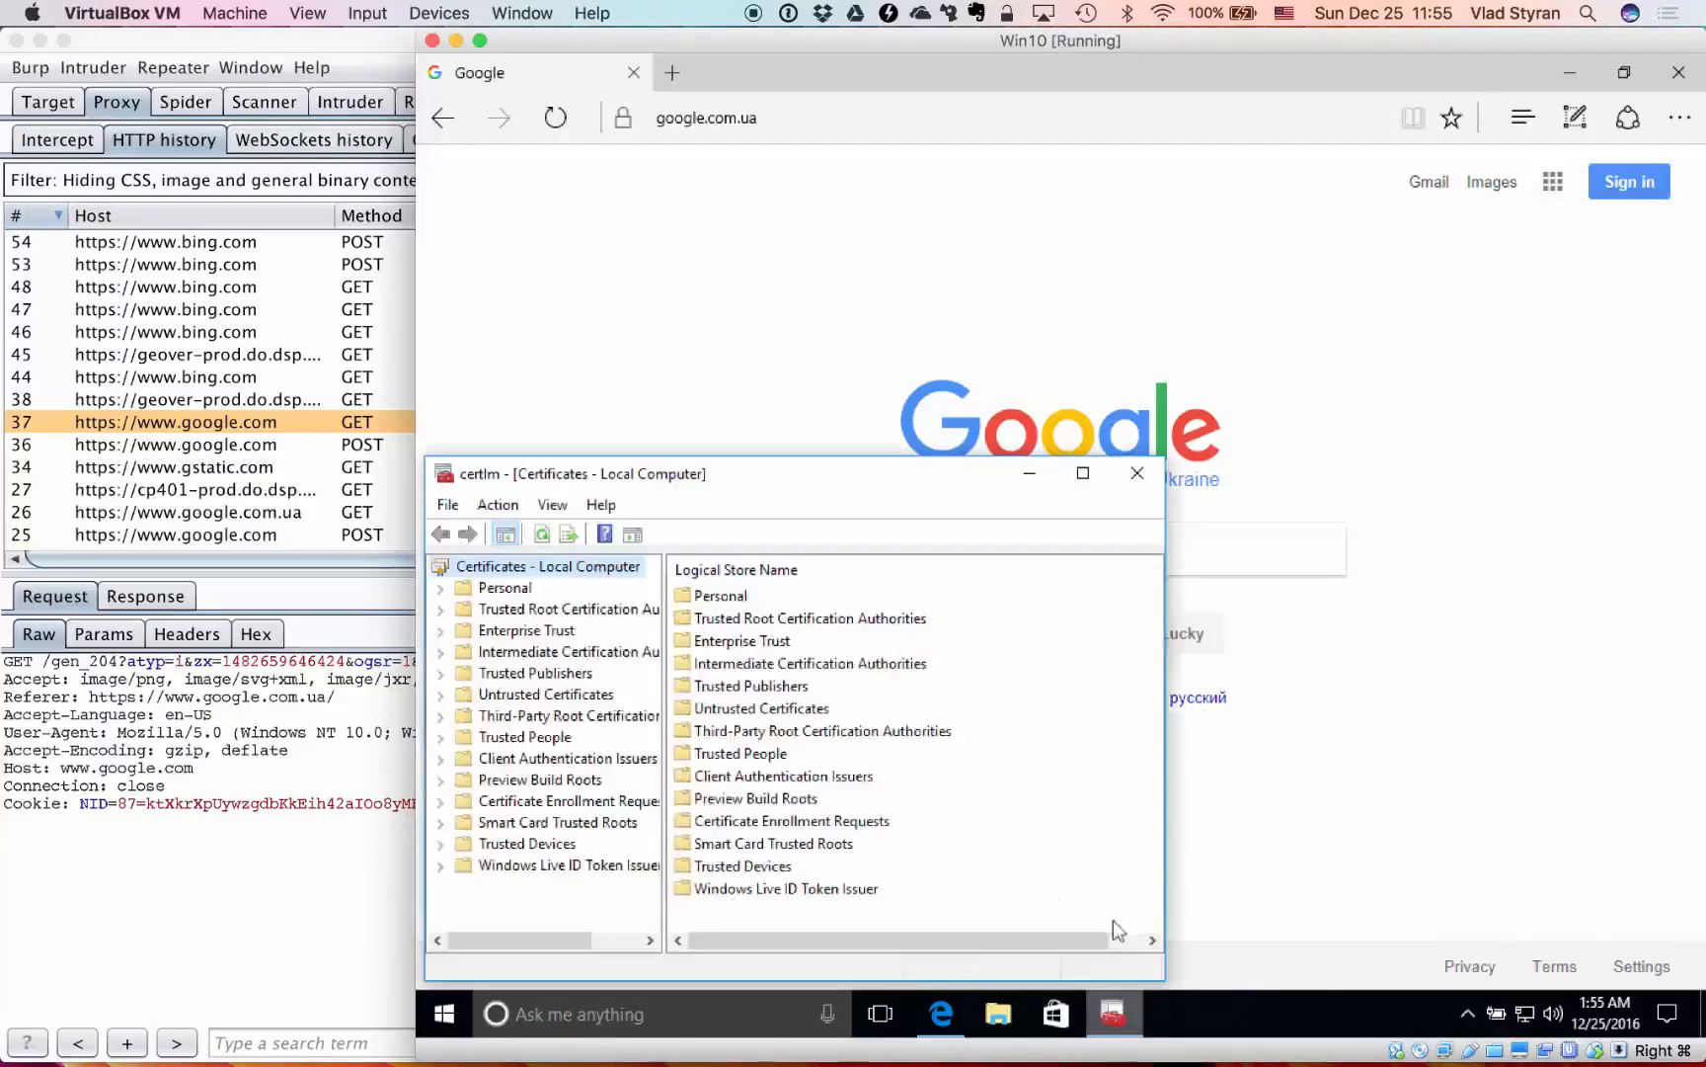
# - Delete the PortSwigger CA certificate from the local computer's Trusted Root Certification Authorities store and close the certificate manager
pyautogui.click(511, 590)
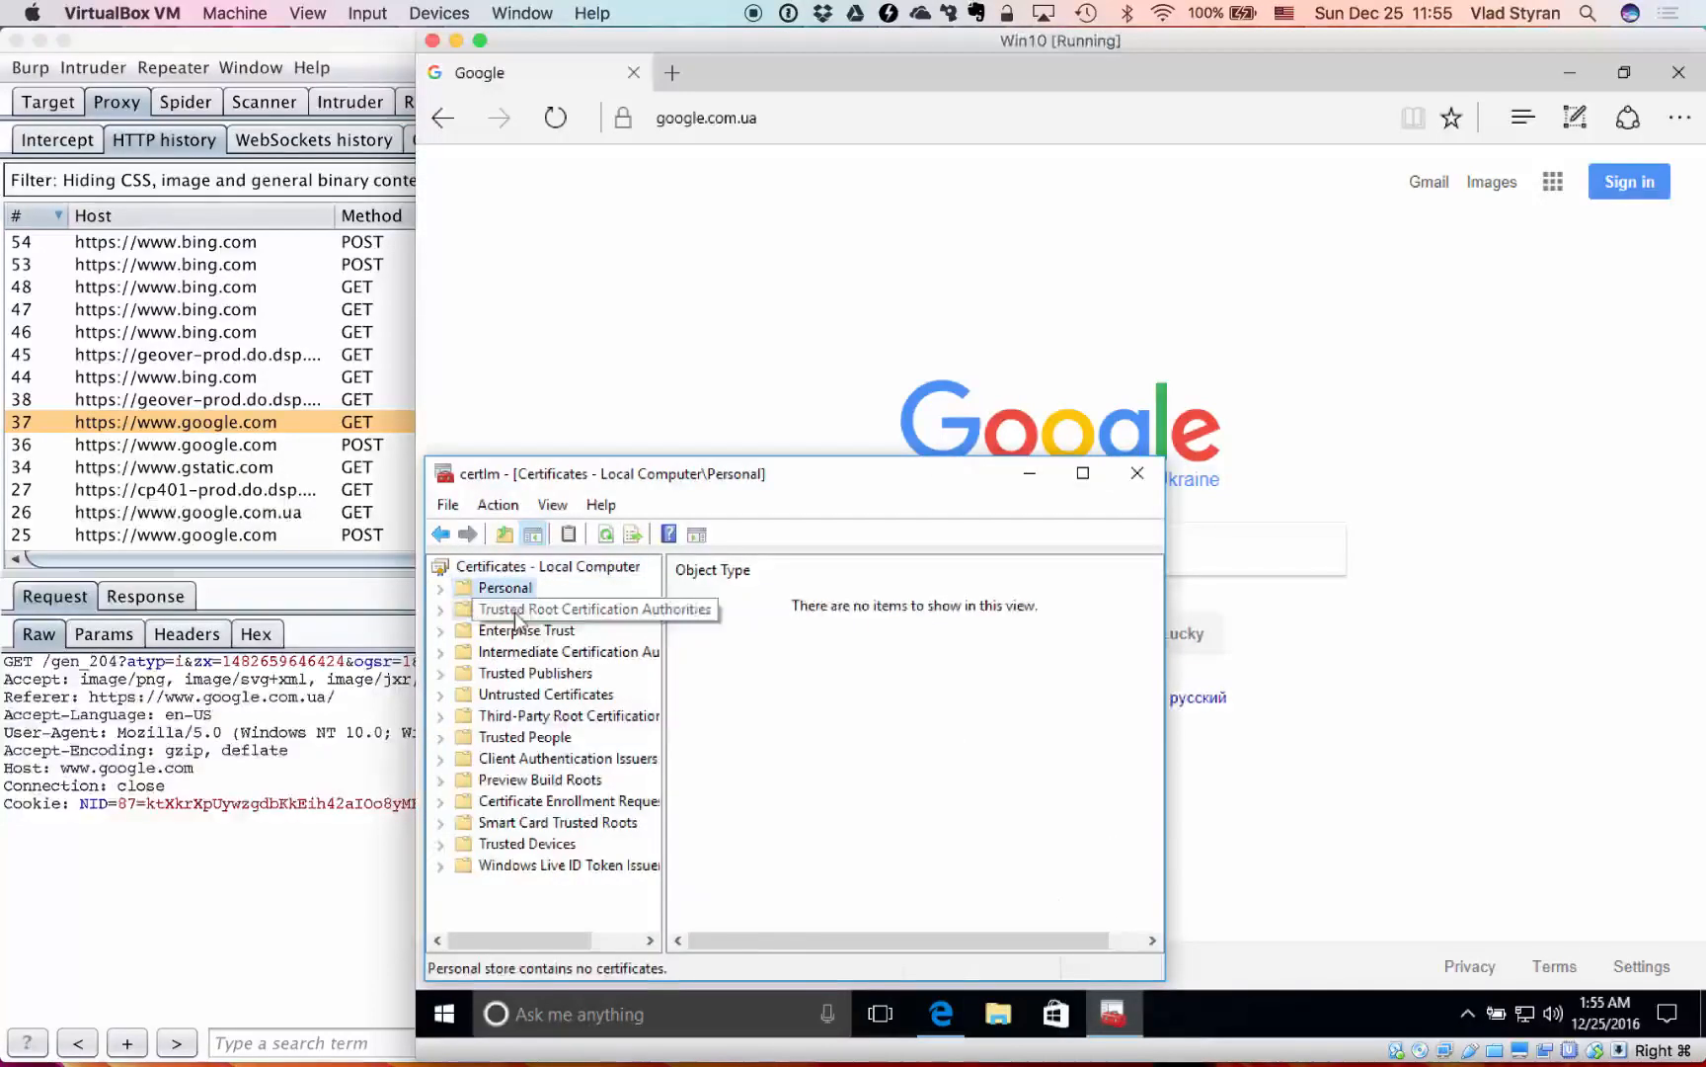
pyautogui.click(517, 609)
pyautogui.doubleClick(732, 598)
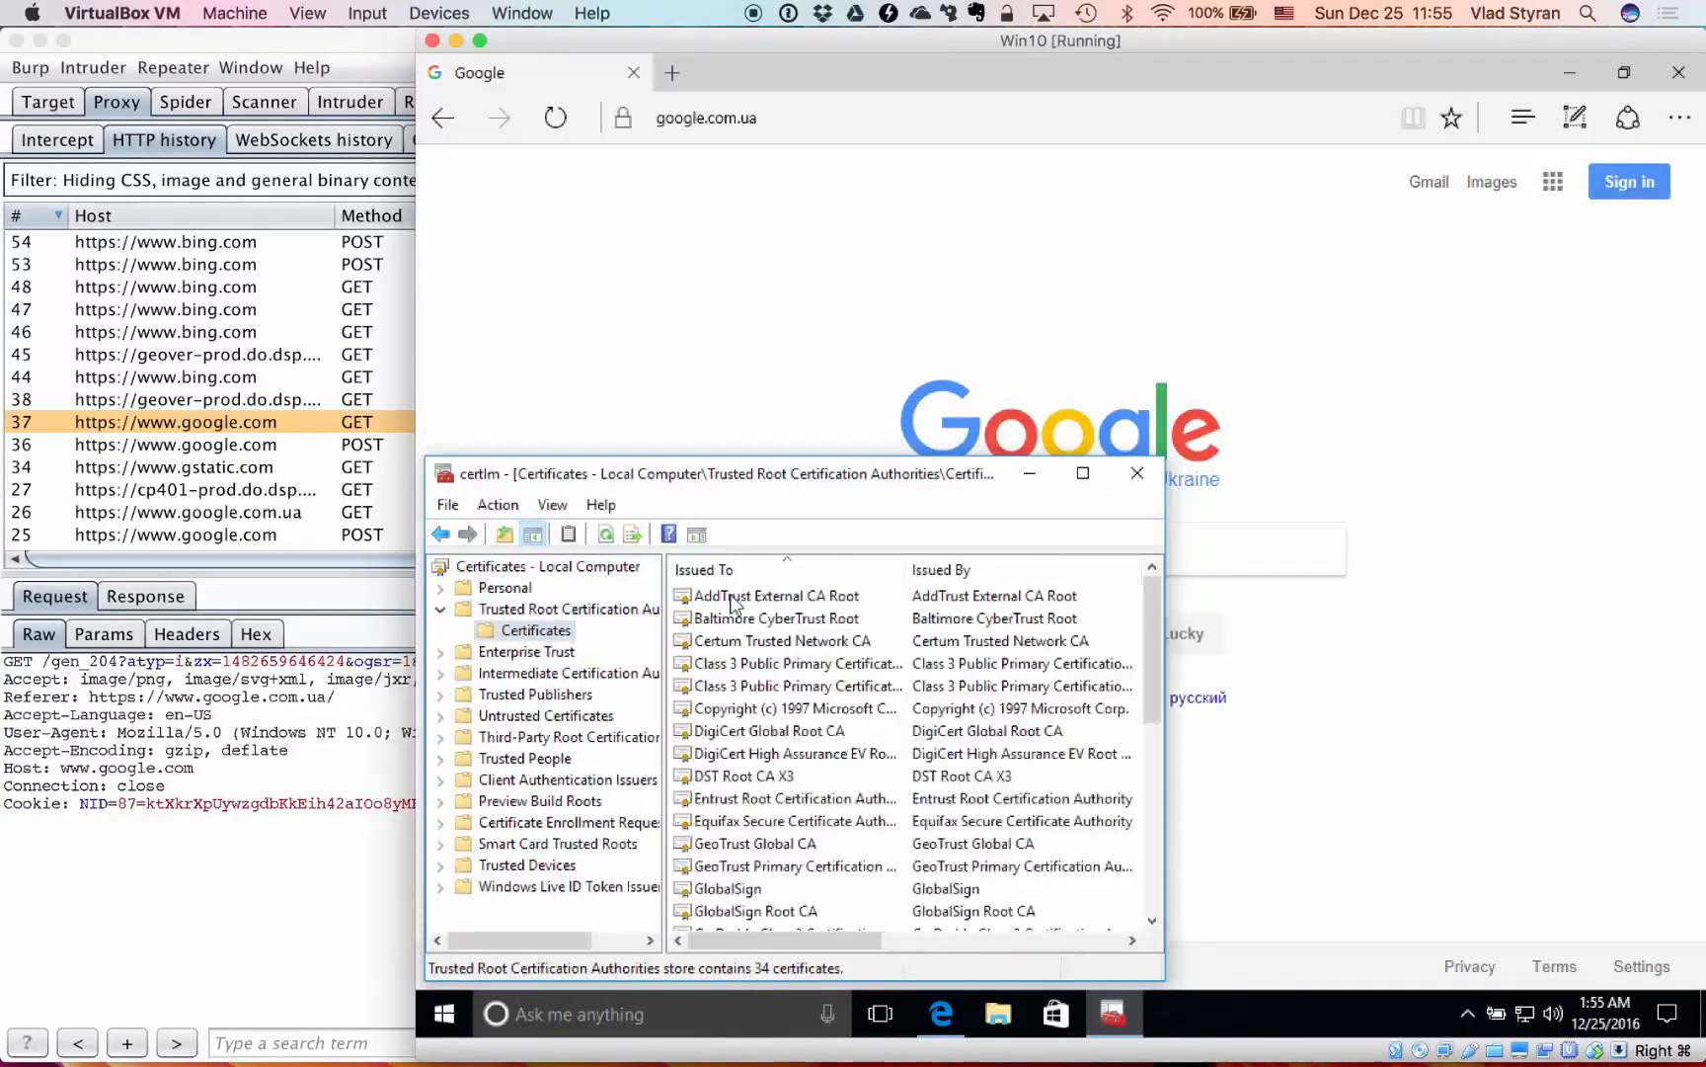
pyautogui.click(745, 757)
pyautogui.press('p')
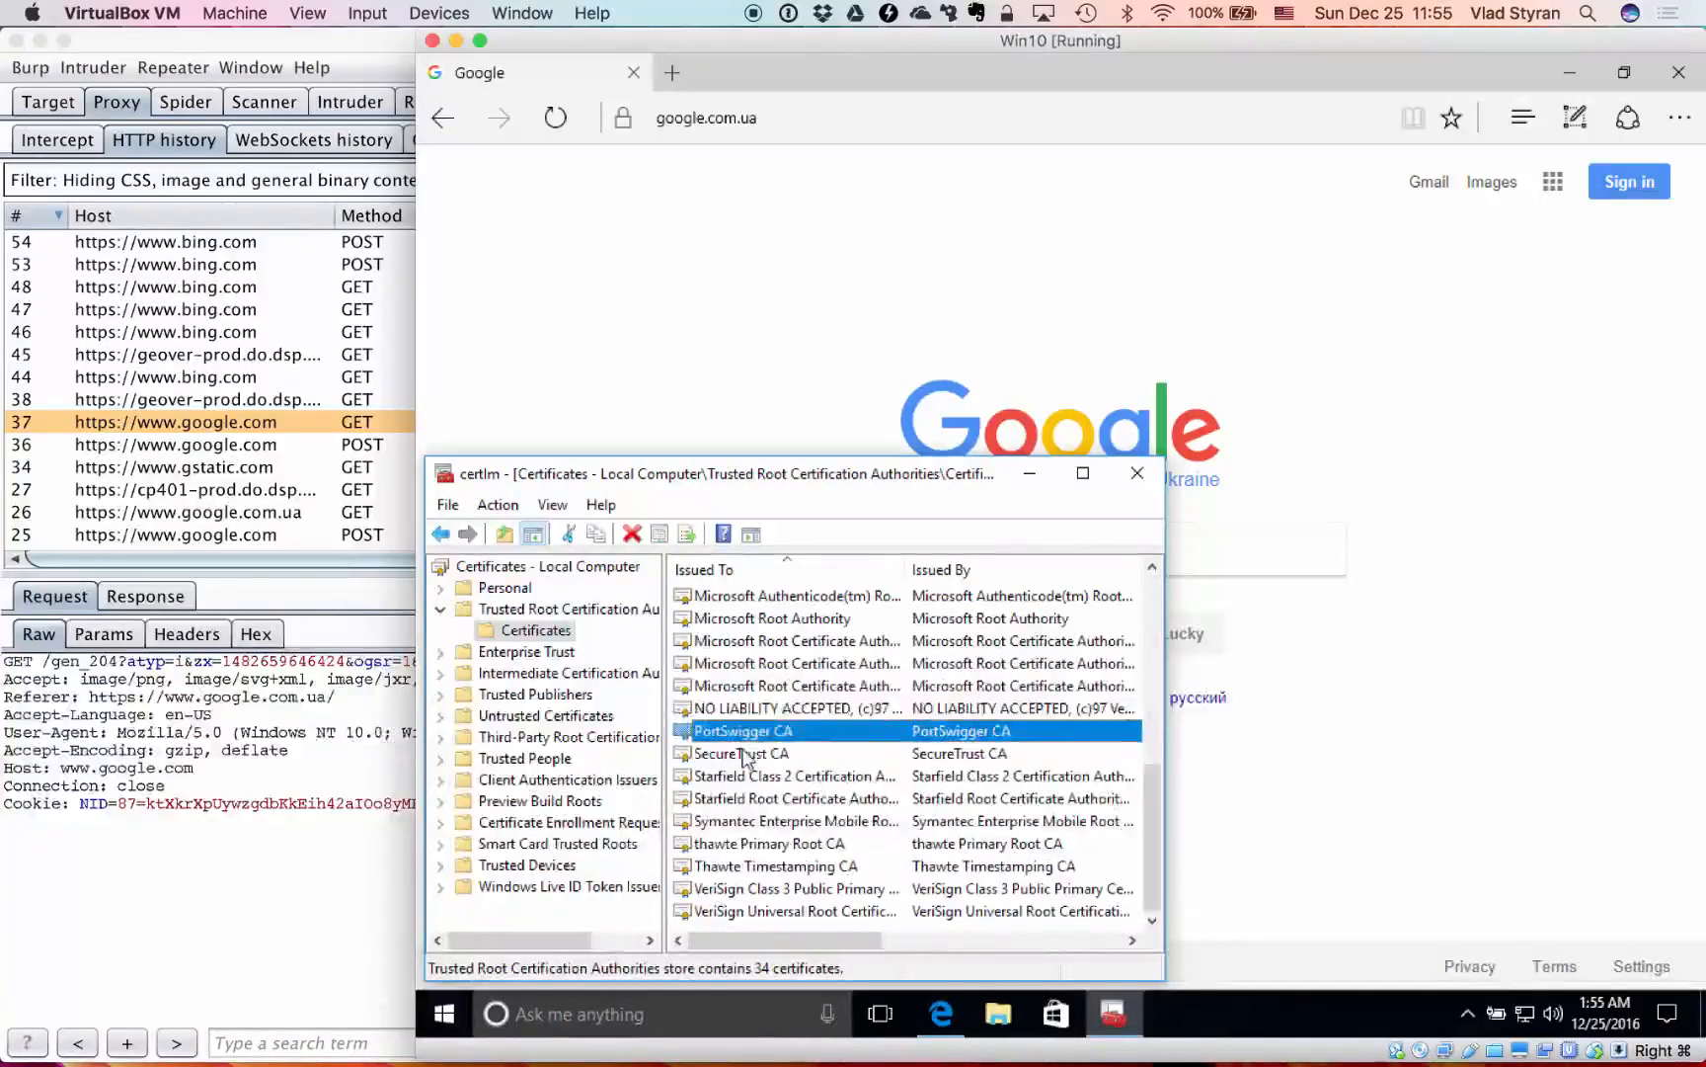
pyautogui.click(742, 756)
pyautogui.press('p')
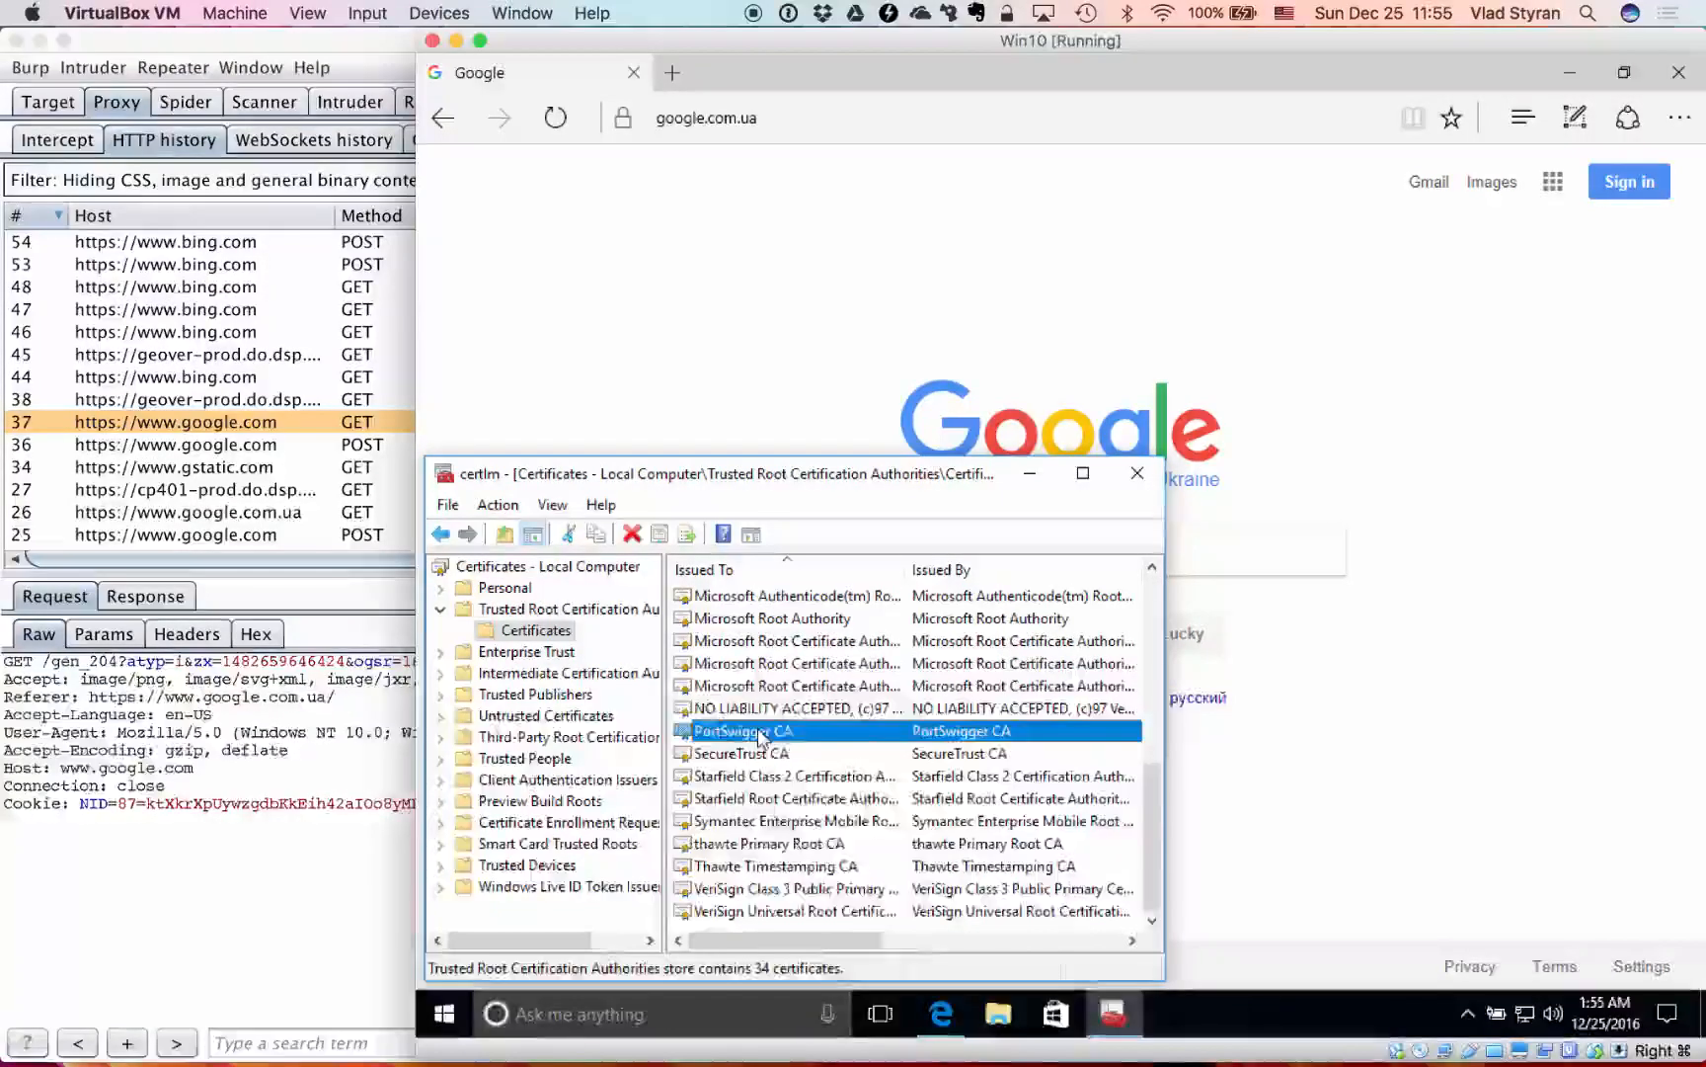
pyautogui.rightClick(757, 731)
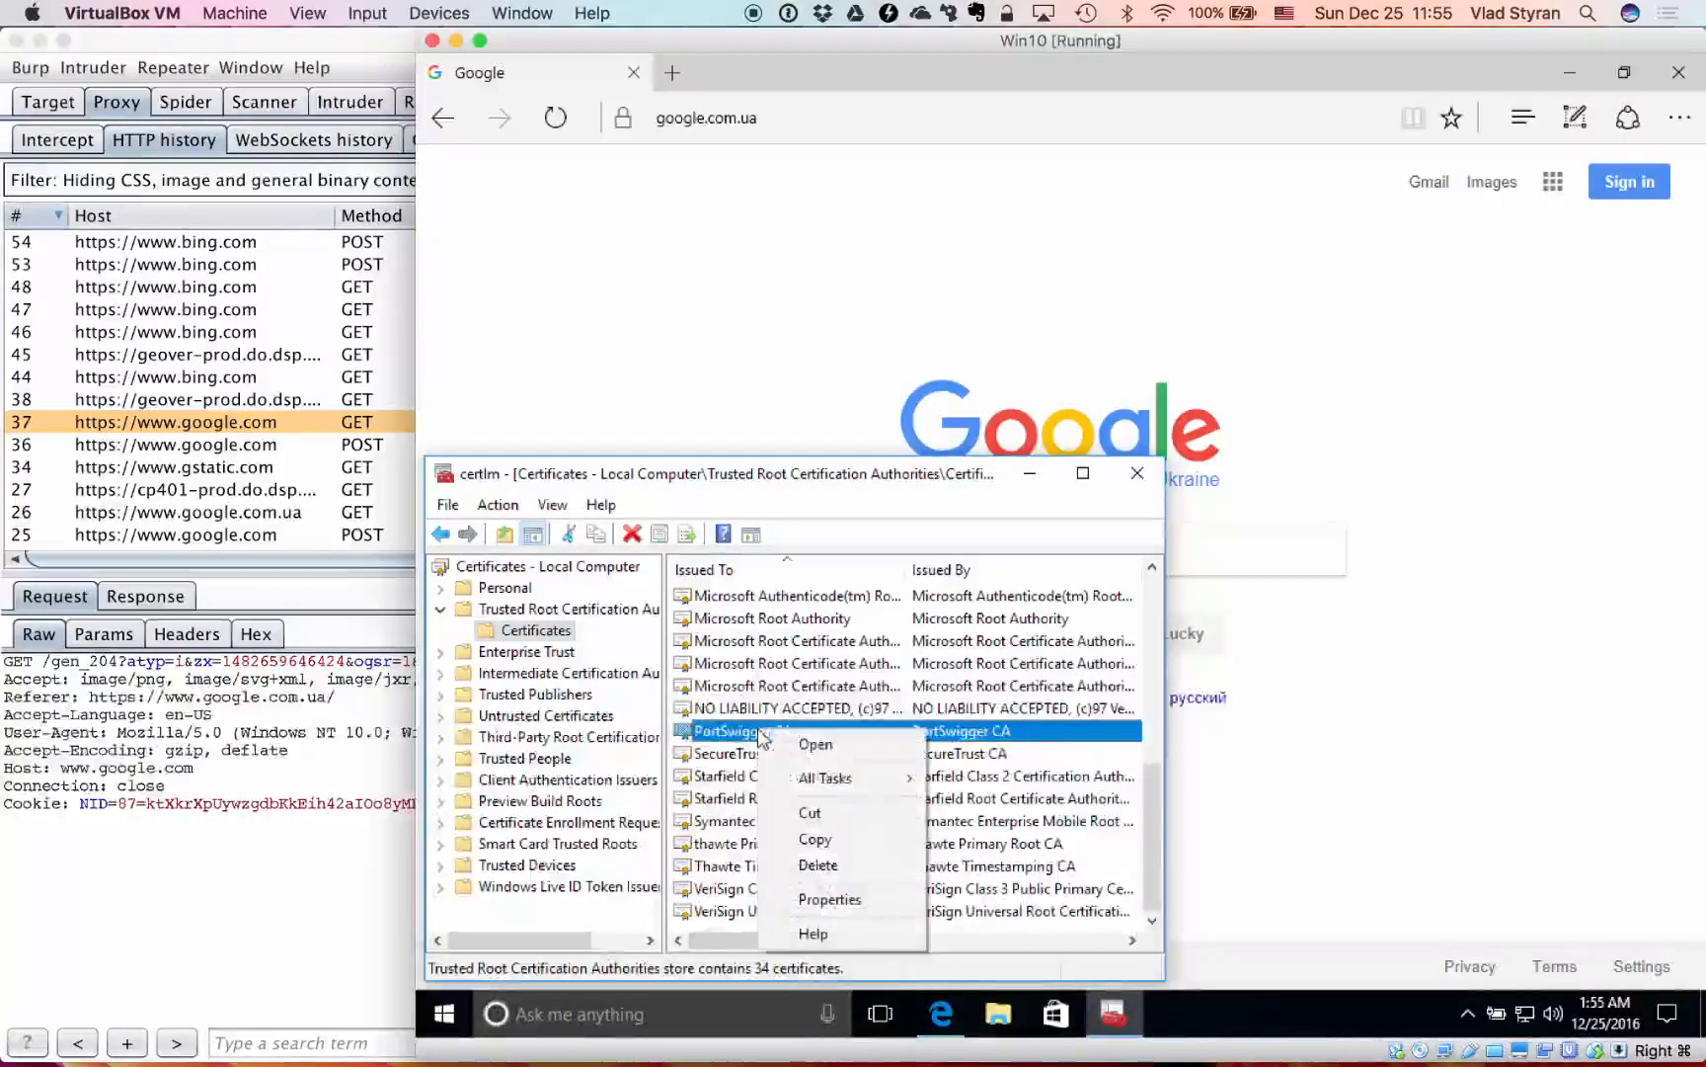
pyautogui.click(818, 865)
pyautogui.click(1168, 668)
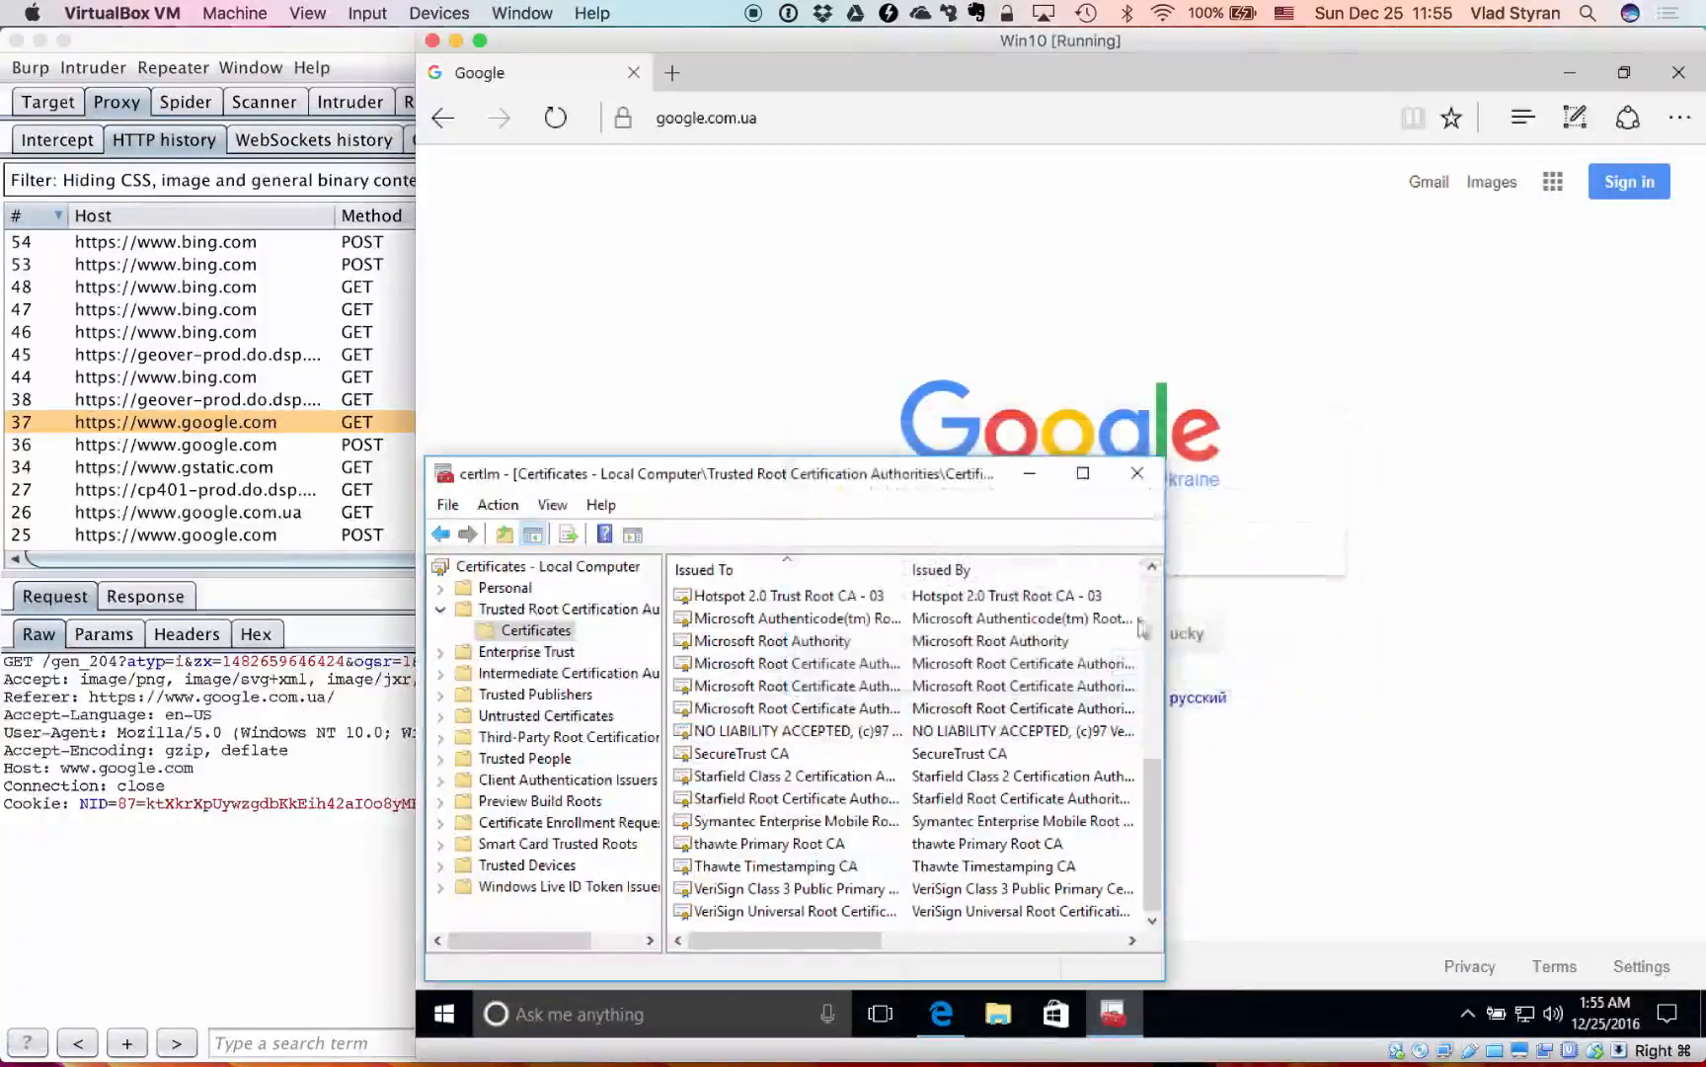
pyautogui.click(1156, 478)
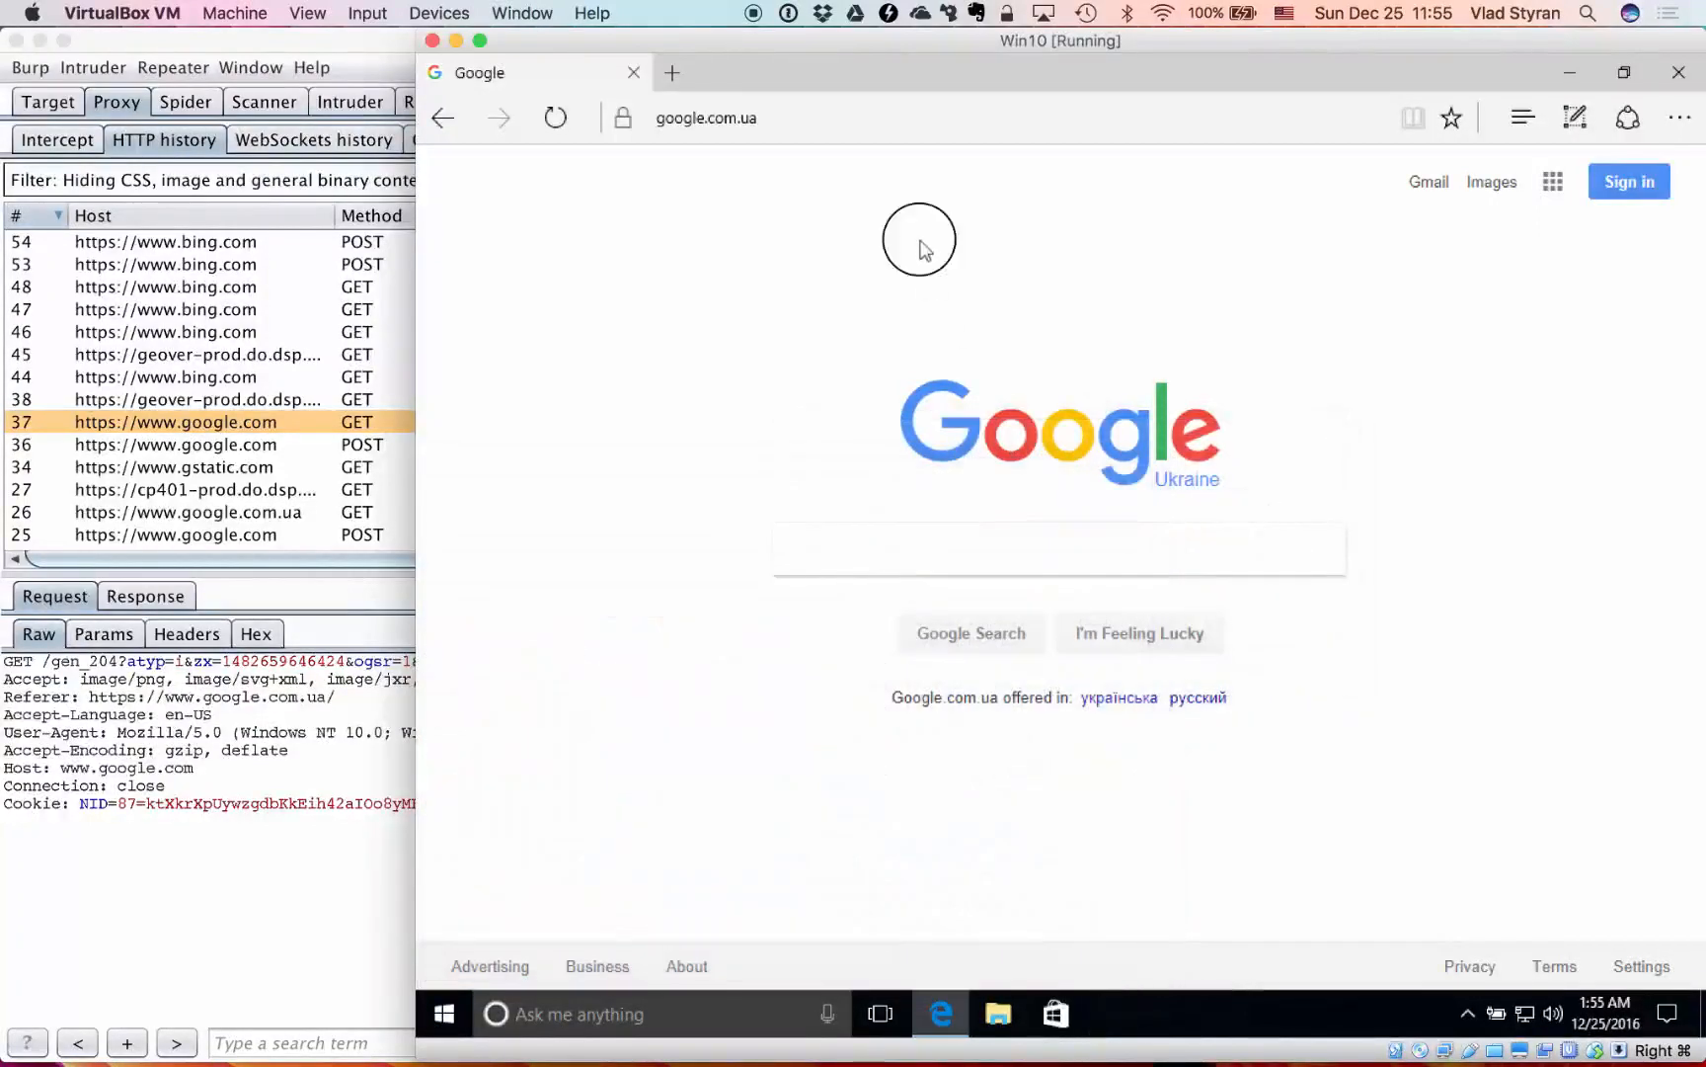
# - Reload google.com.ua in Edge and continue to the webpage despite the security certificate warning
pyautogui.click(819, 118)
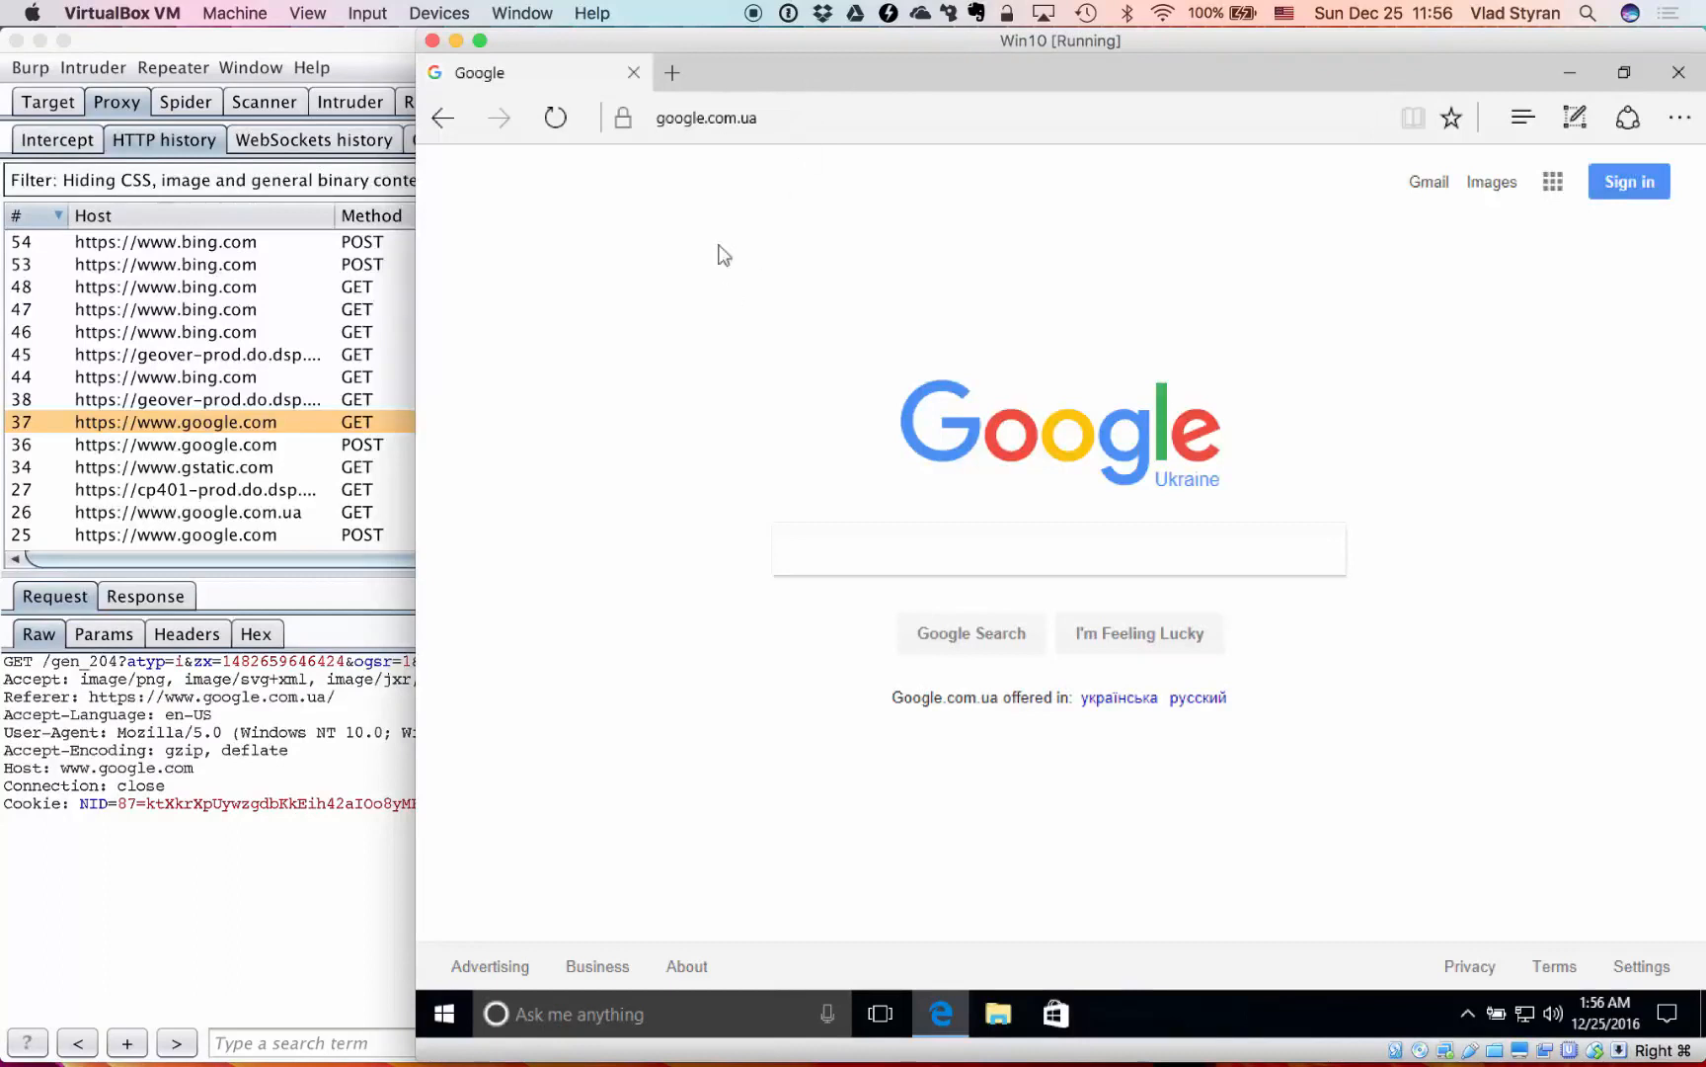
pyautogui.click(785, 121)
pyautogui.click(556, 119)
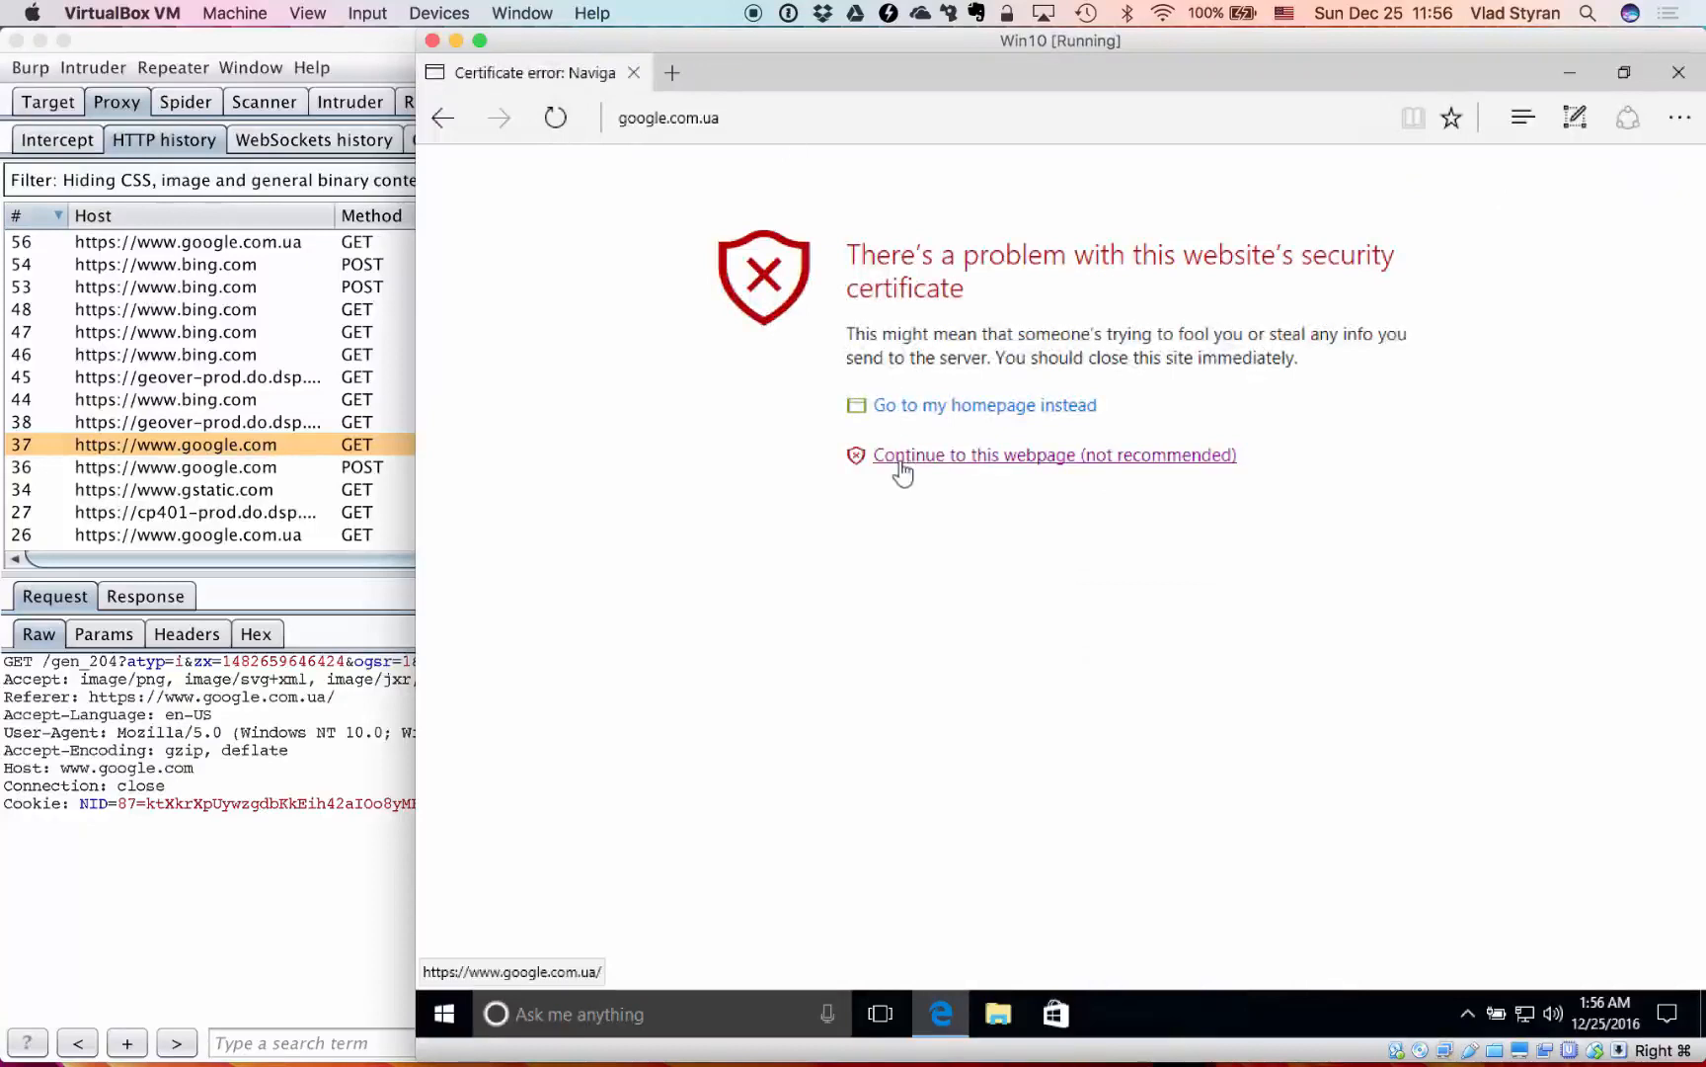
pyautogui.click(963, 458)
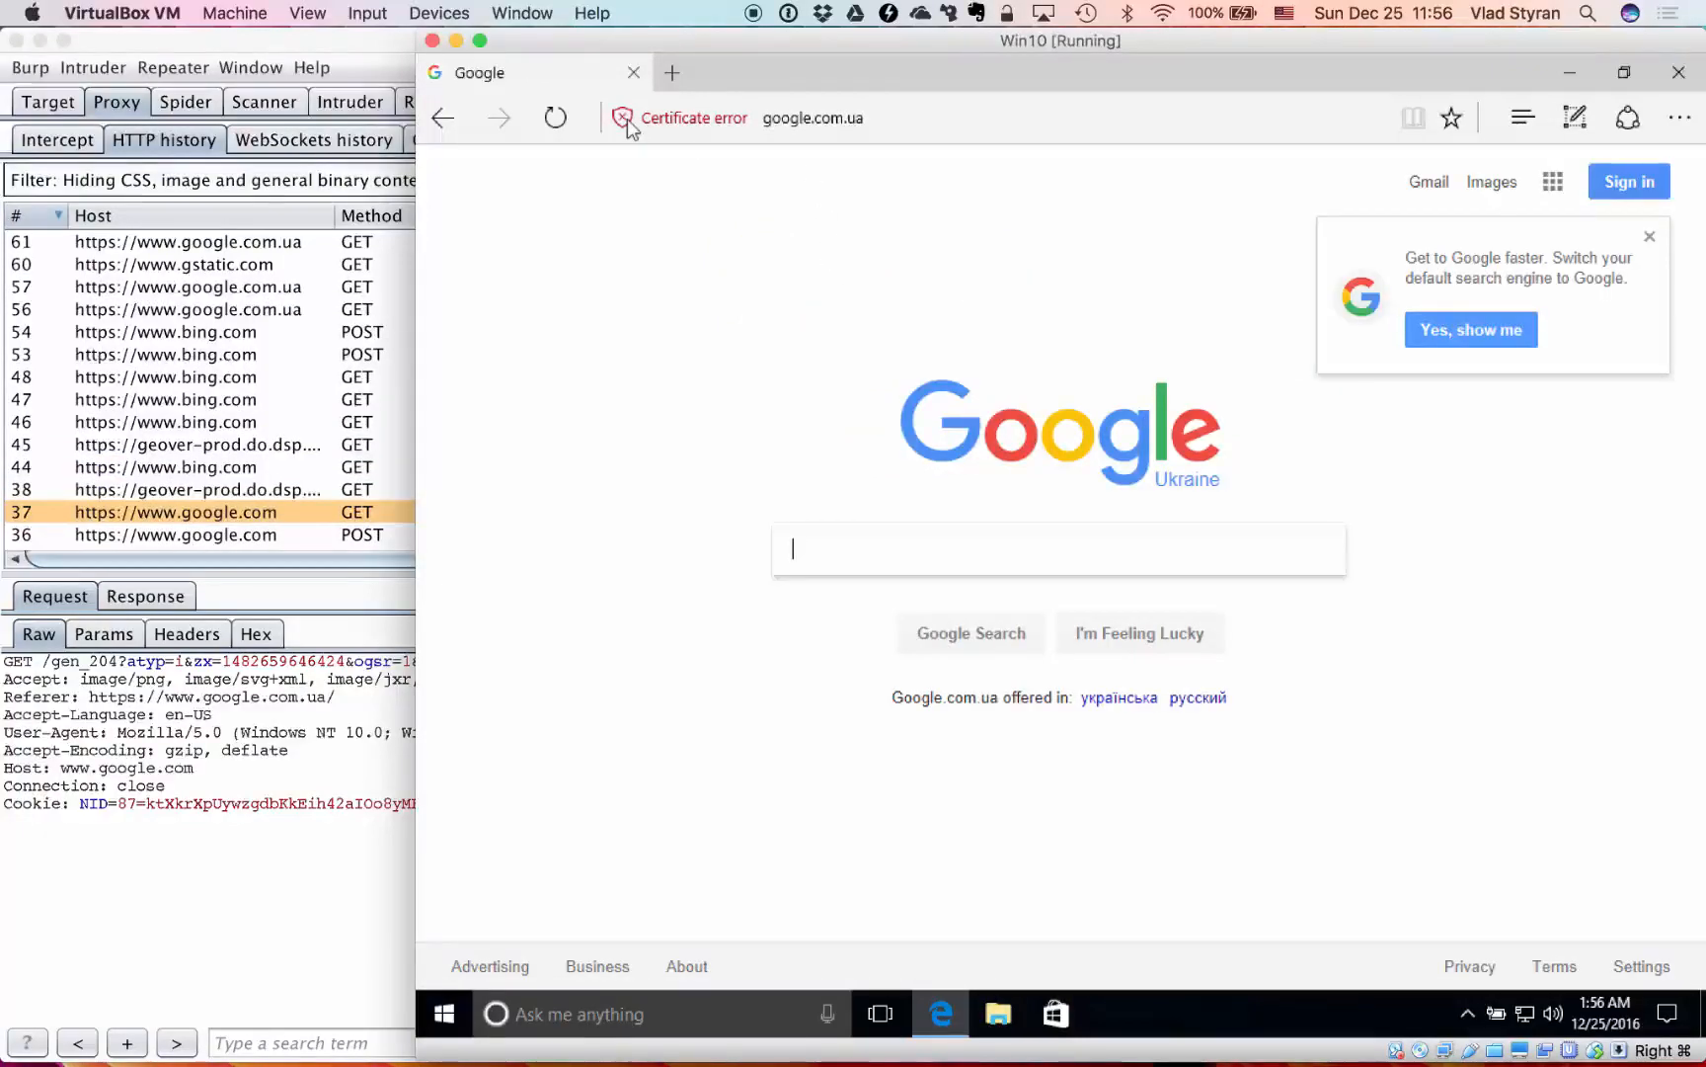
# - Open 192.168.234.222:8082 in a new browser tab and save Burp's CA certificate file cacert.der
pyautogui.click(671, 73)
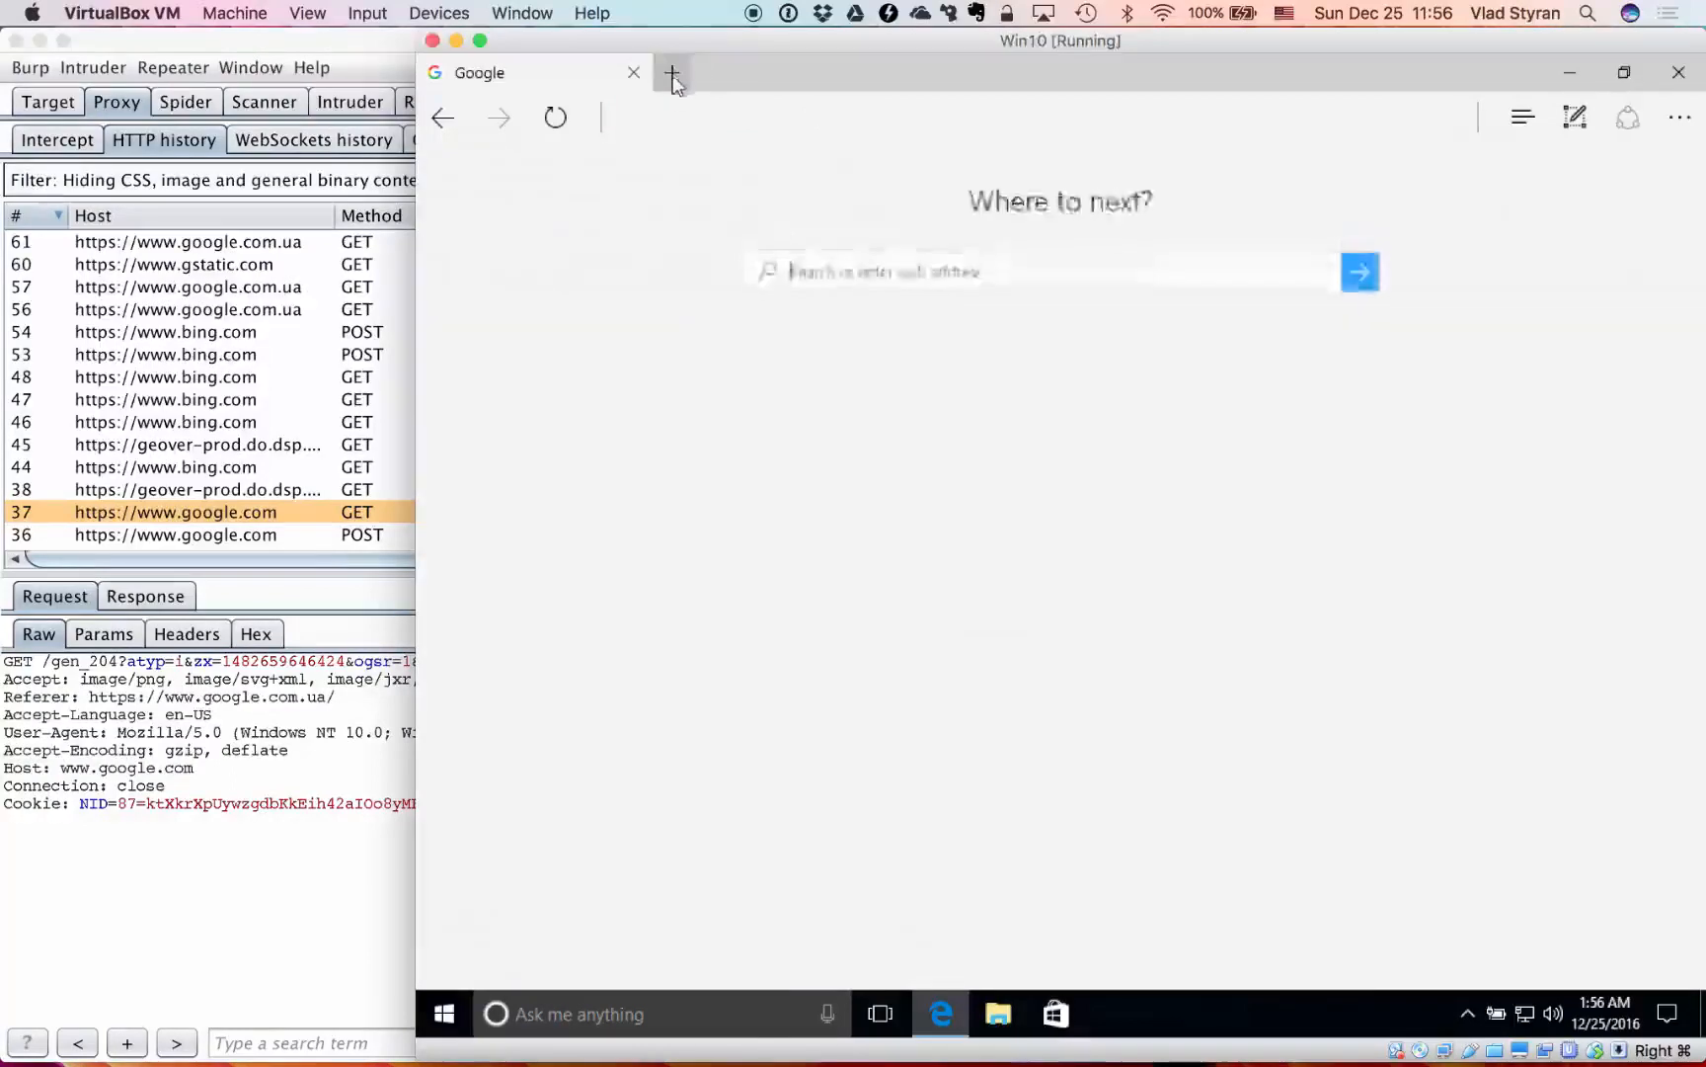
pyautogui.write('19')
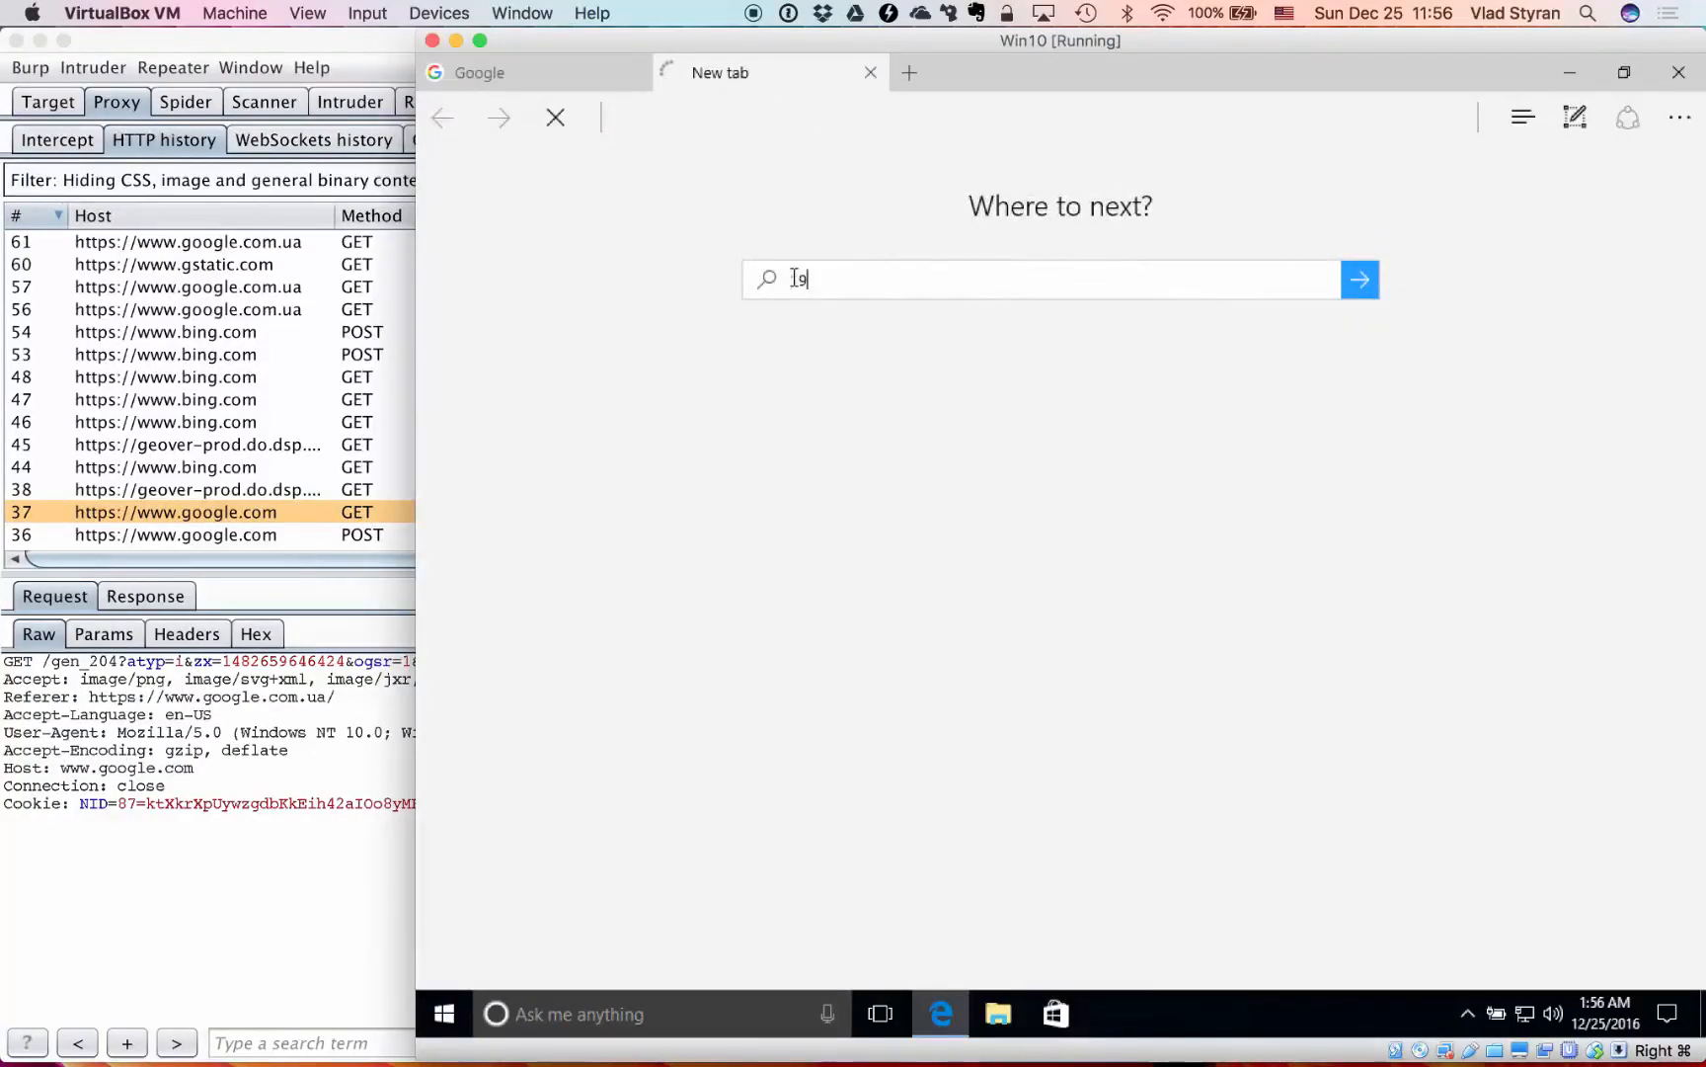
pyautogui.press('BackSpace')
pyautogui.write('192.168.234.222:8082/')
pyautogui.press('Right')
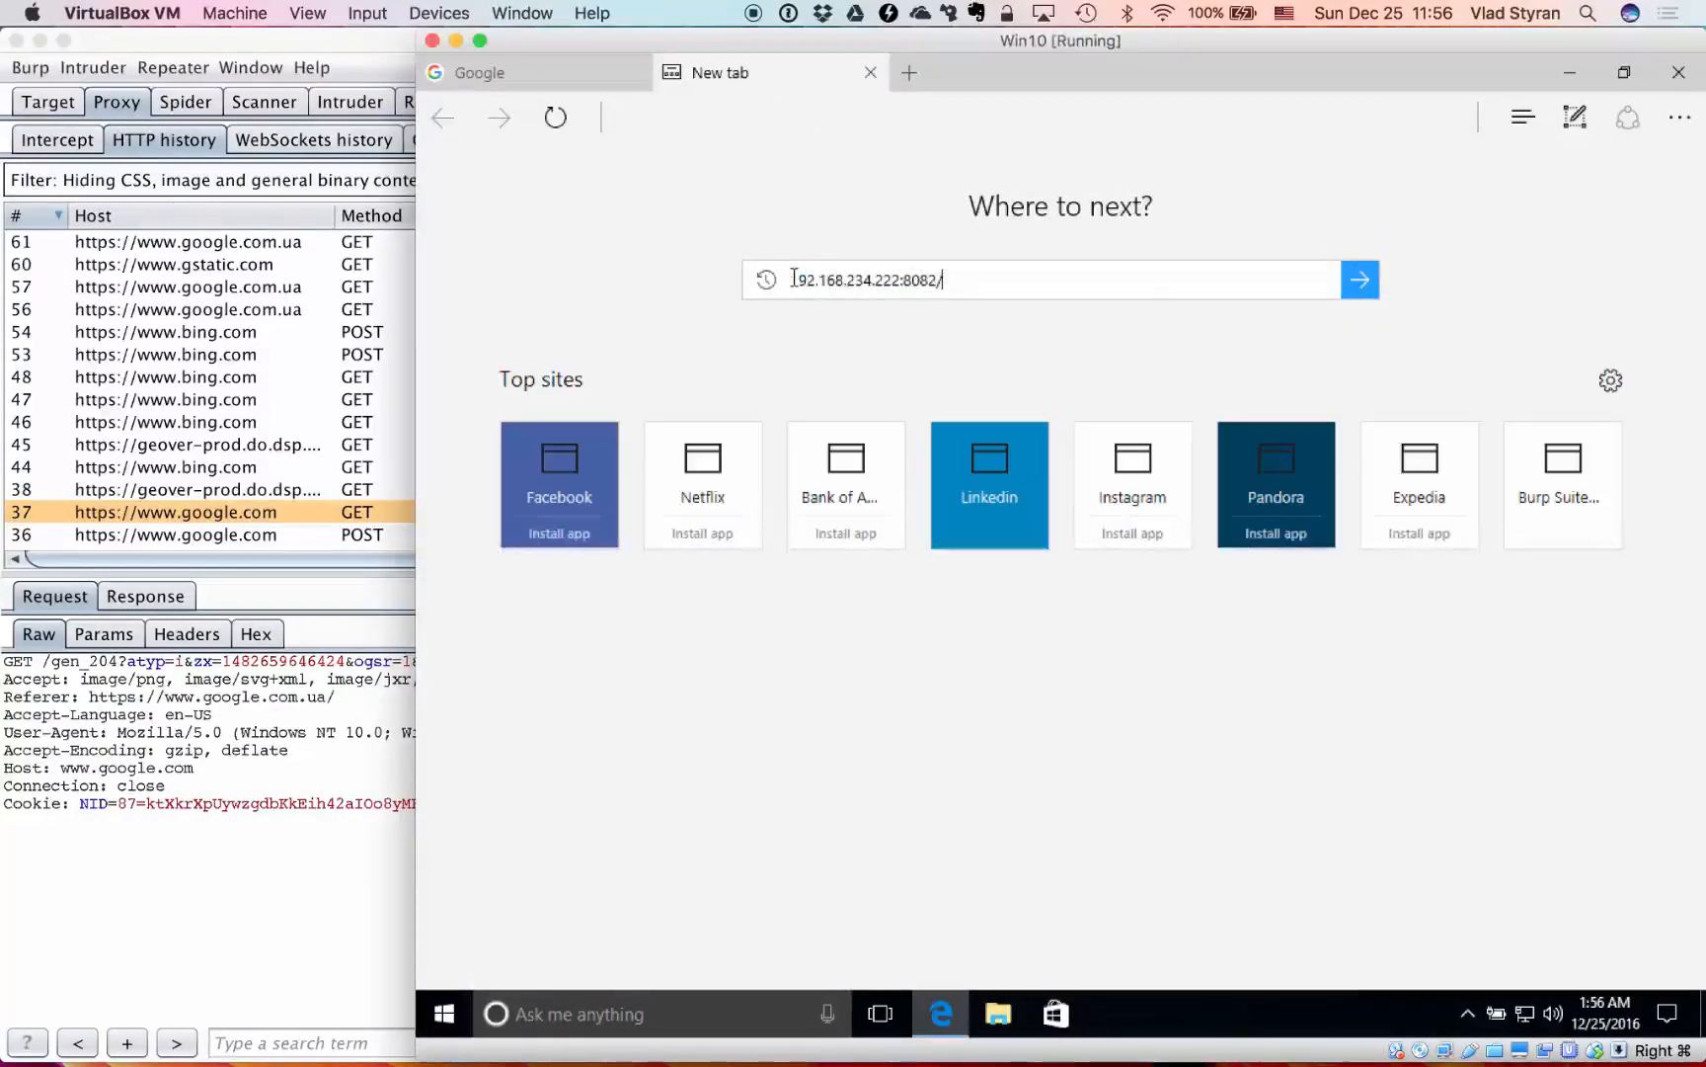
pyautogui.press('BackSpace')
pyautogui.press('BackSpace')
pyautogui.press('BackSpace')
pyautogui.write('82')
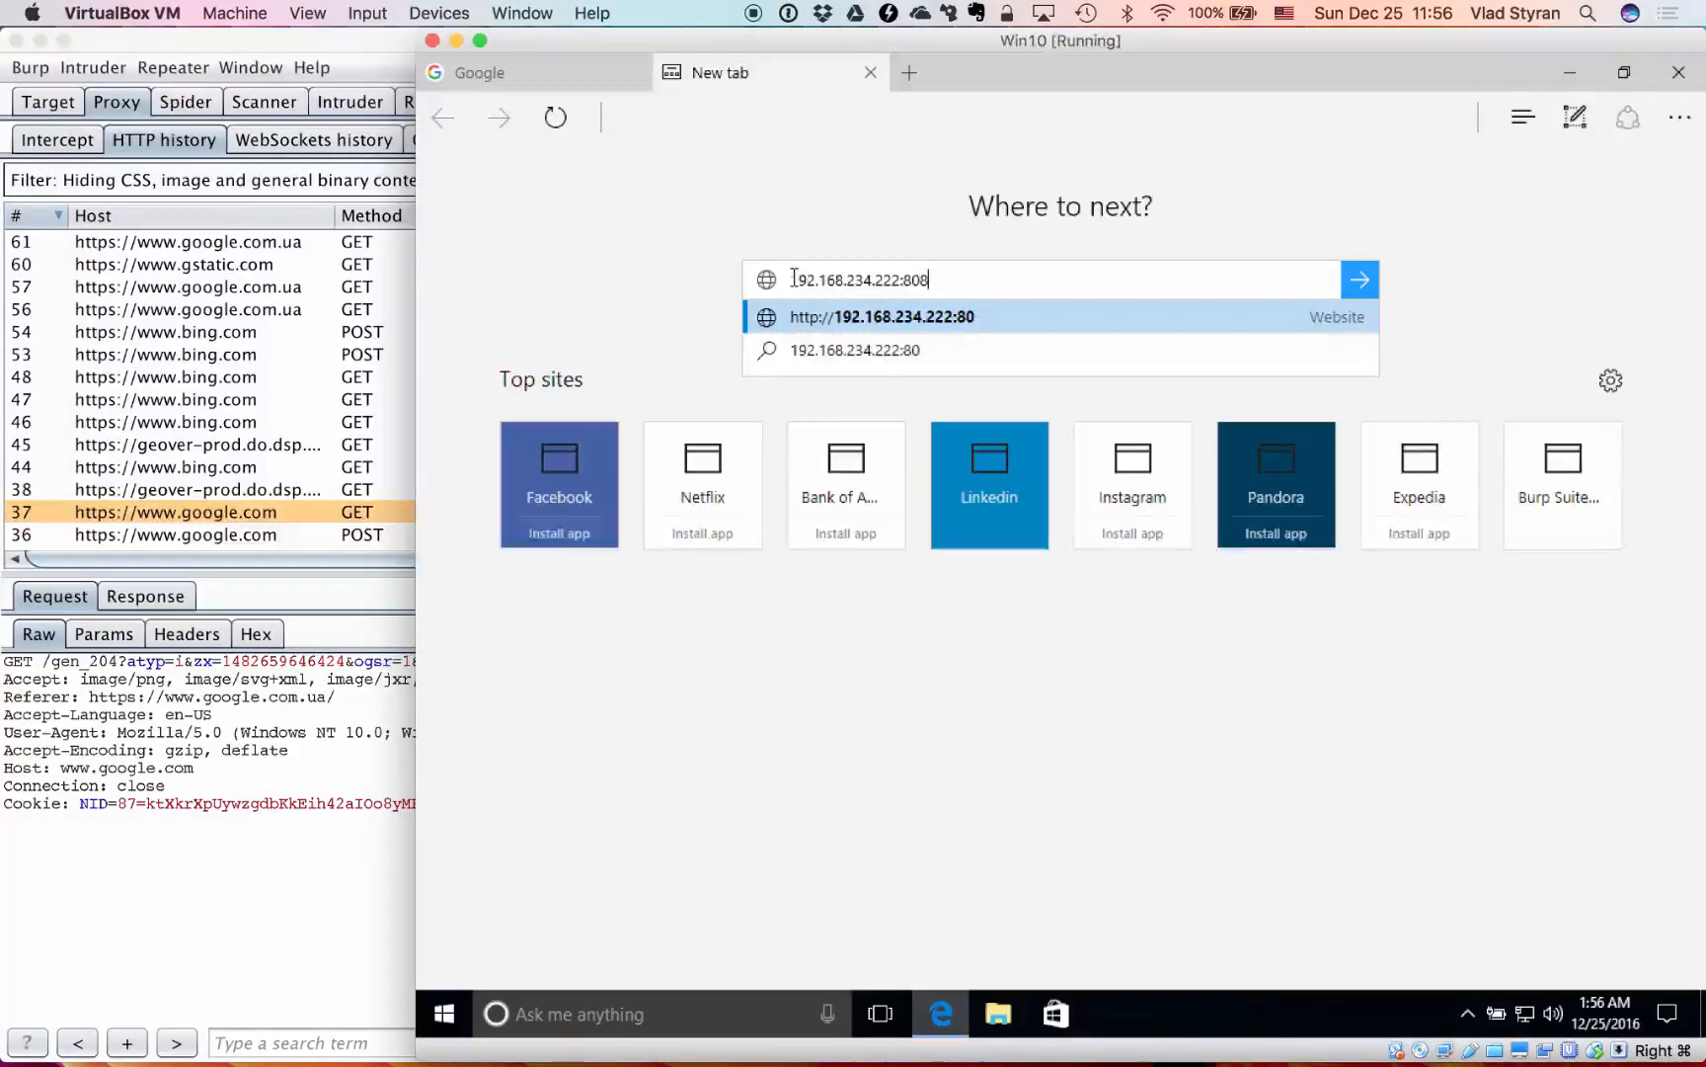
pyautogui.press('Return')
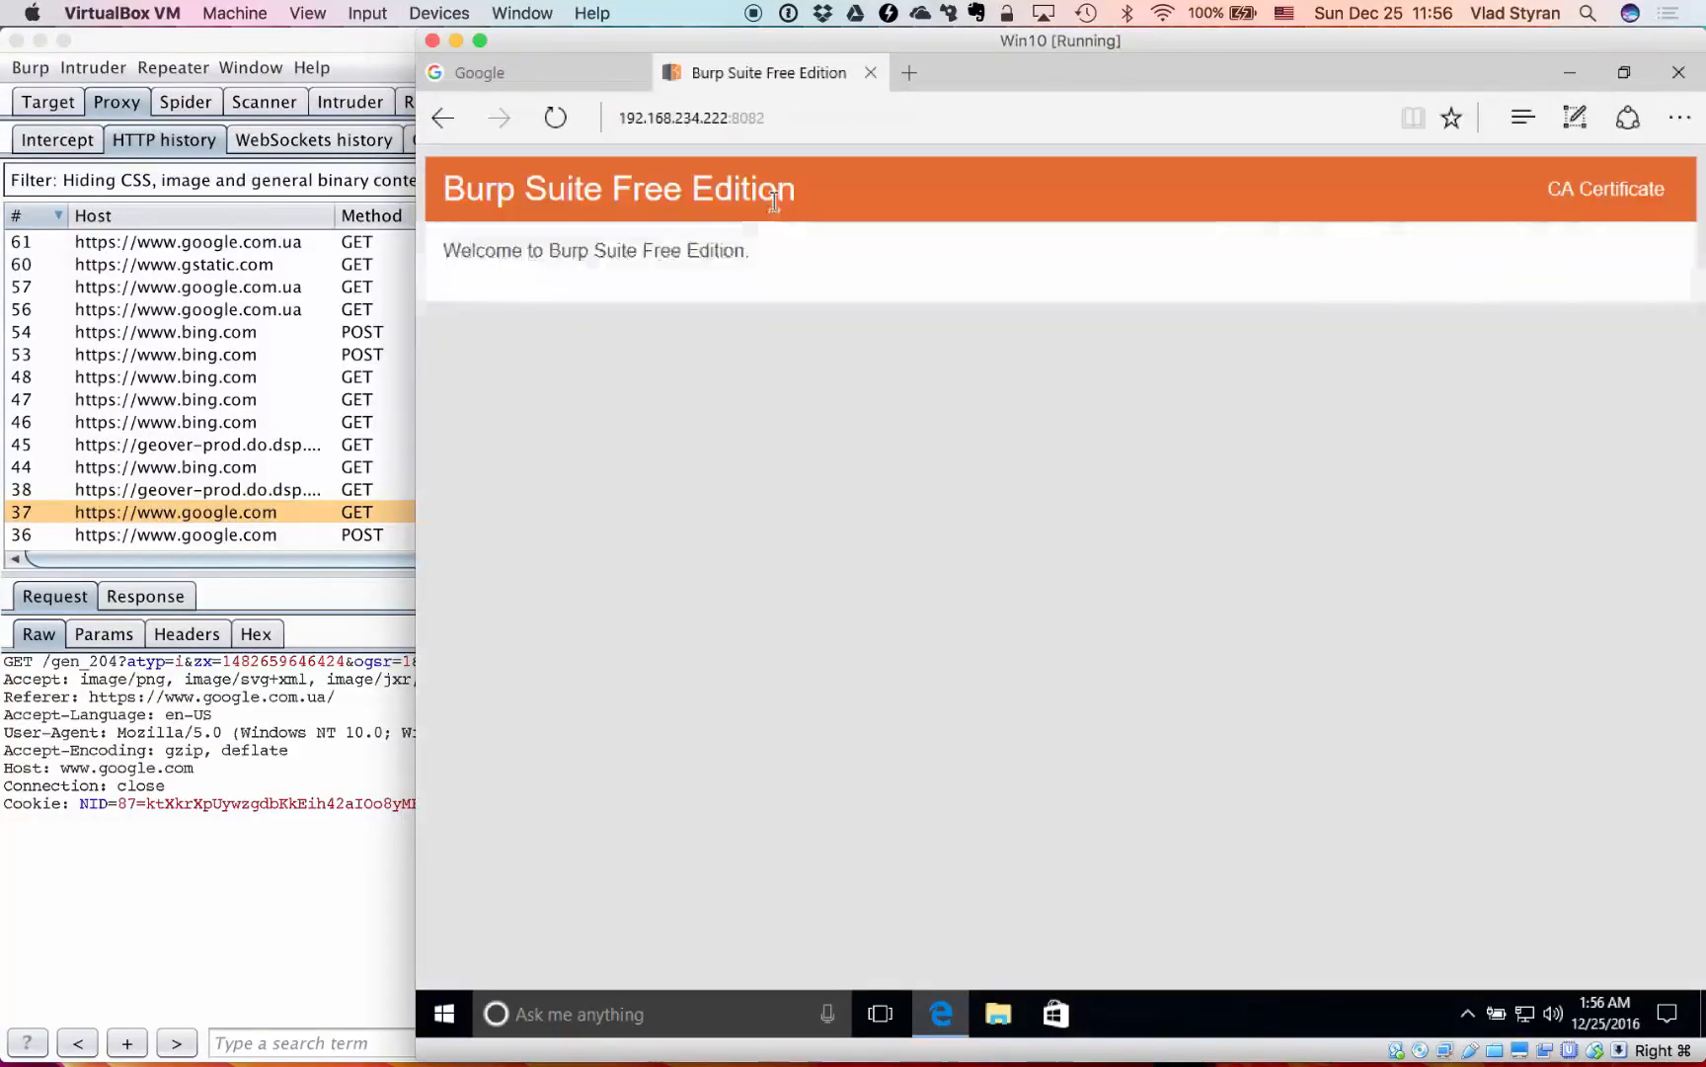
pyautogui.click(1591, 187)
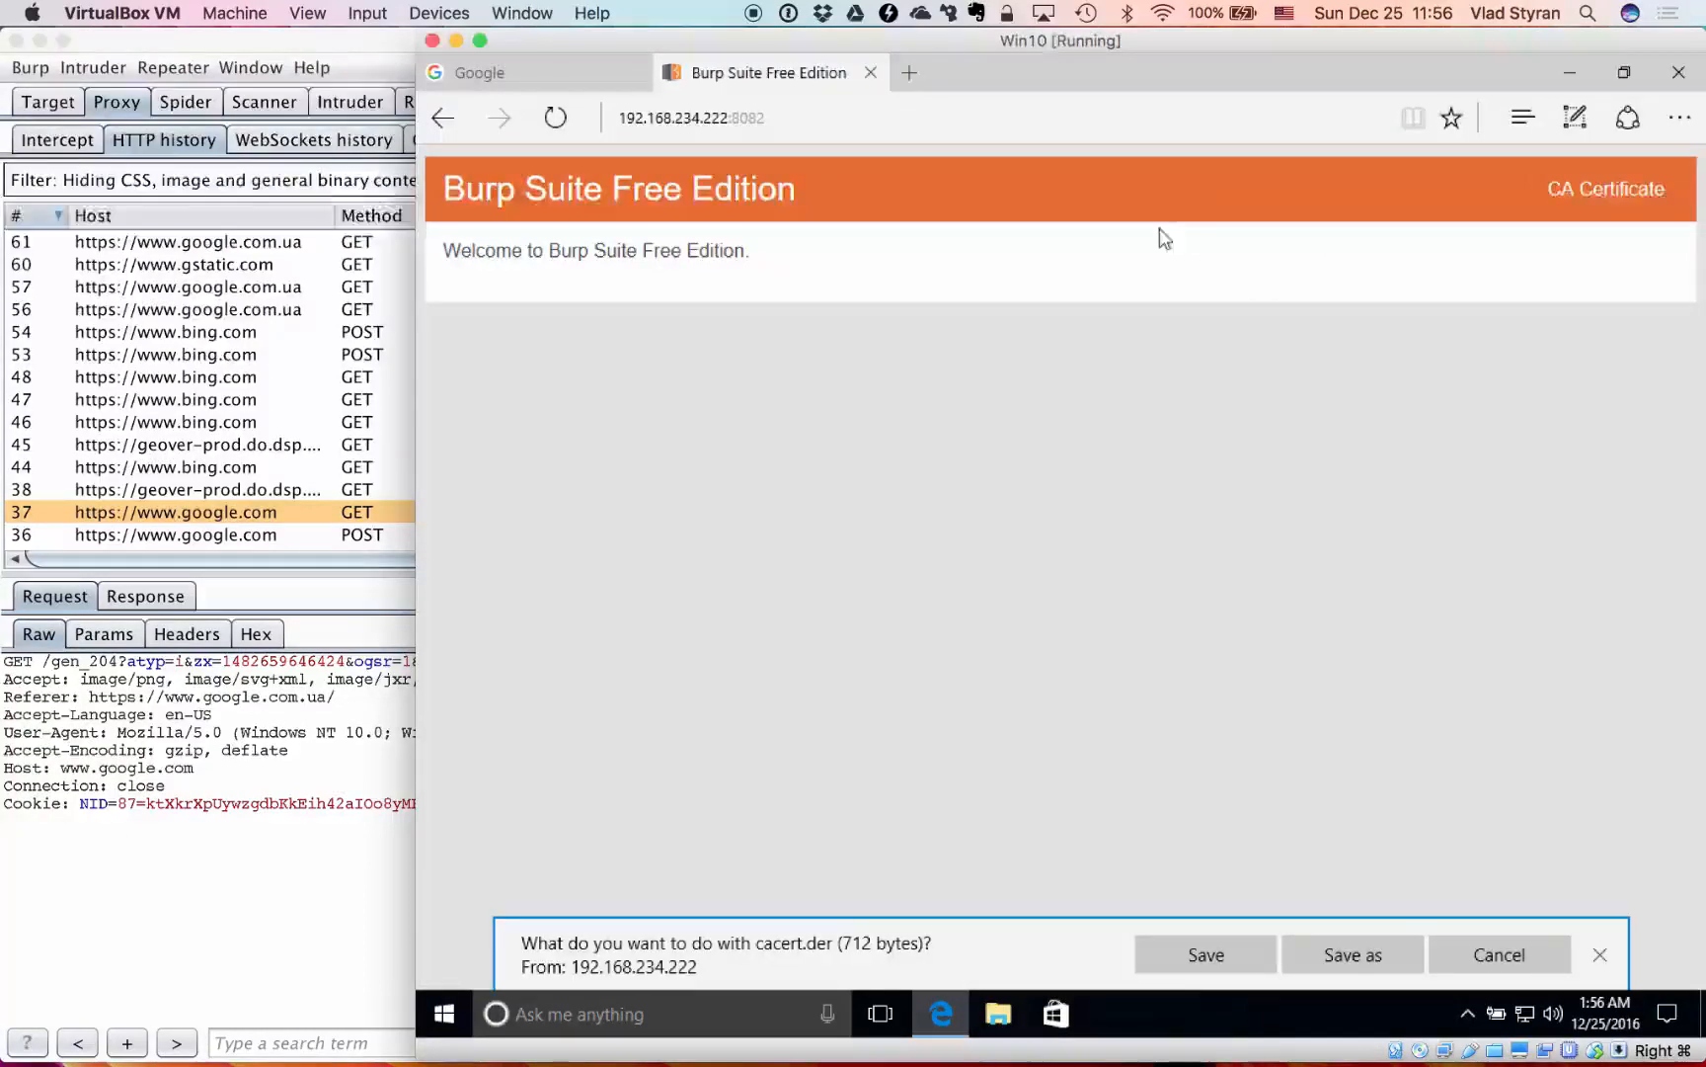
pyautogui.click(1227, 955)
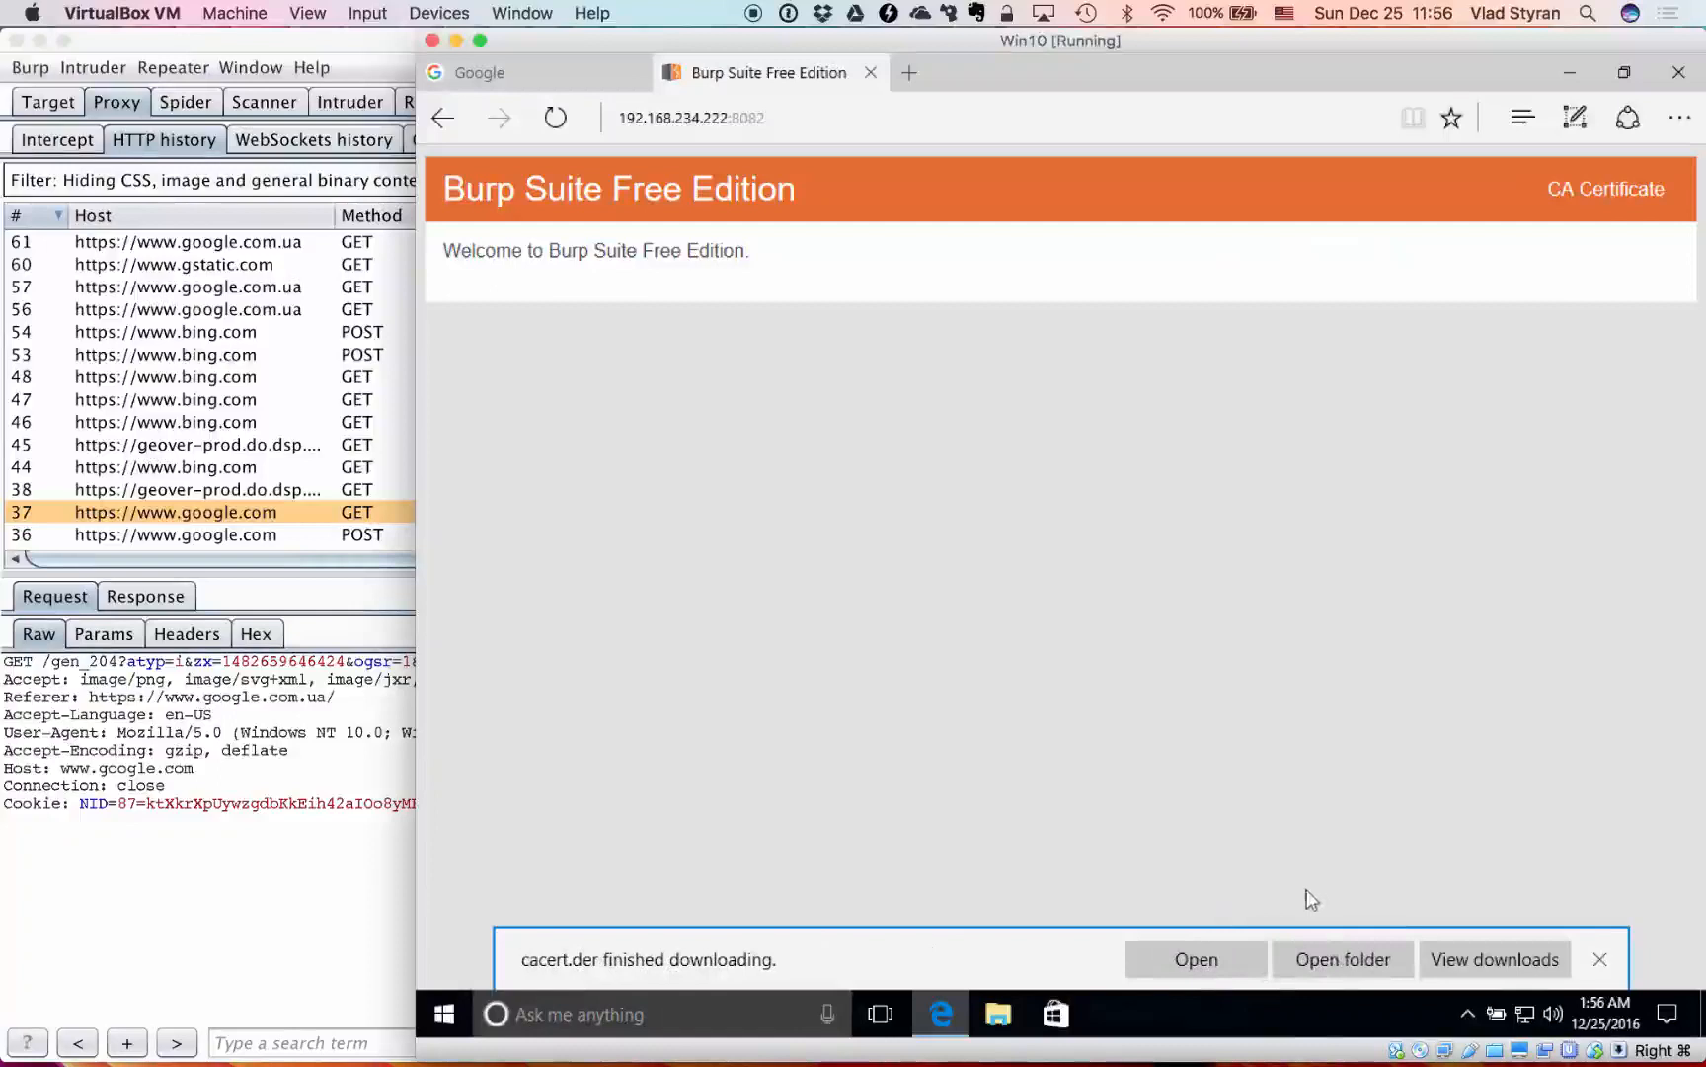
# - Open the newest downloaded cacert.der from Edge's download list, accepting the file security warning
pyautogui.click(1511, 963)
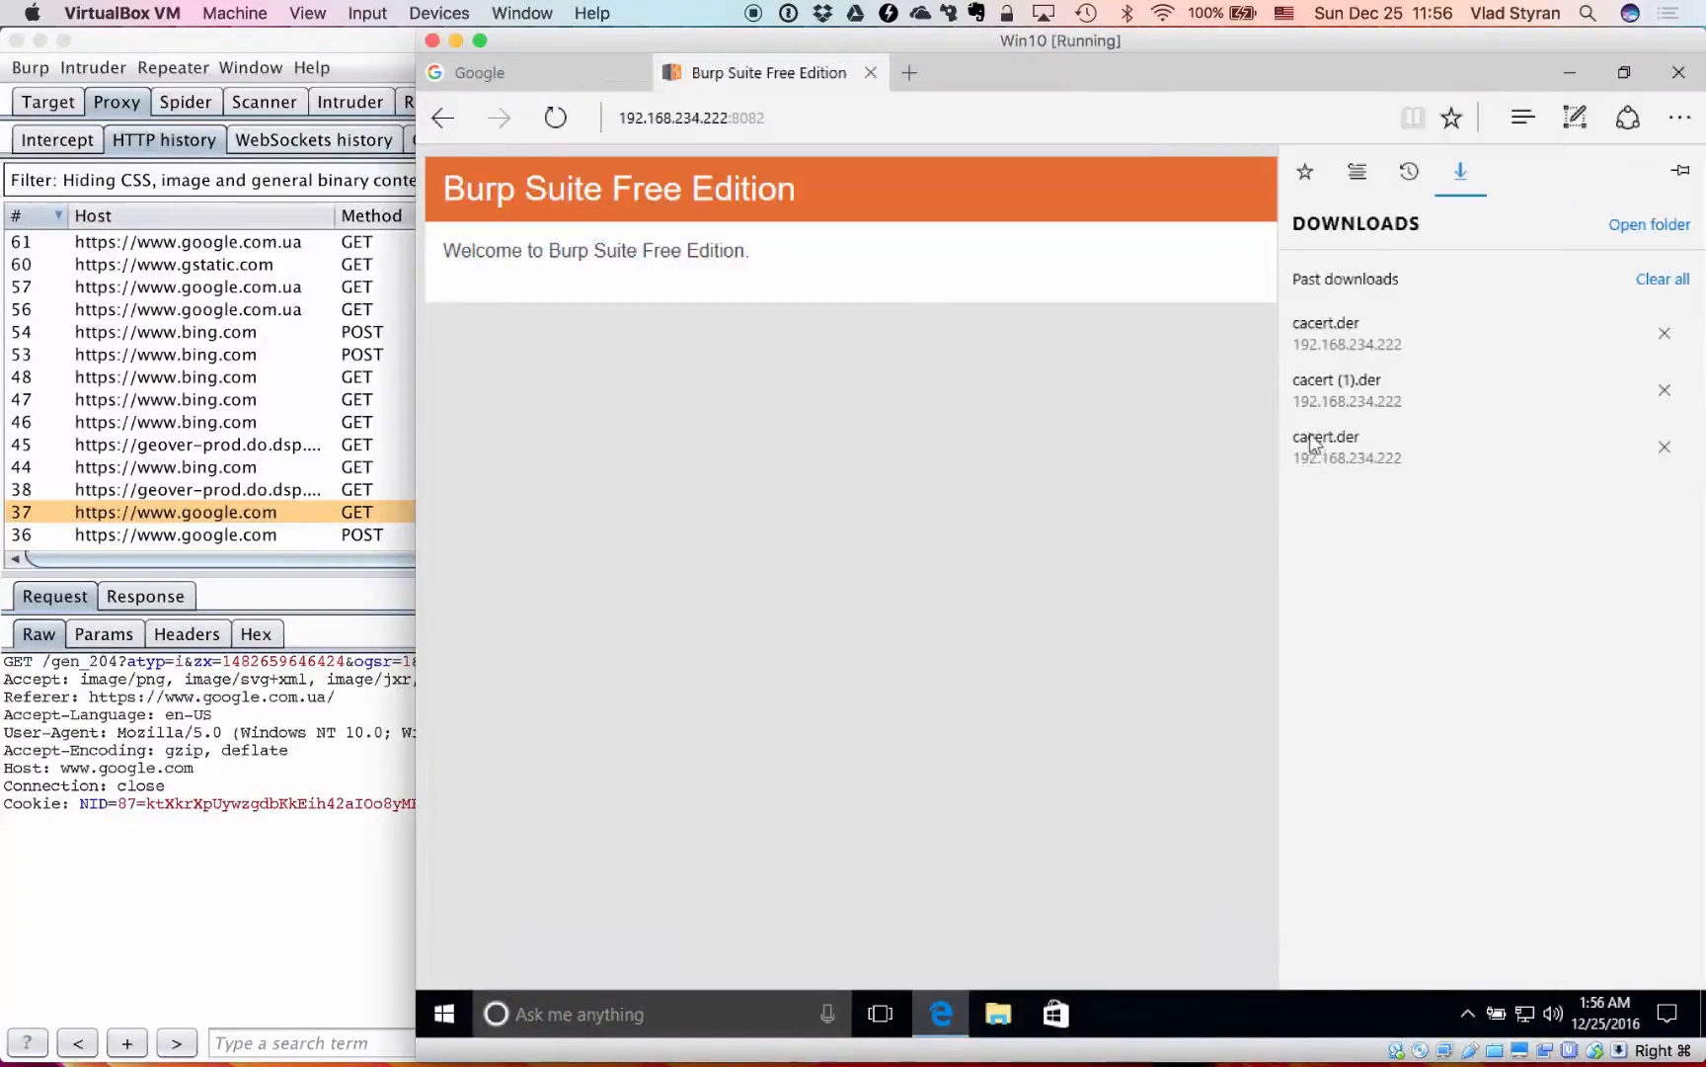
pyautogui.click(1365, 330)
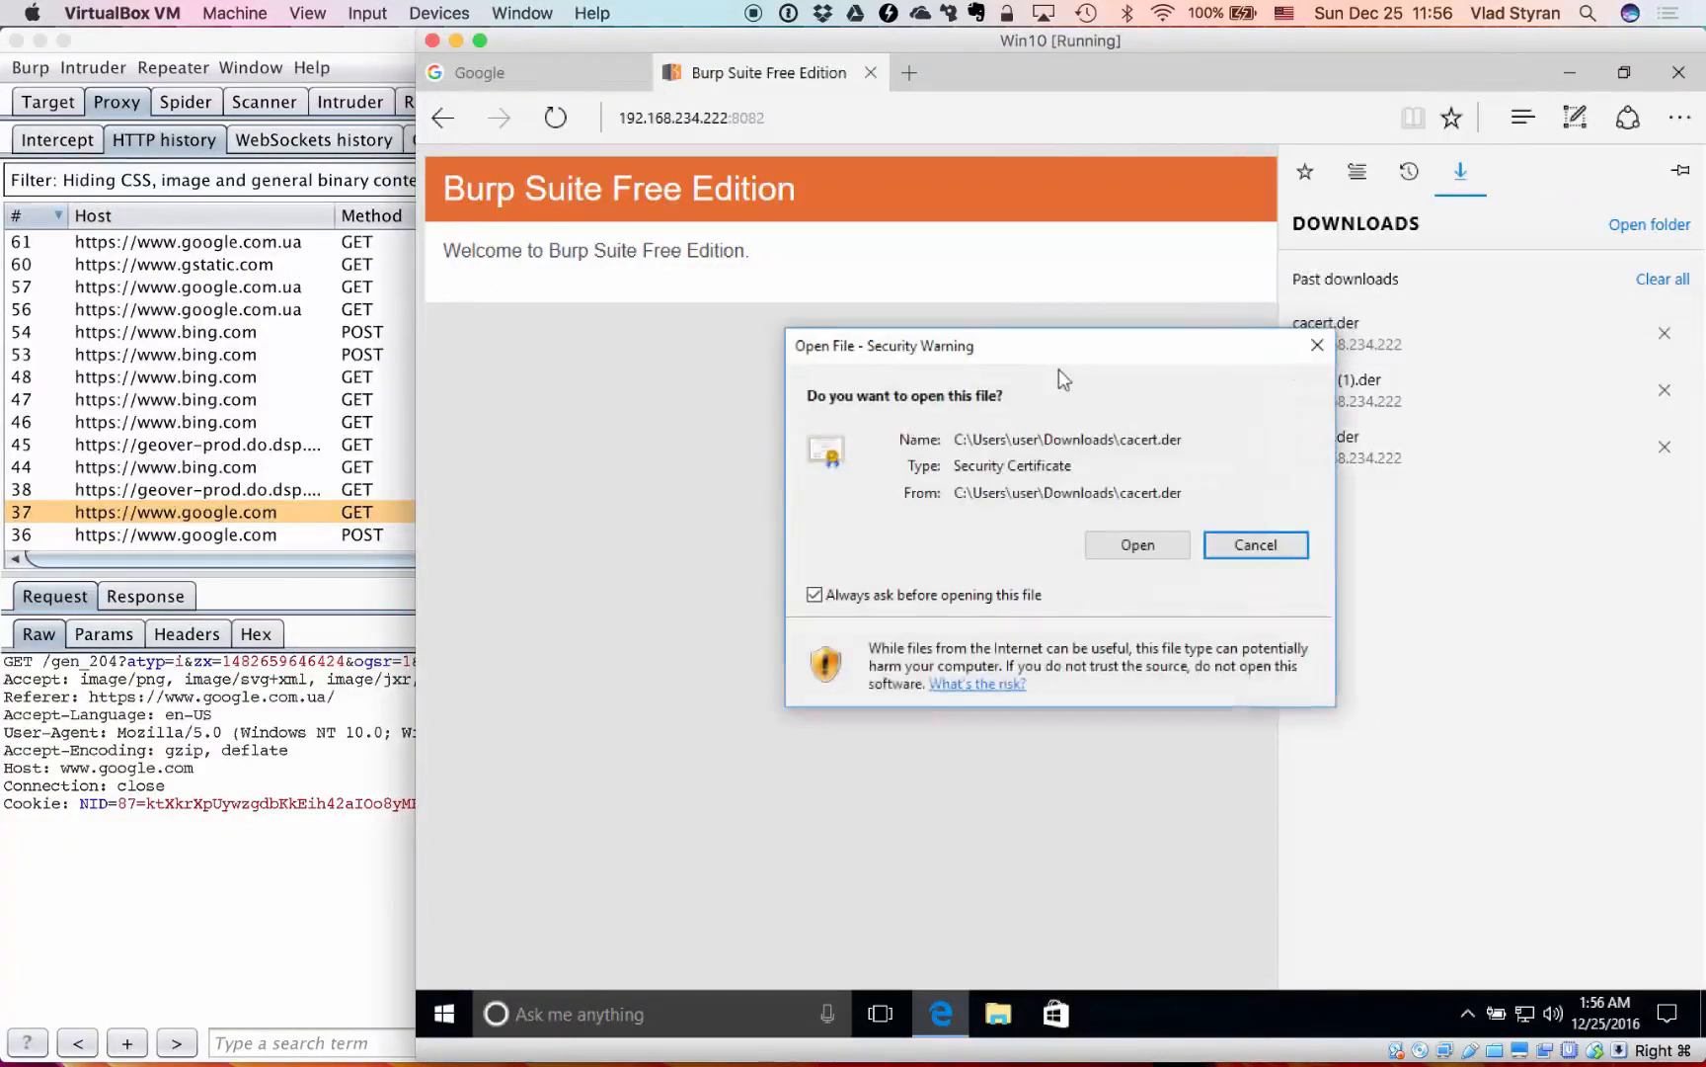
pyautogui.click(1132, 544)
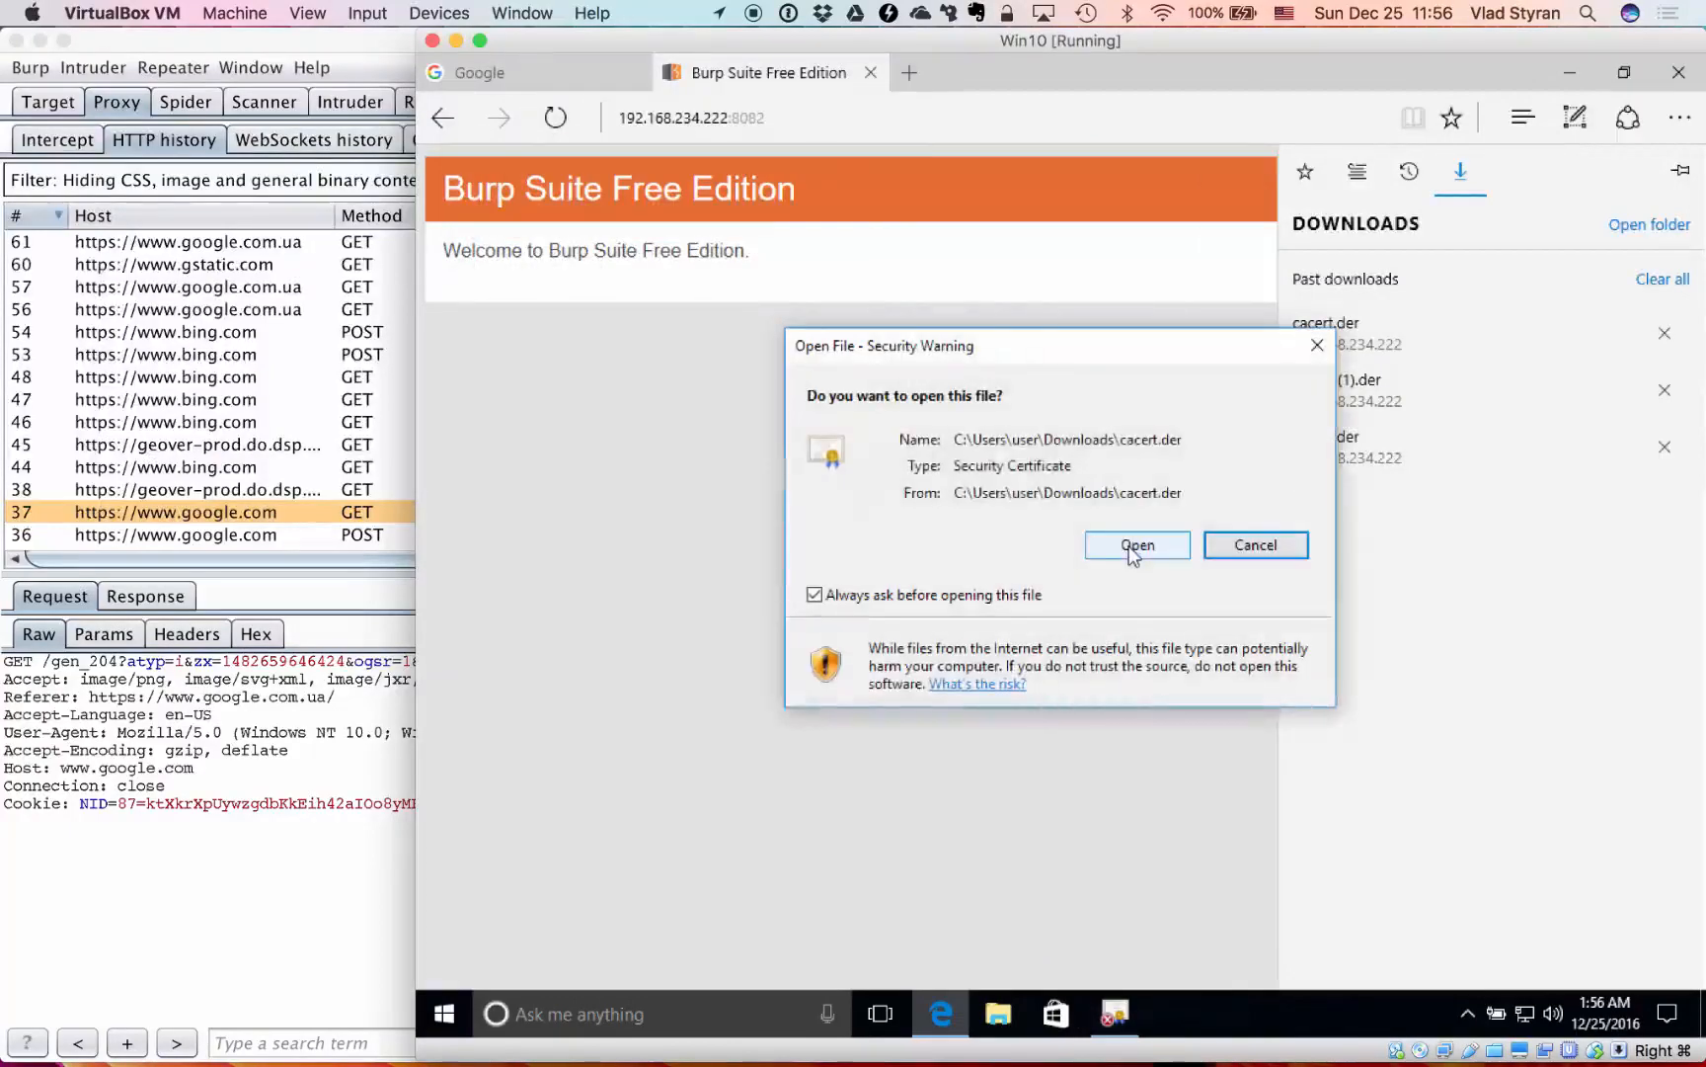
pyautogui.click(1133, 545)
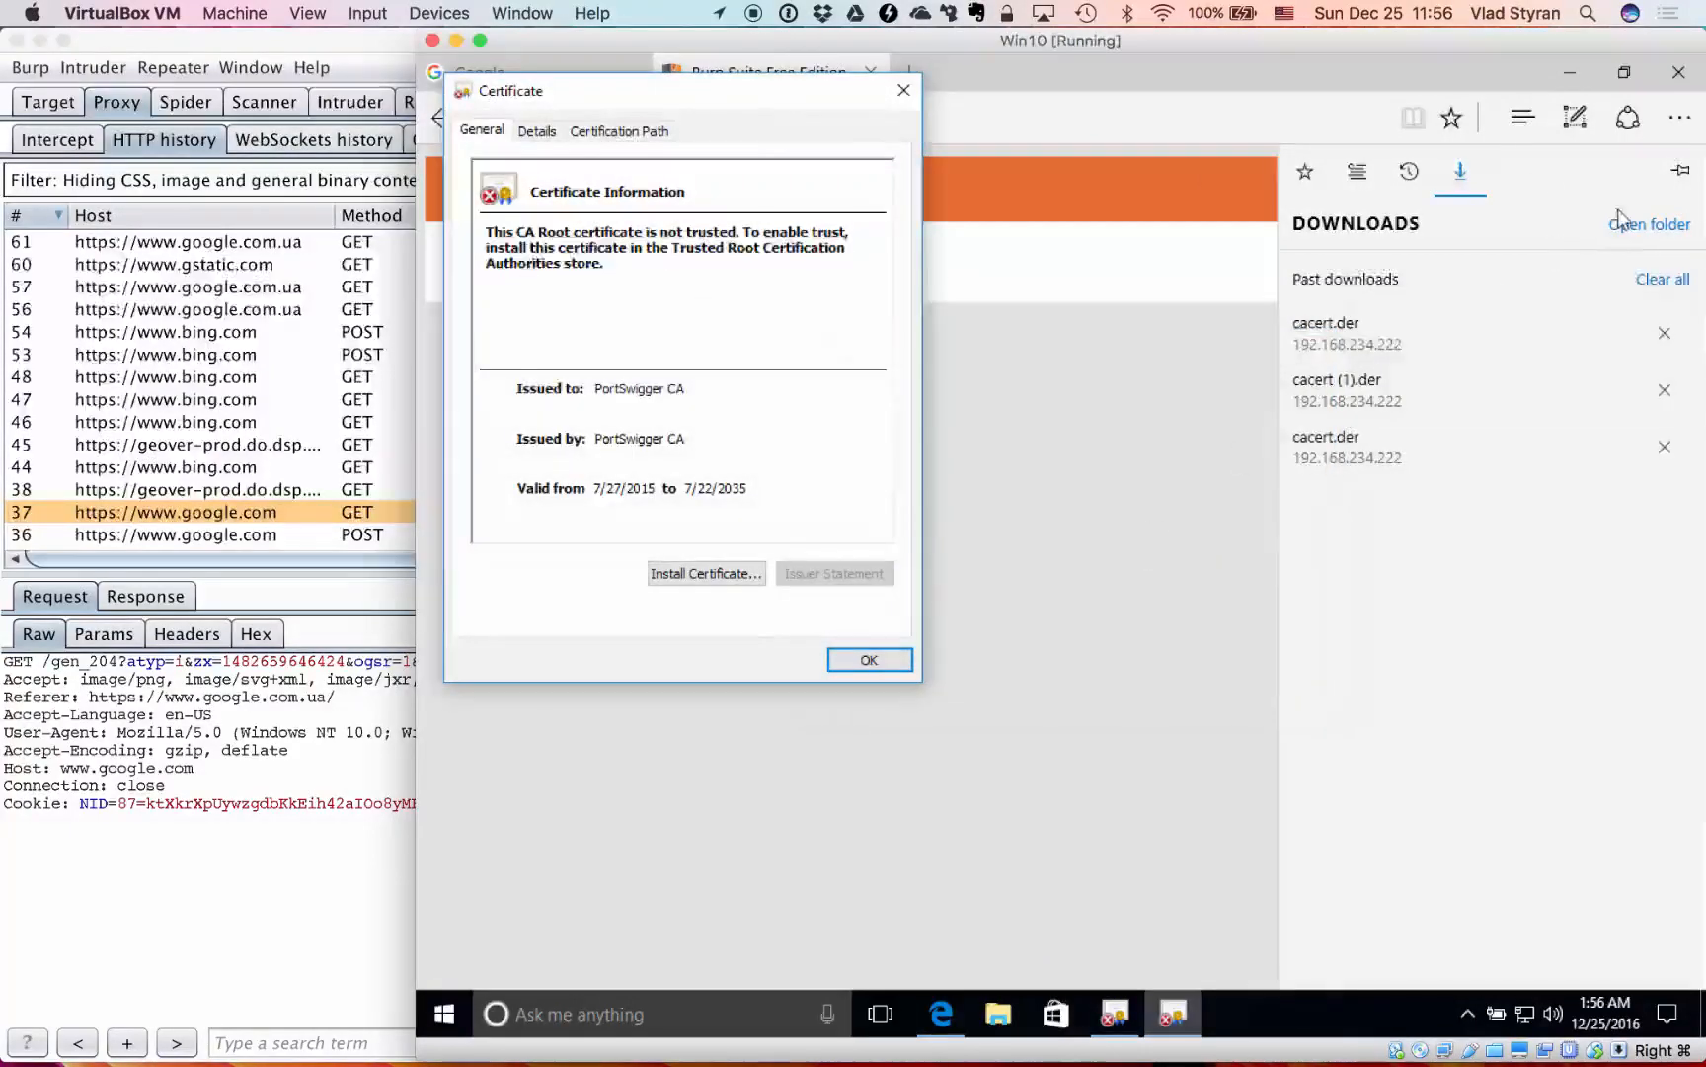
# - Start installing the PortSwigger CA certificate for the Local Machine store location and allow the Windows host process to make changes
pyautogui.click(713, 579)
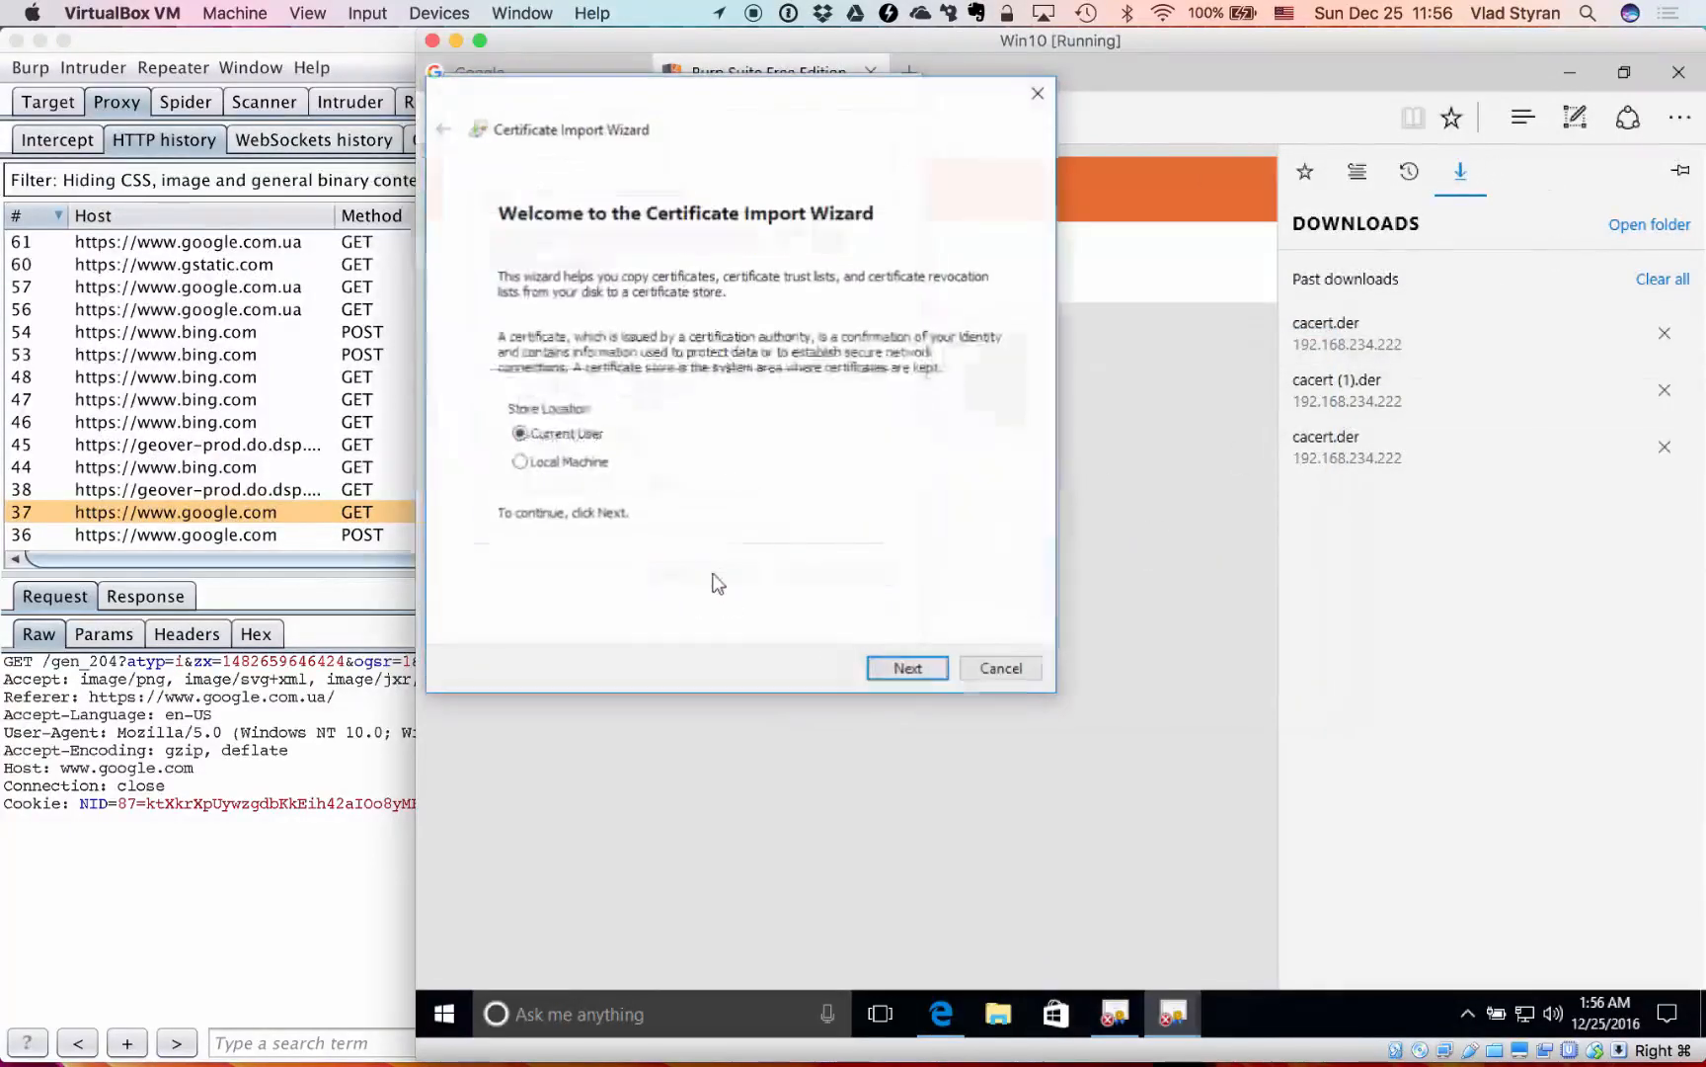
pyautogui.click(569, 464)
pyautogui.click(886, 672)
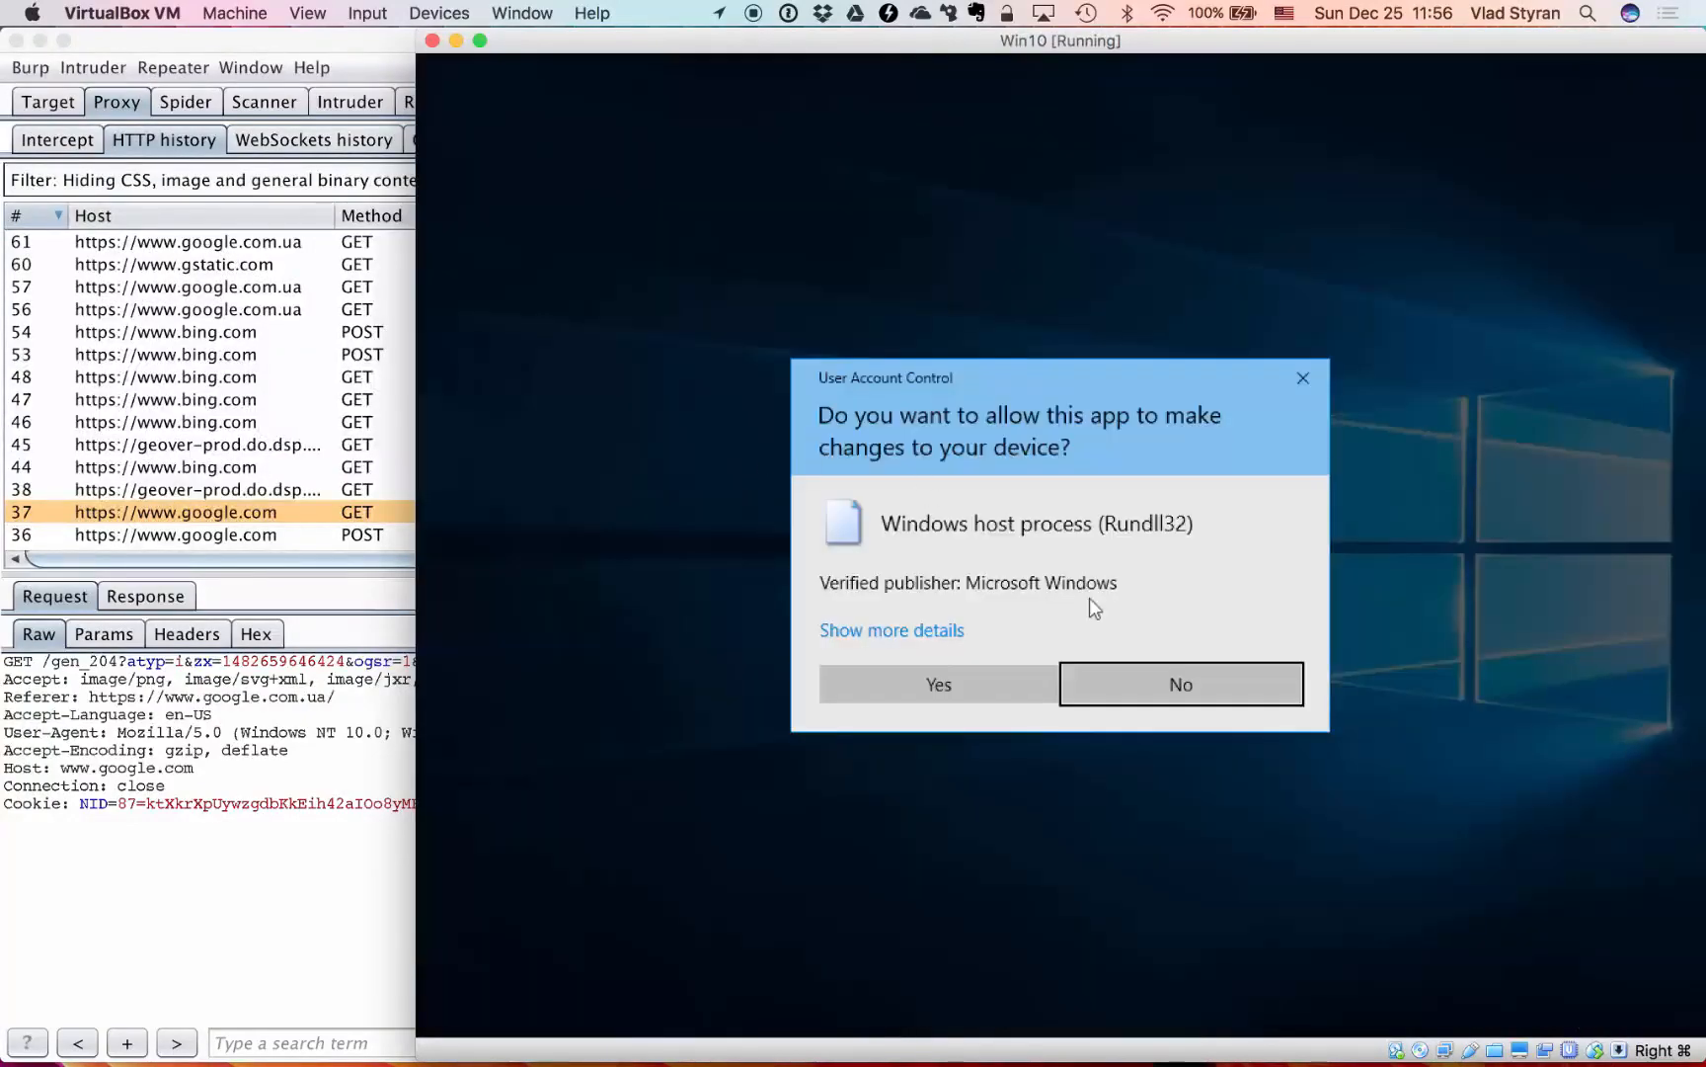
pyautogui.click(996, 679)
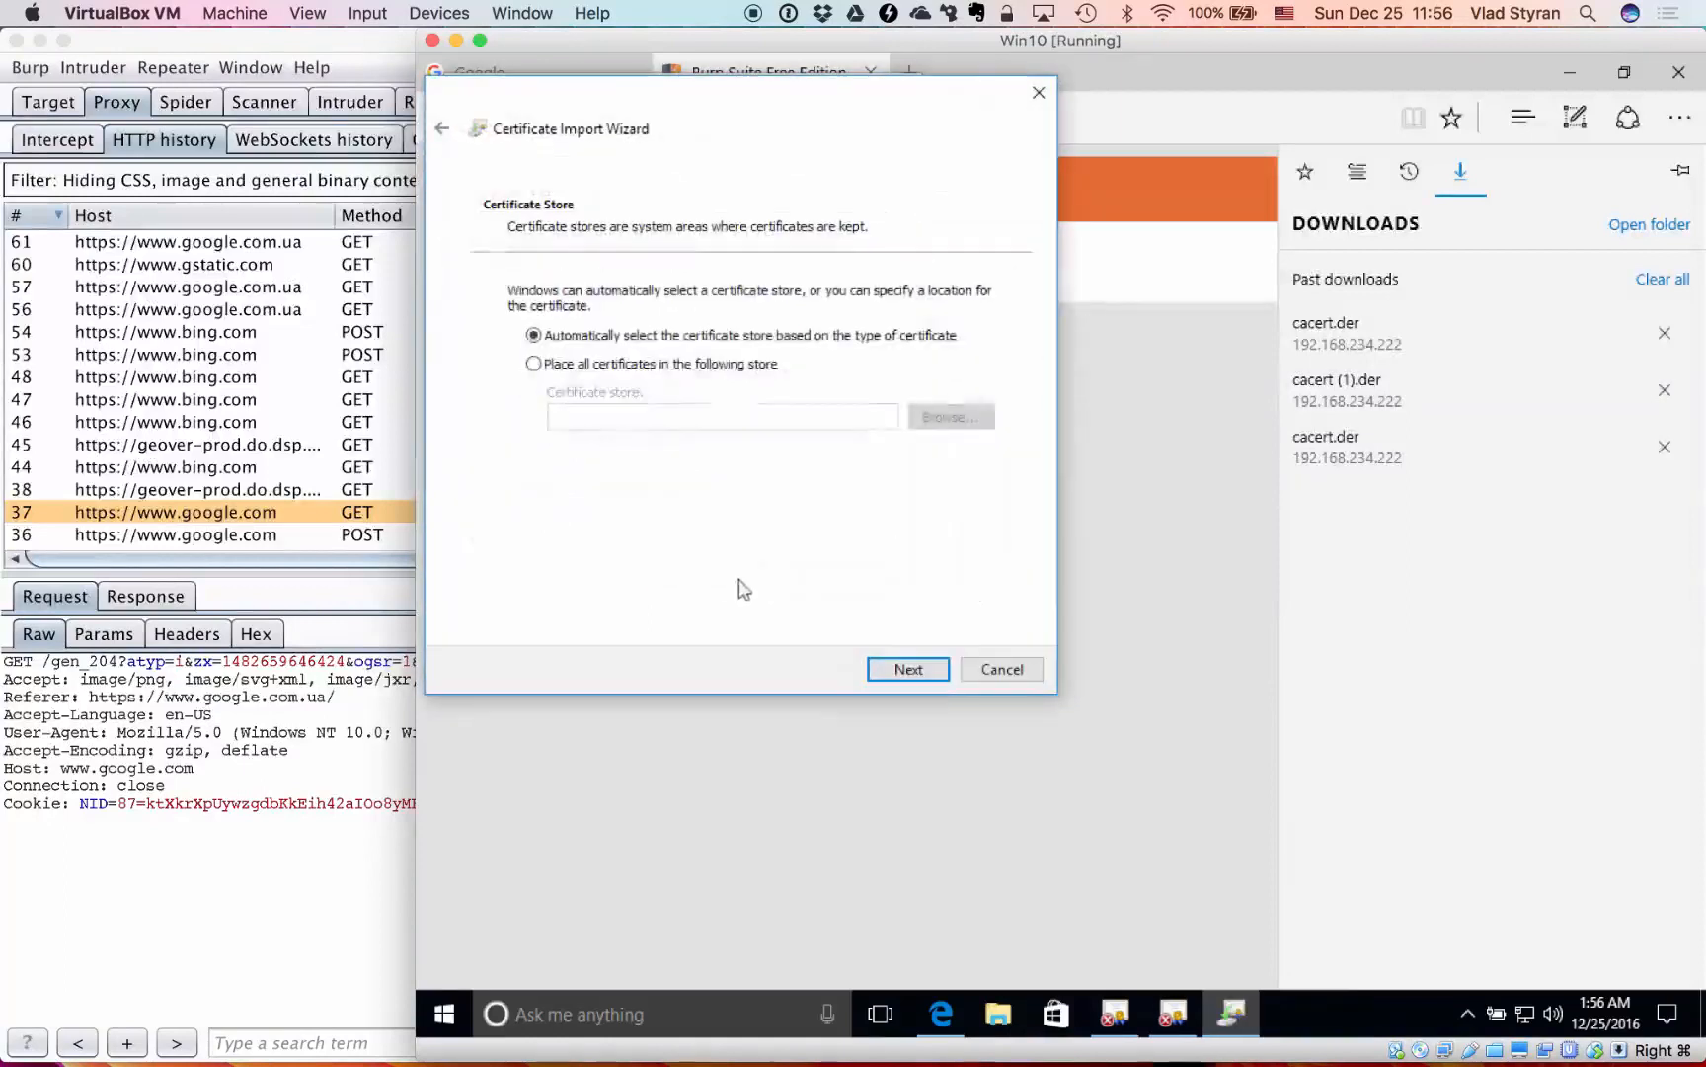
# - Import the certificate into the Trusted Root Certification Authorities store, finish the wizard, and close the certificate window
pyautogui.click(685, 364)
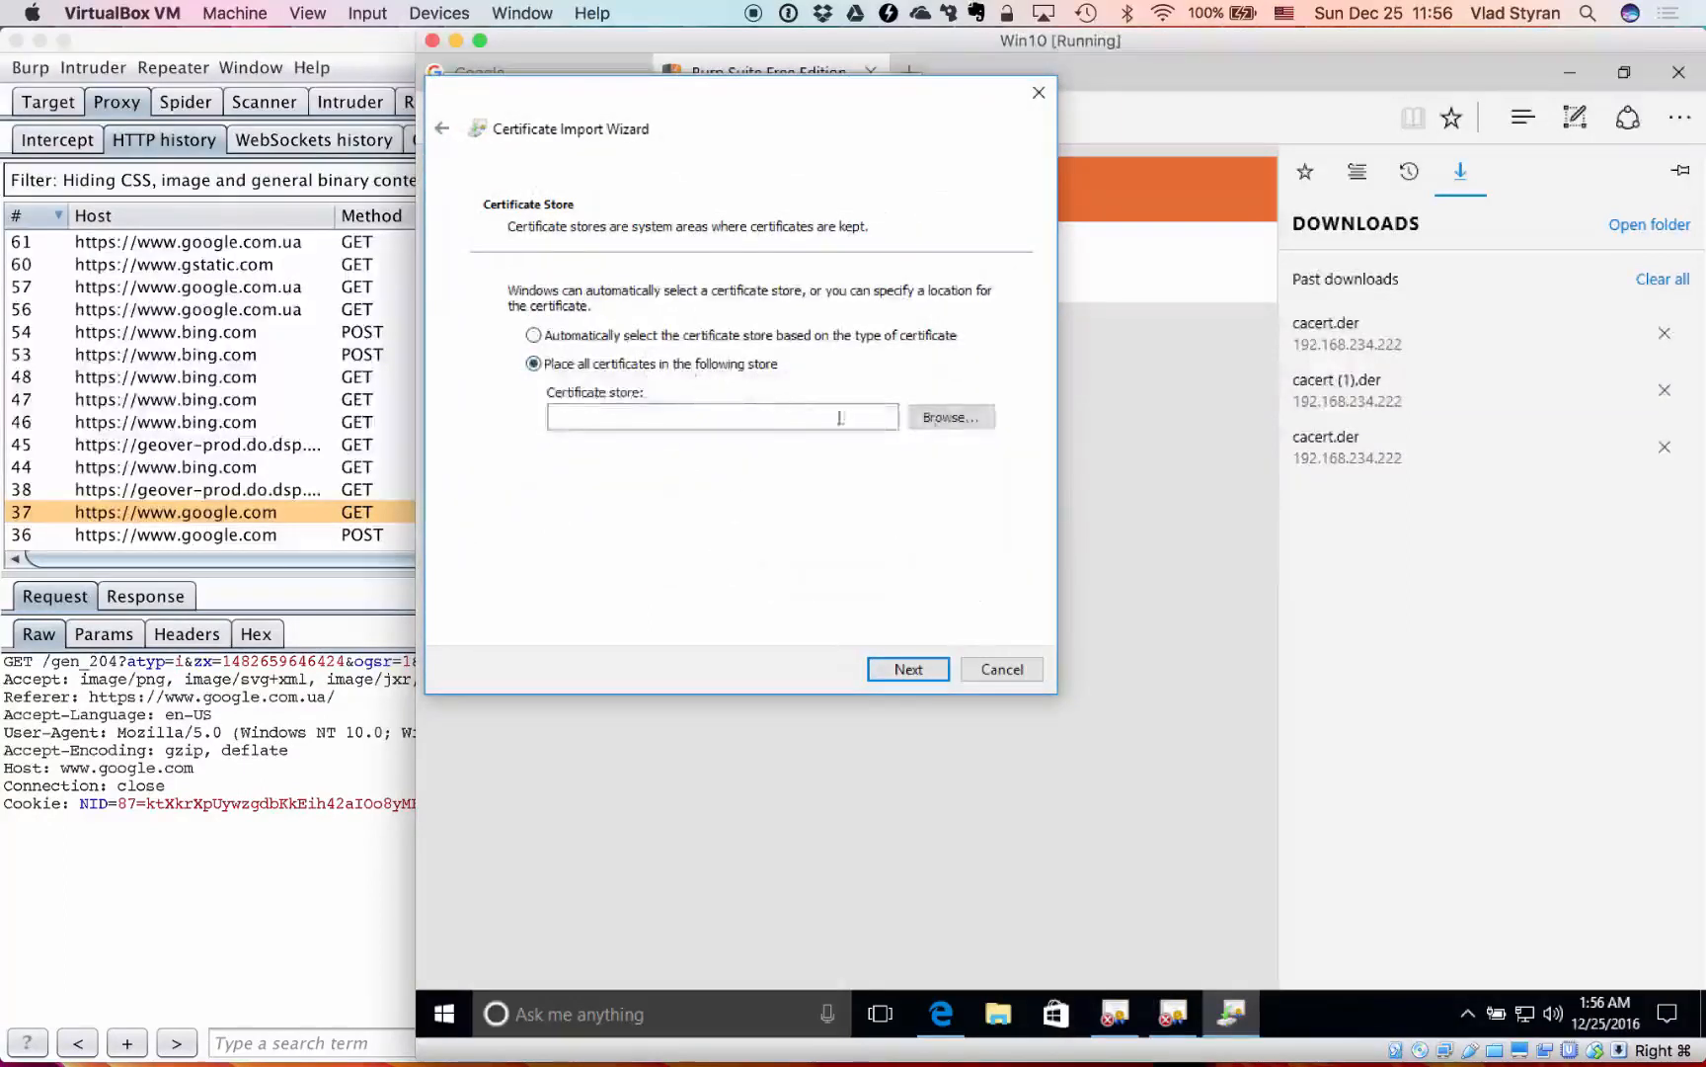
pyautogui.click(933, 419)
pyautogui.click(628, 240)
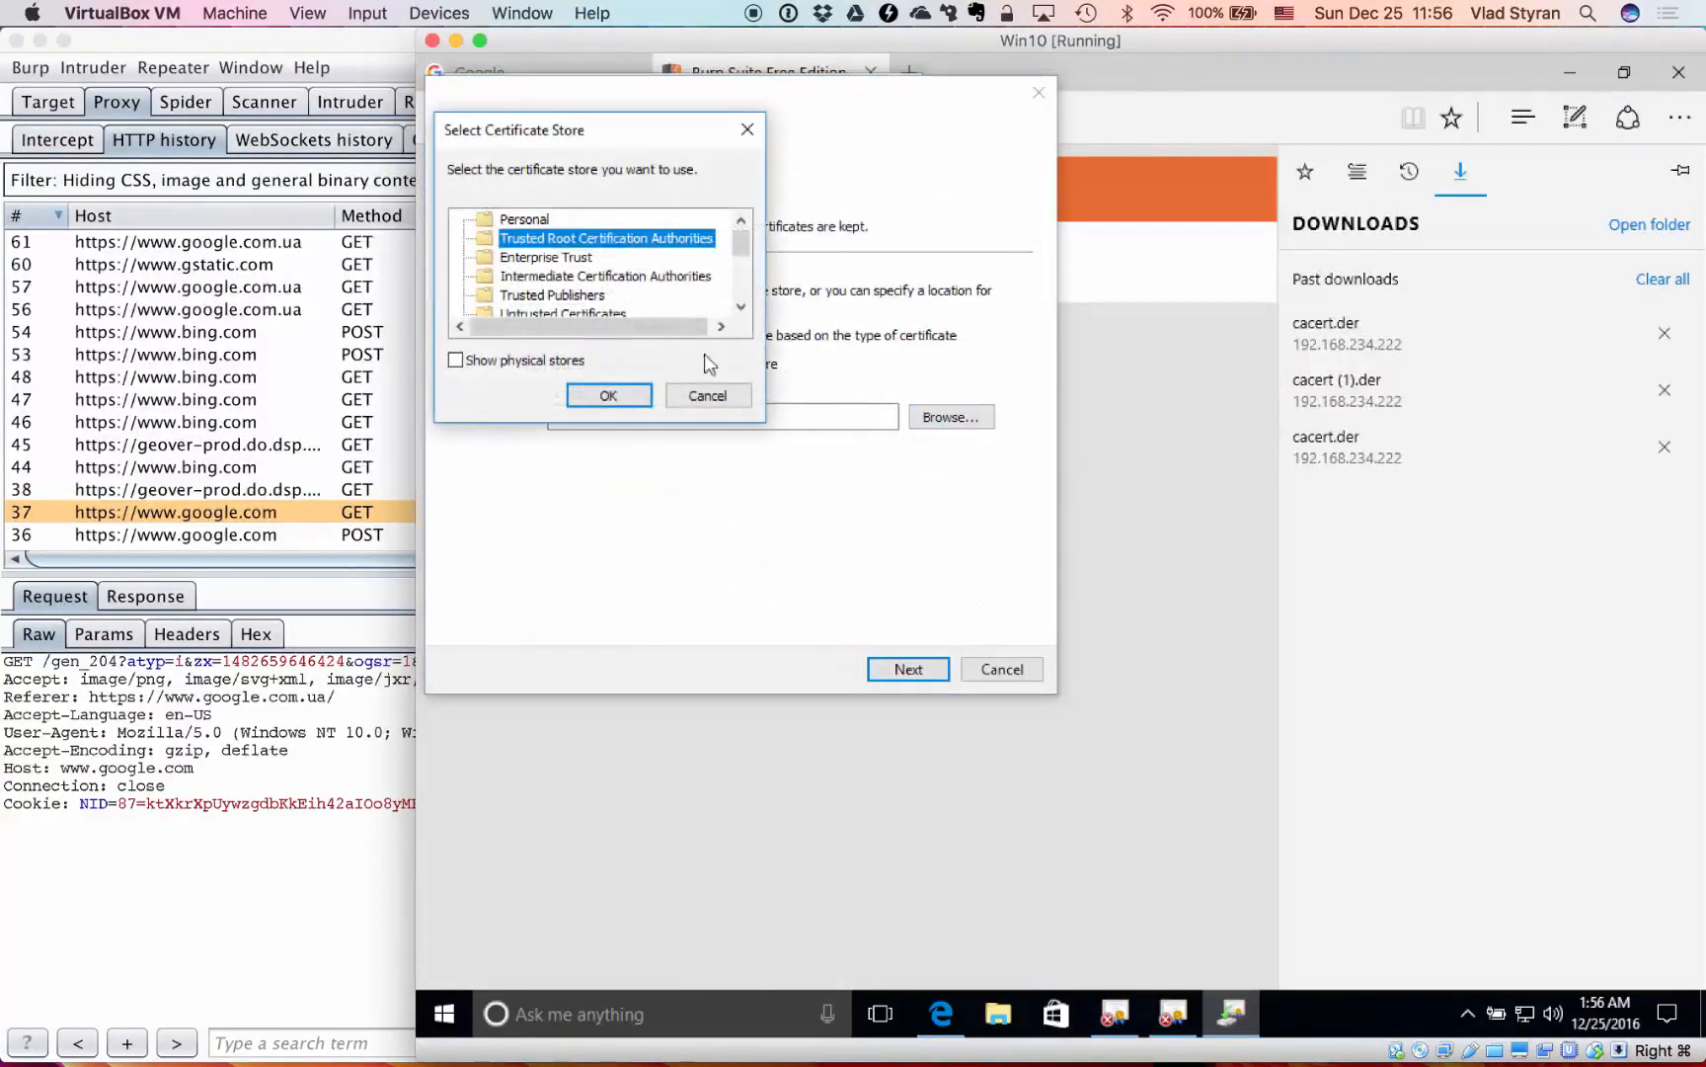
pyautogui.click(608, 395)
pyautogui.click(914, 672)
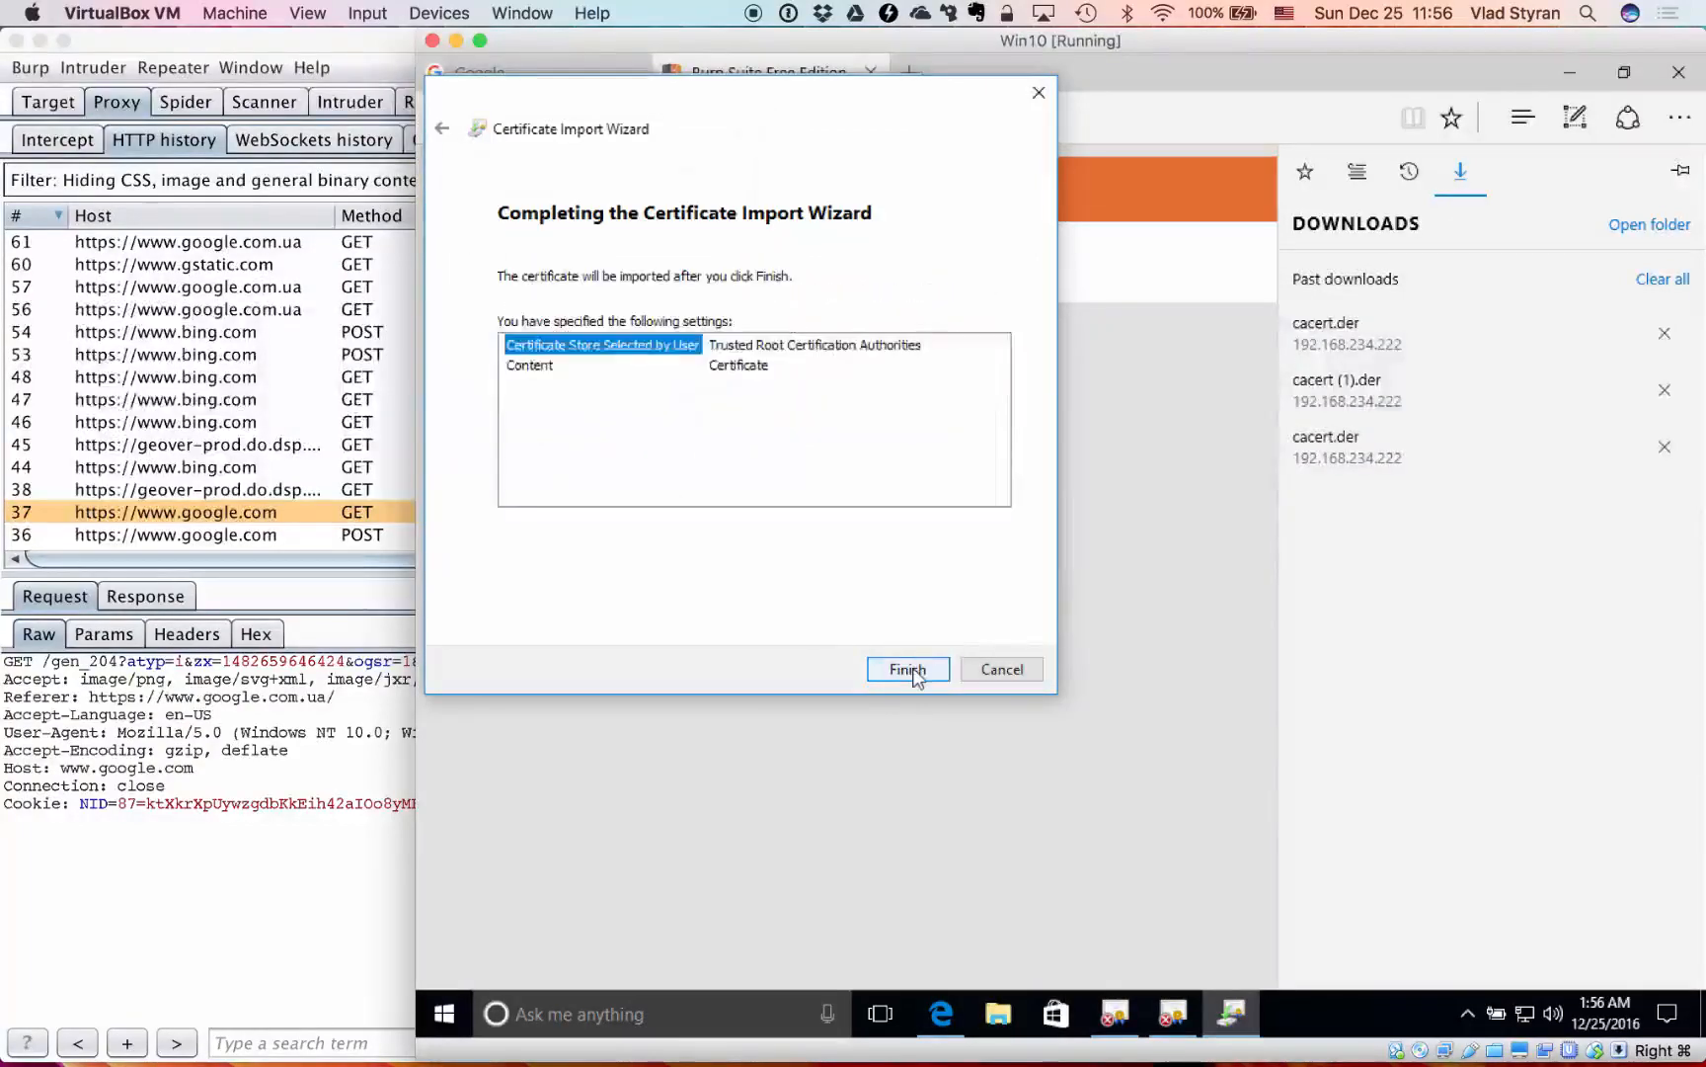
pyautogui.click(908, 669)
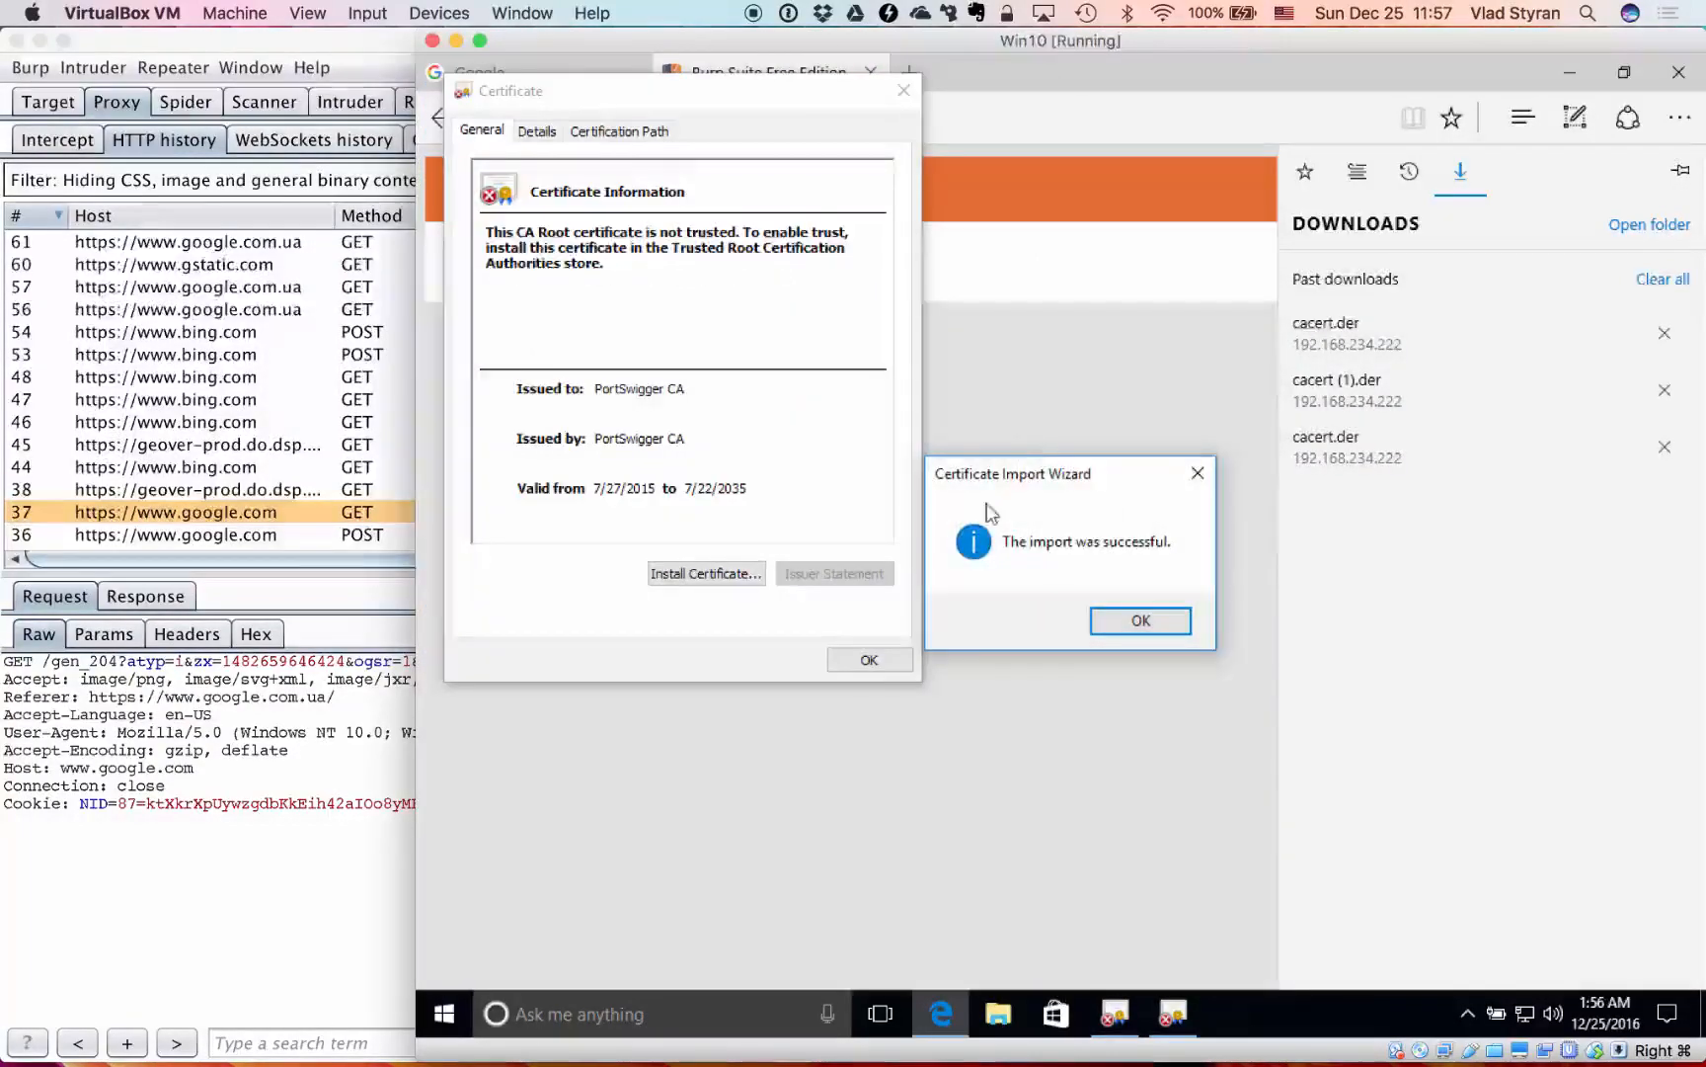
pyautogui.click(871, 660)
pyautogui.click(1126, 618)
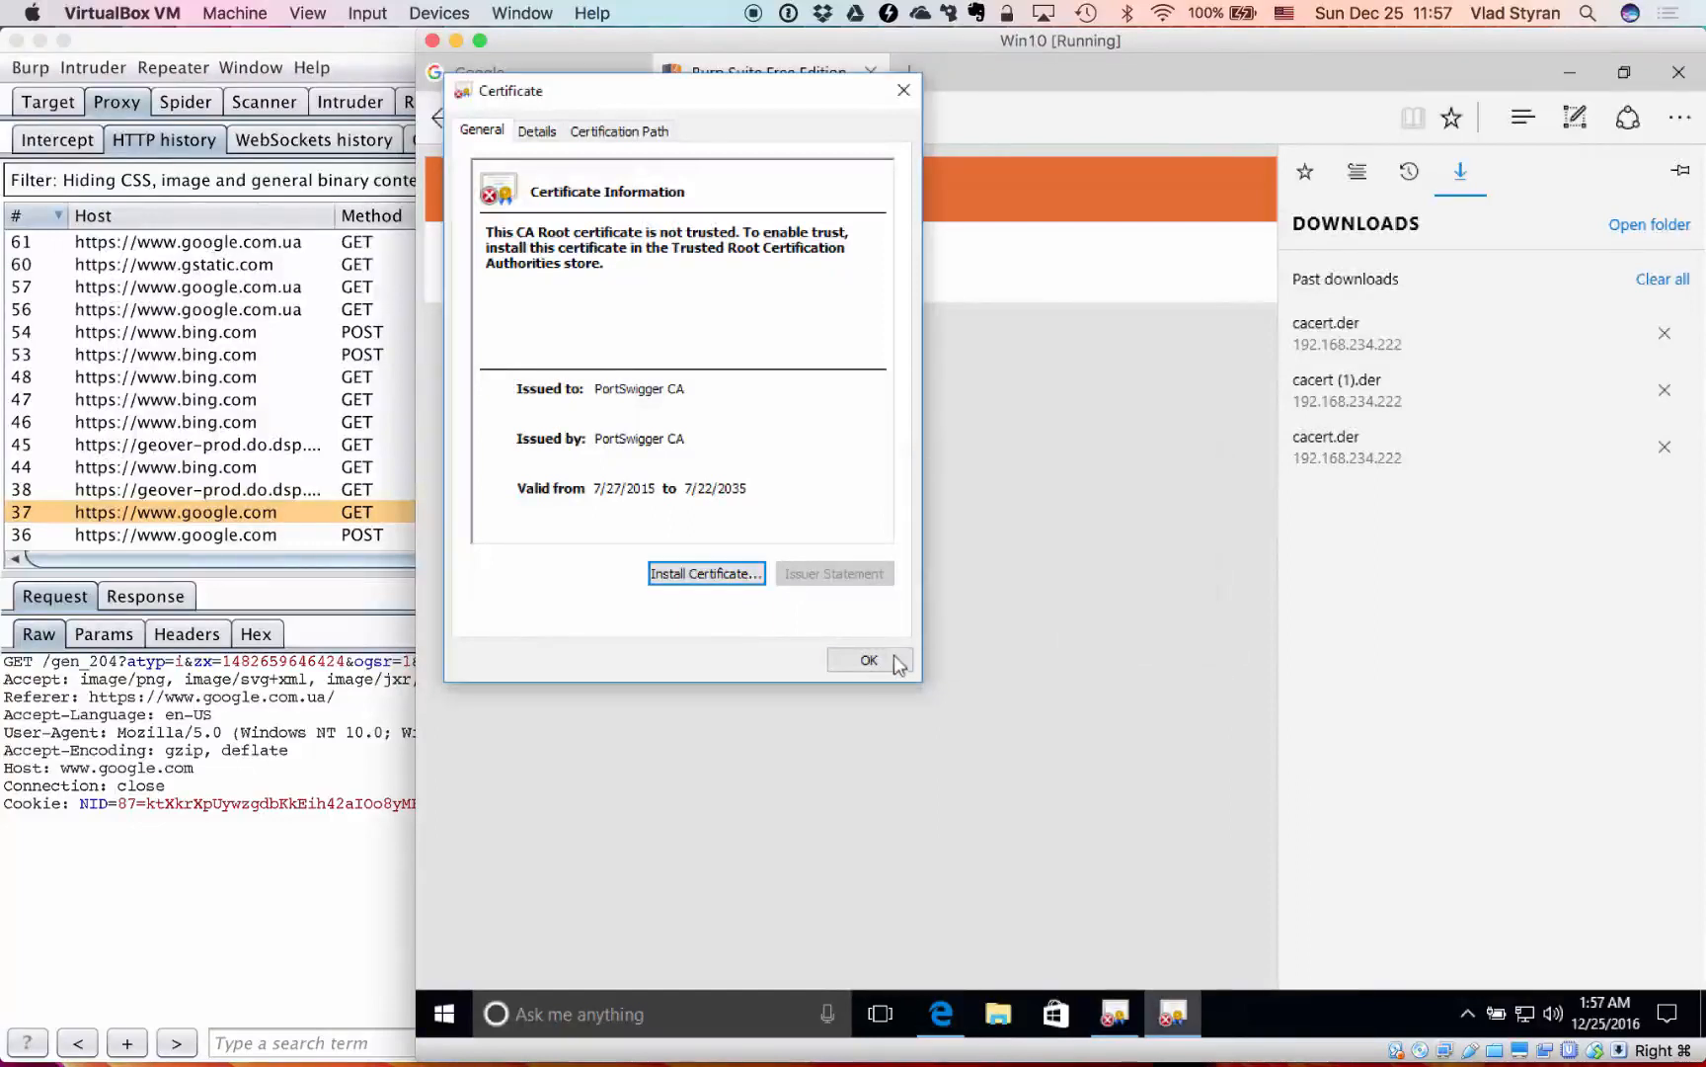
pyautogui.click(869, 660)
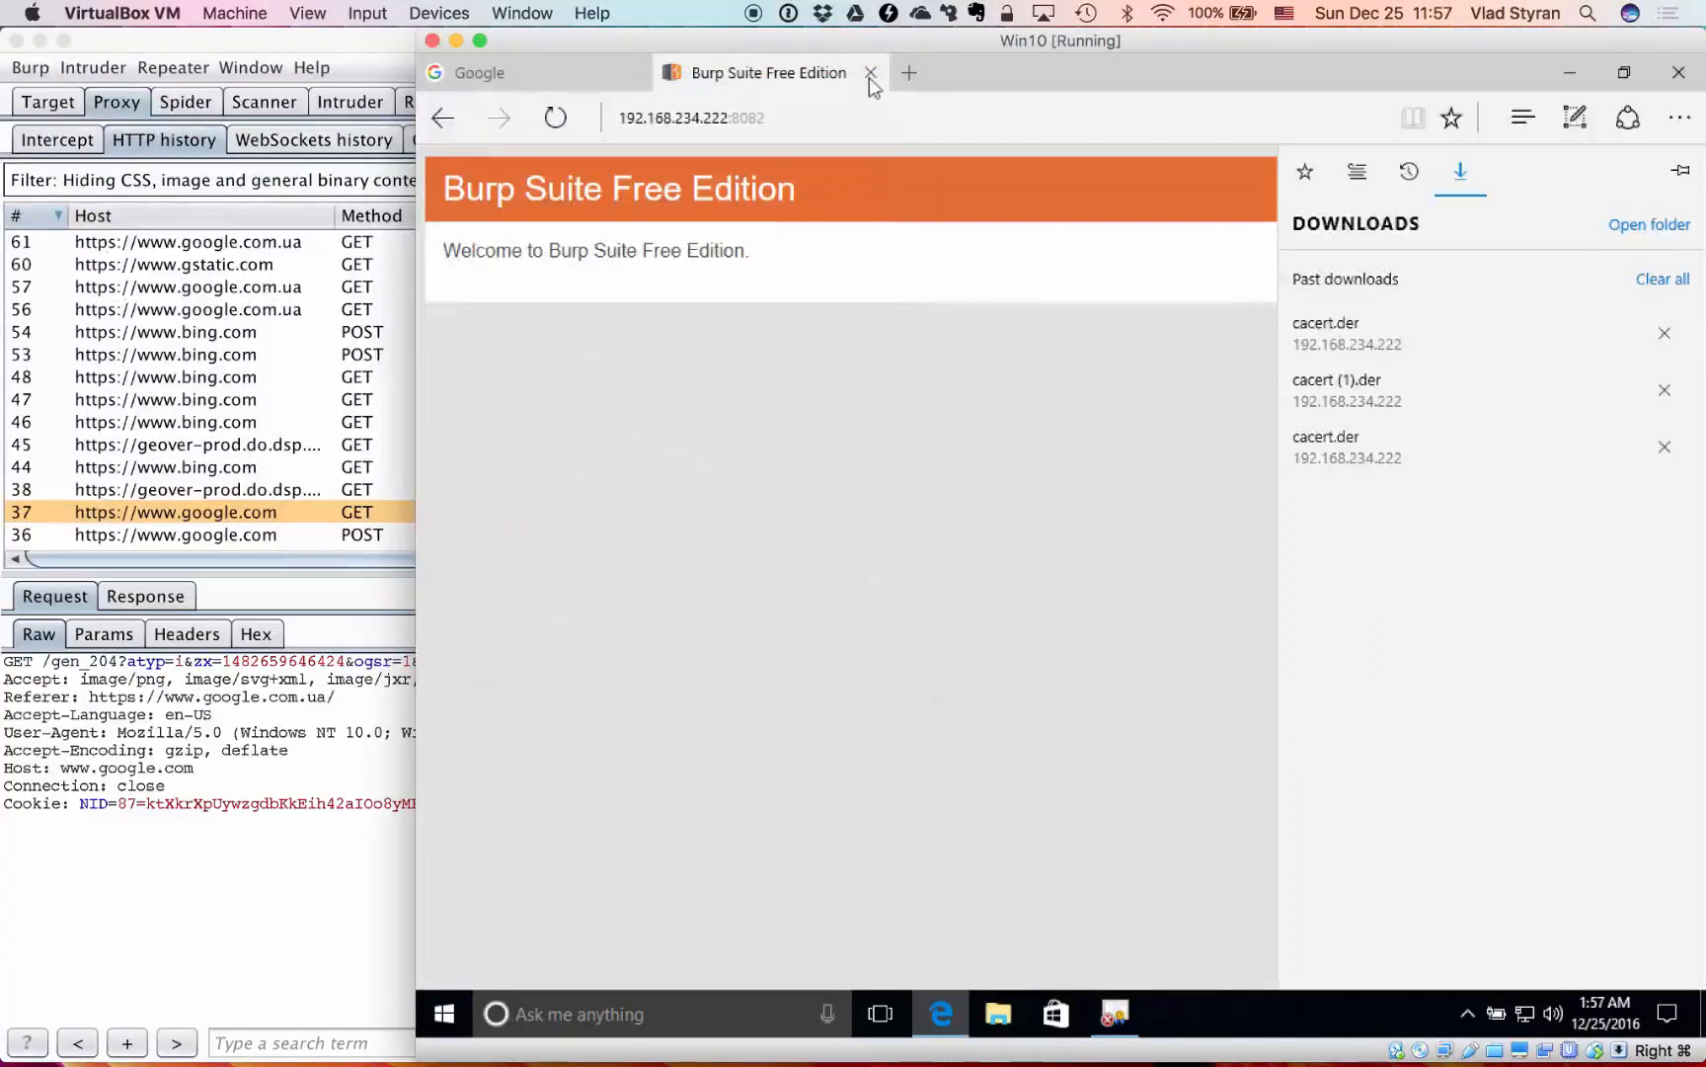
# - Close the Burp Suite tab and reload google.com.ua to recheck its certificate status
pyautogui.click(869, 79)
pyautogui.click(871, 72)
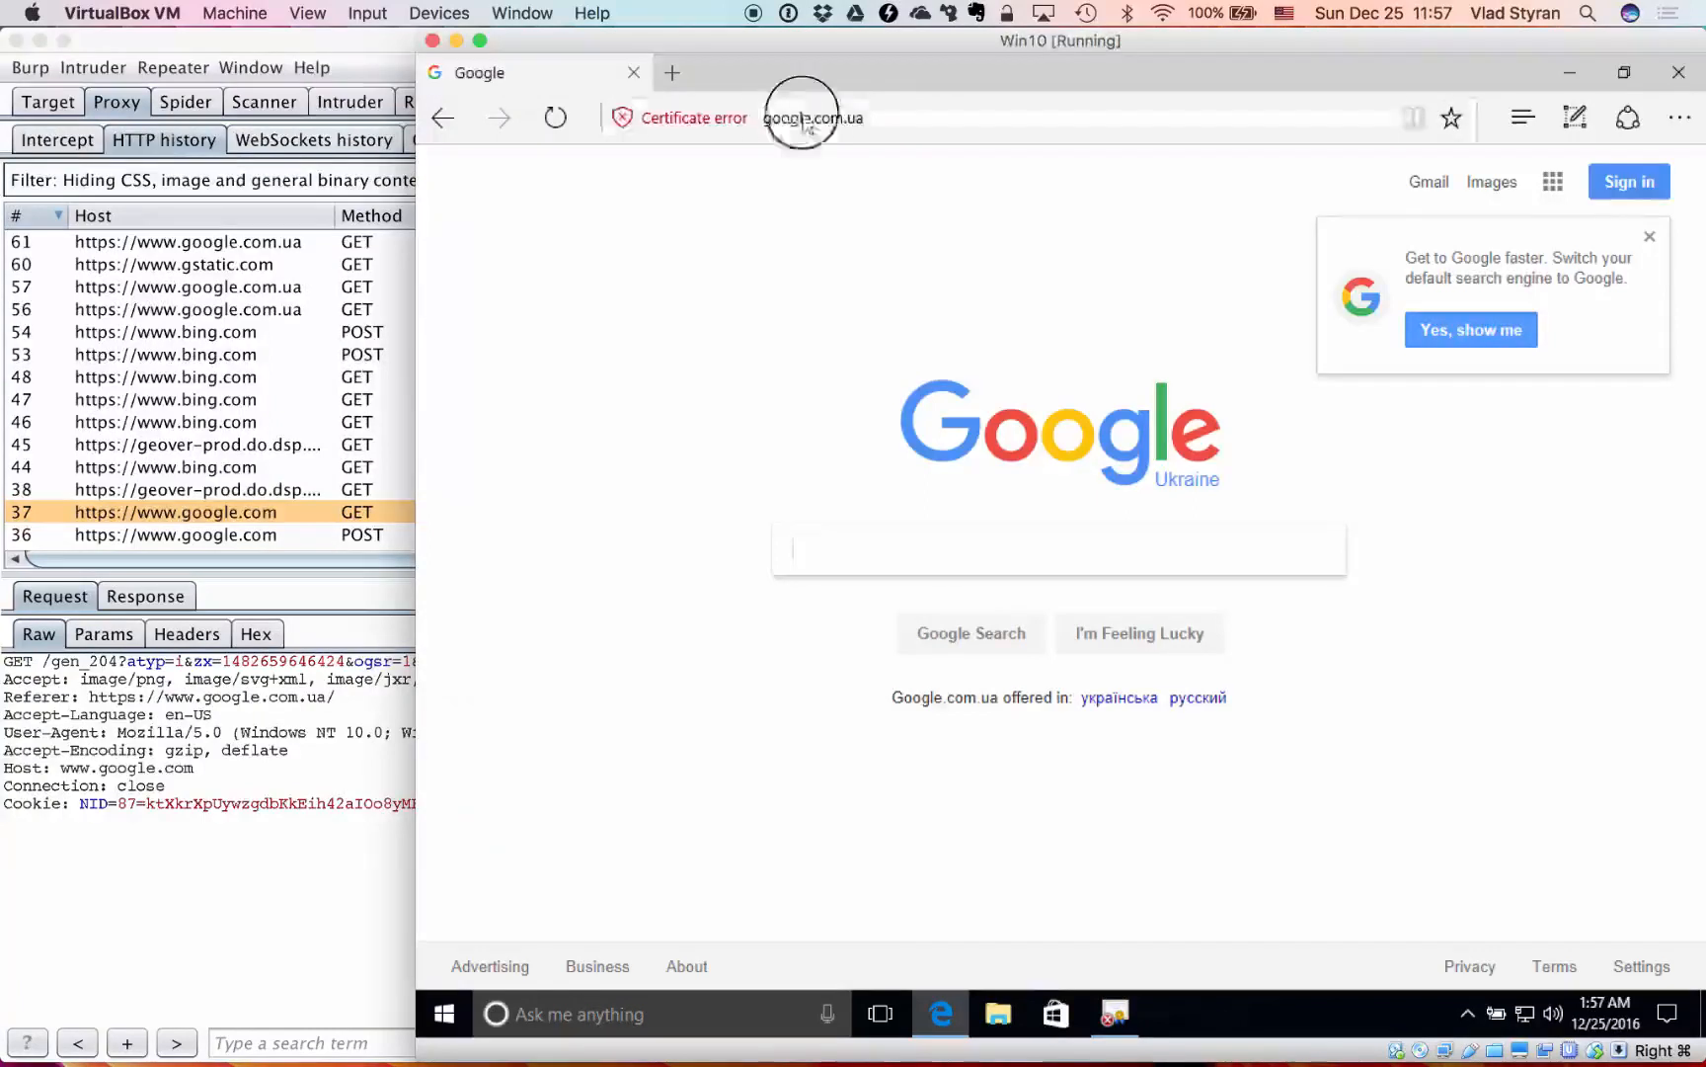
pyautogui.click(926, 119)
pyautogui.press('Return')
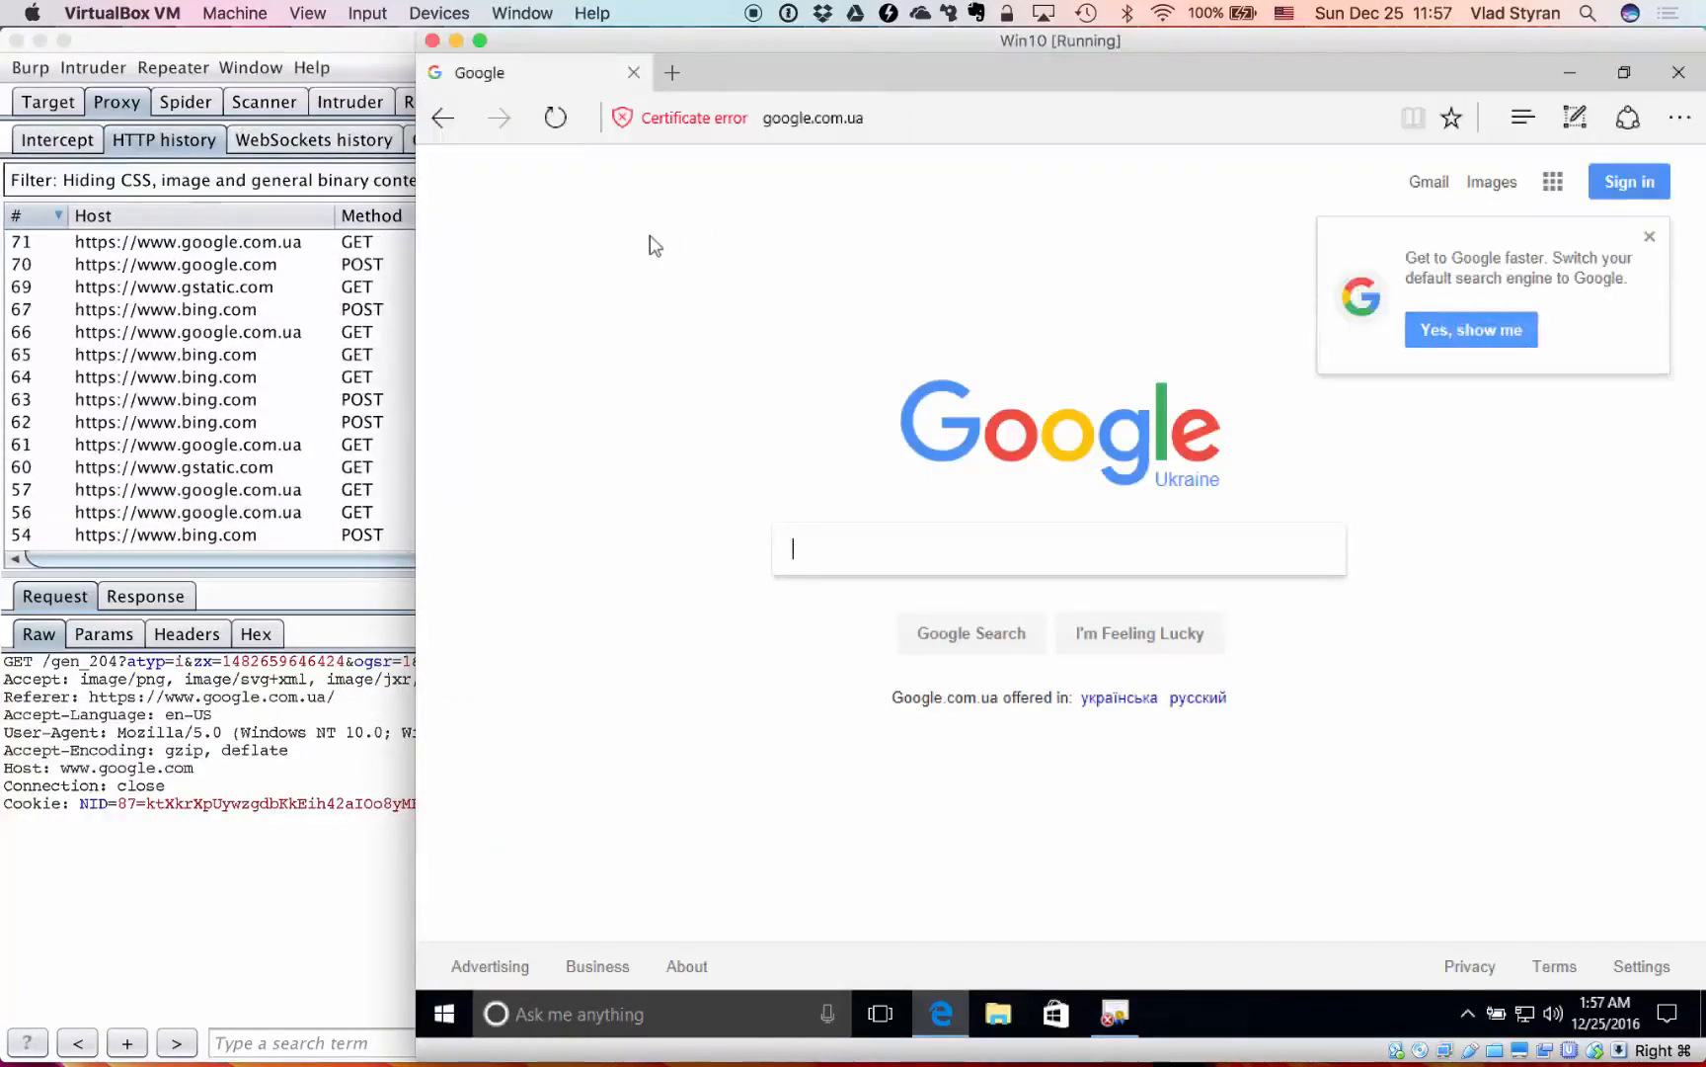
pyautogui.click(555, 119)
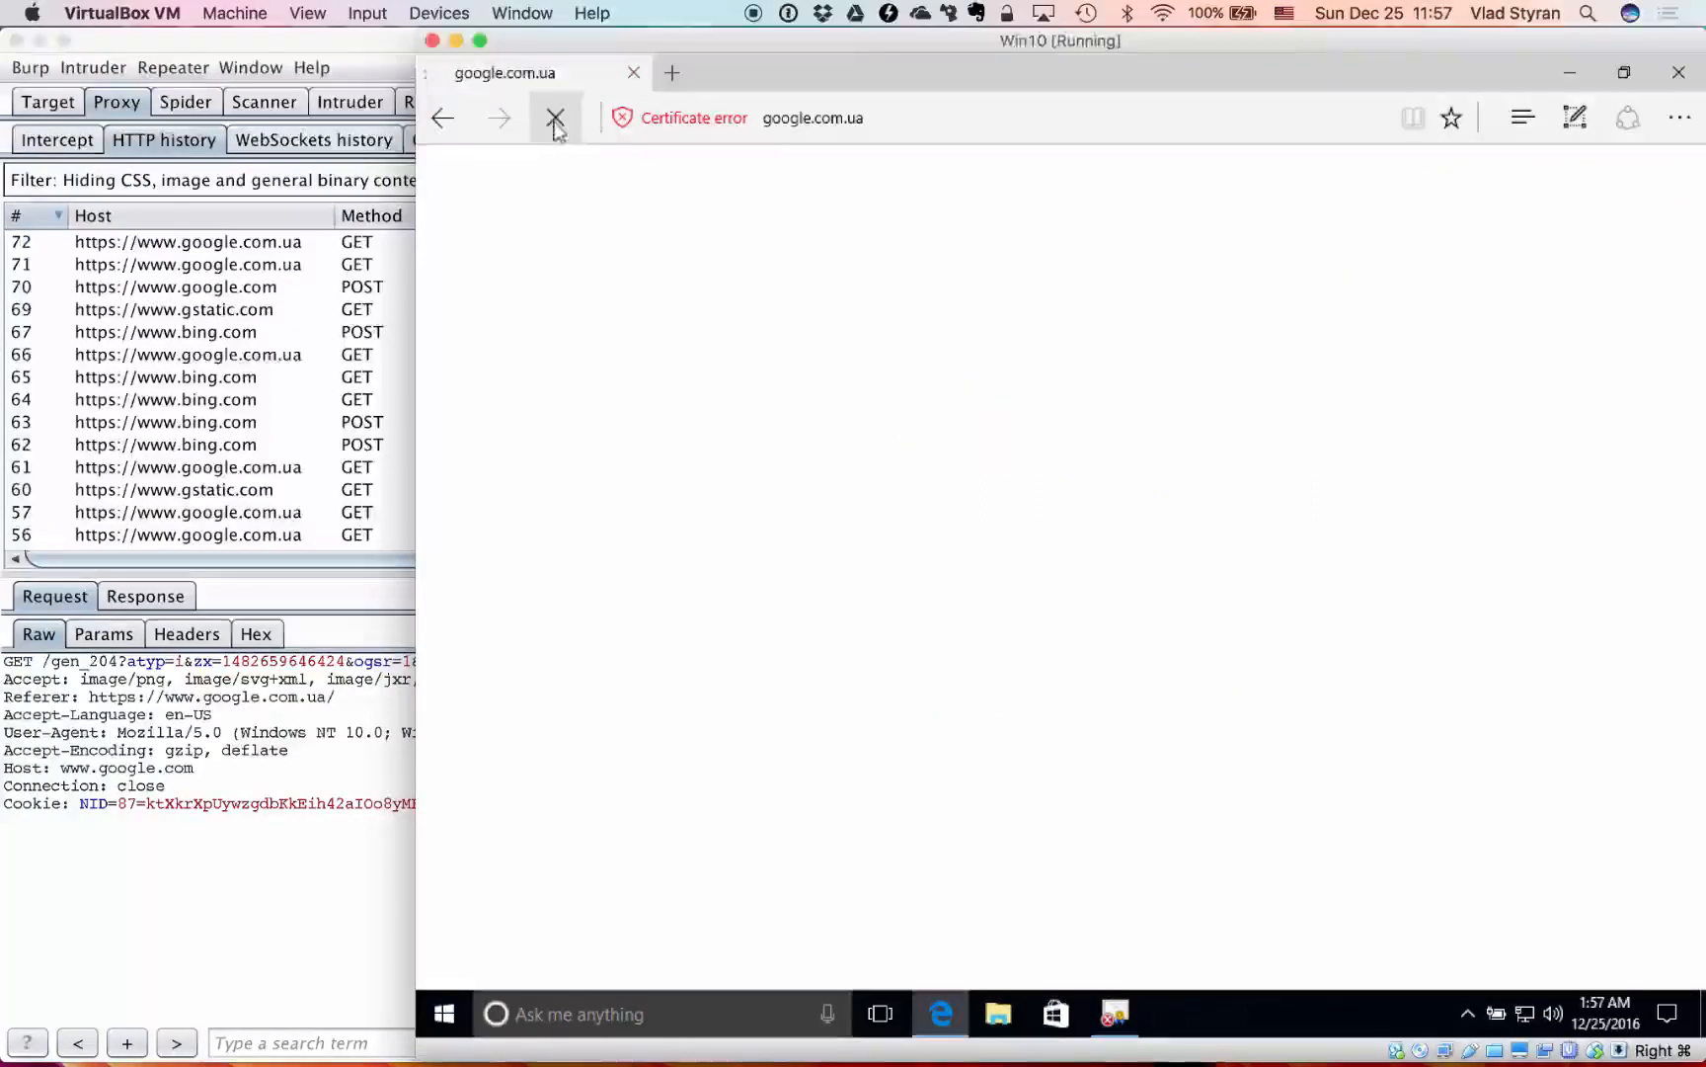
pyautogui.click(672, 118)
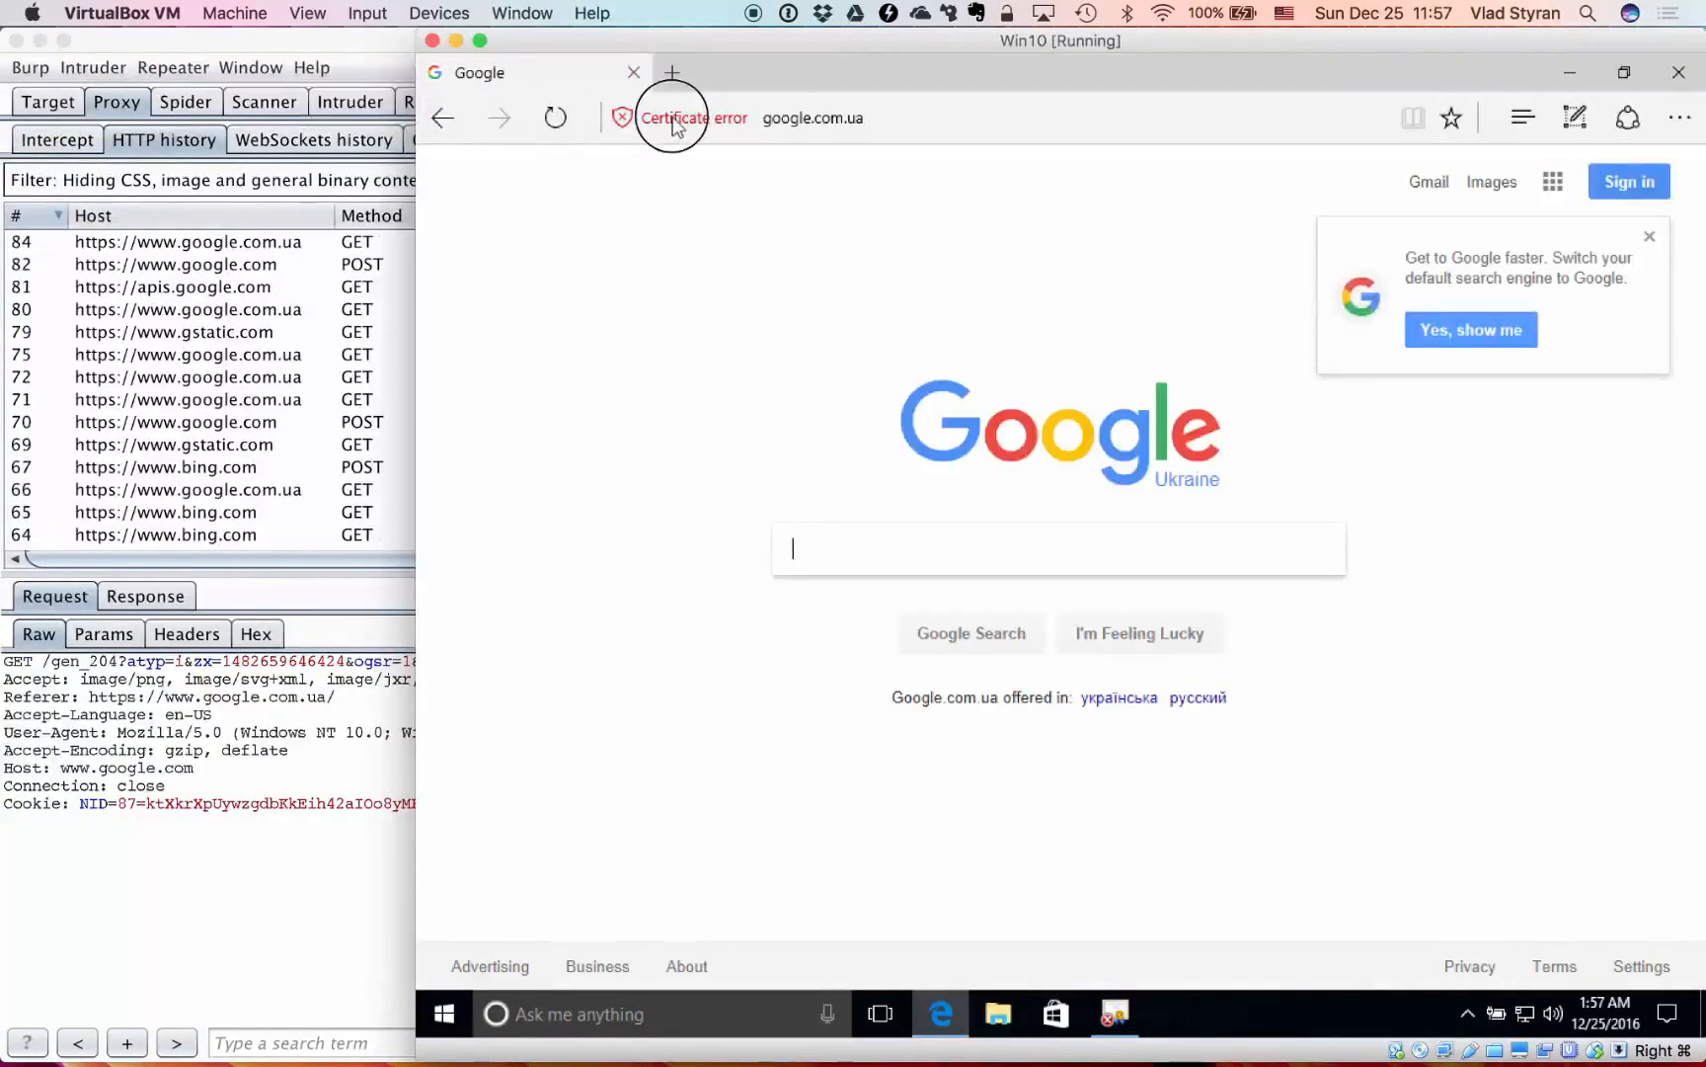
# - Close Edge completely by closing its last tab, and close the leftover PortSwigger CA certificate window
pyautogui.click(673, 69)
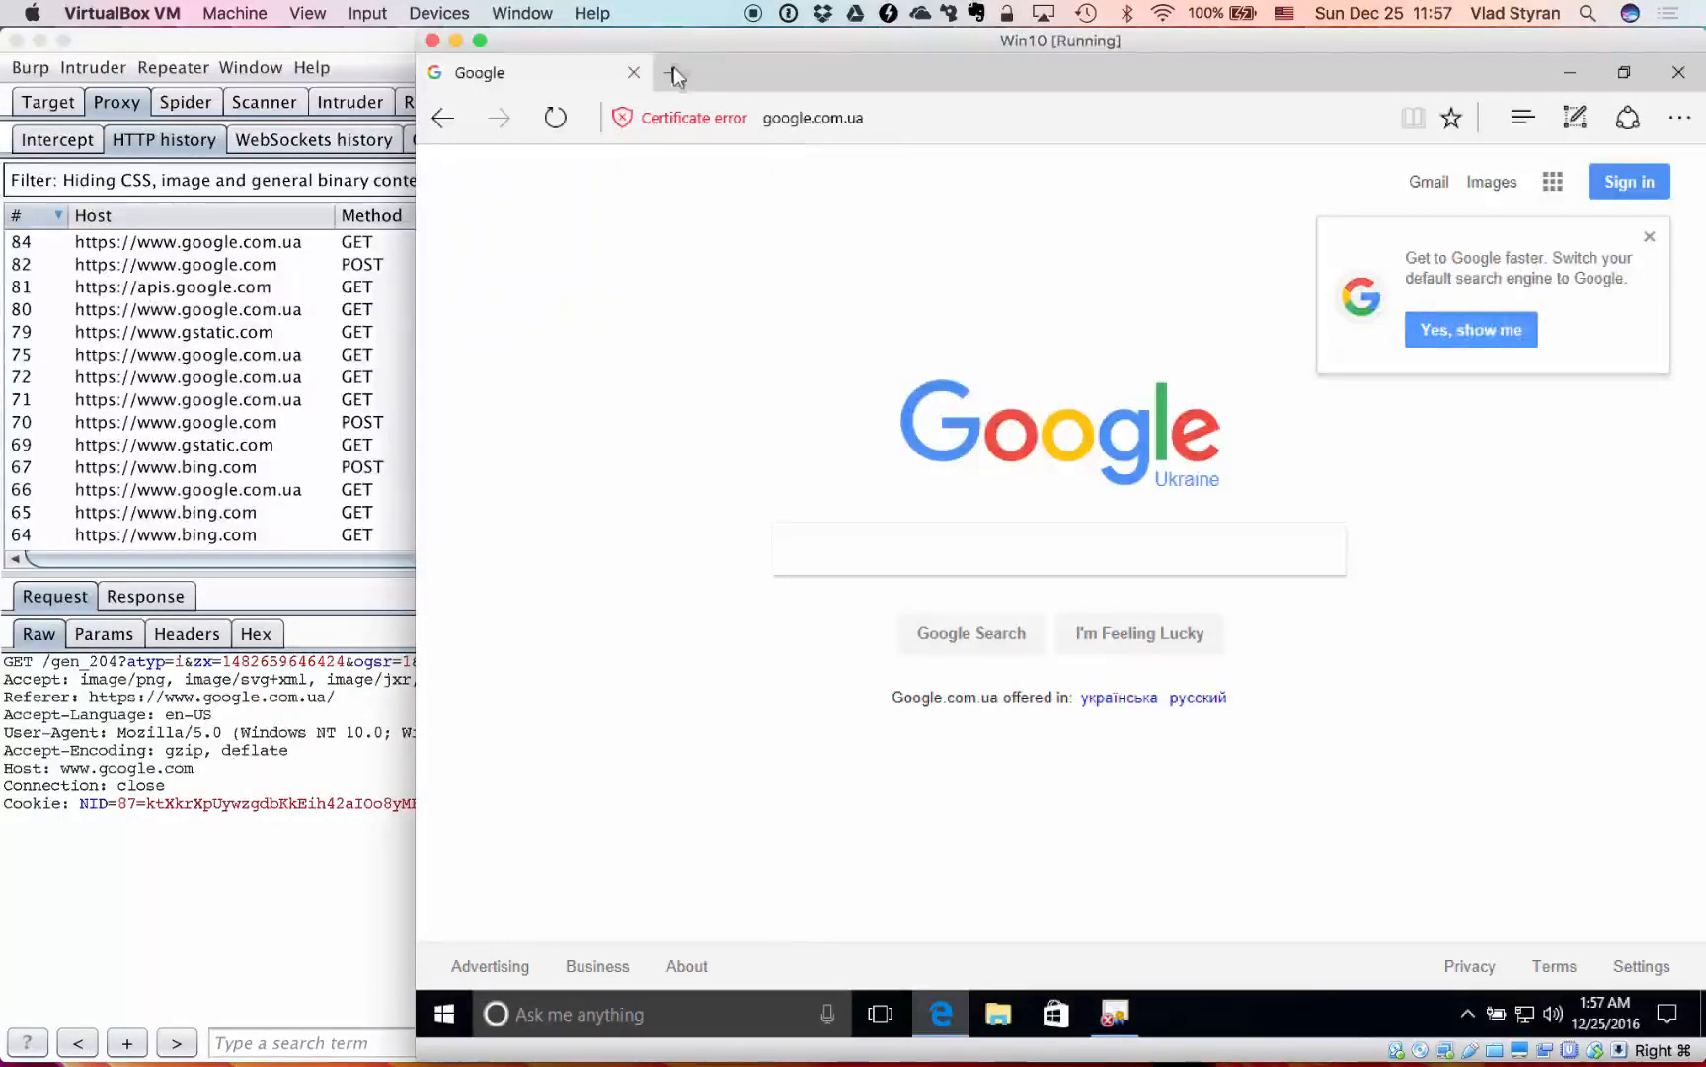
pyautogui.click(633, 73)
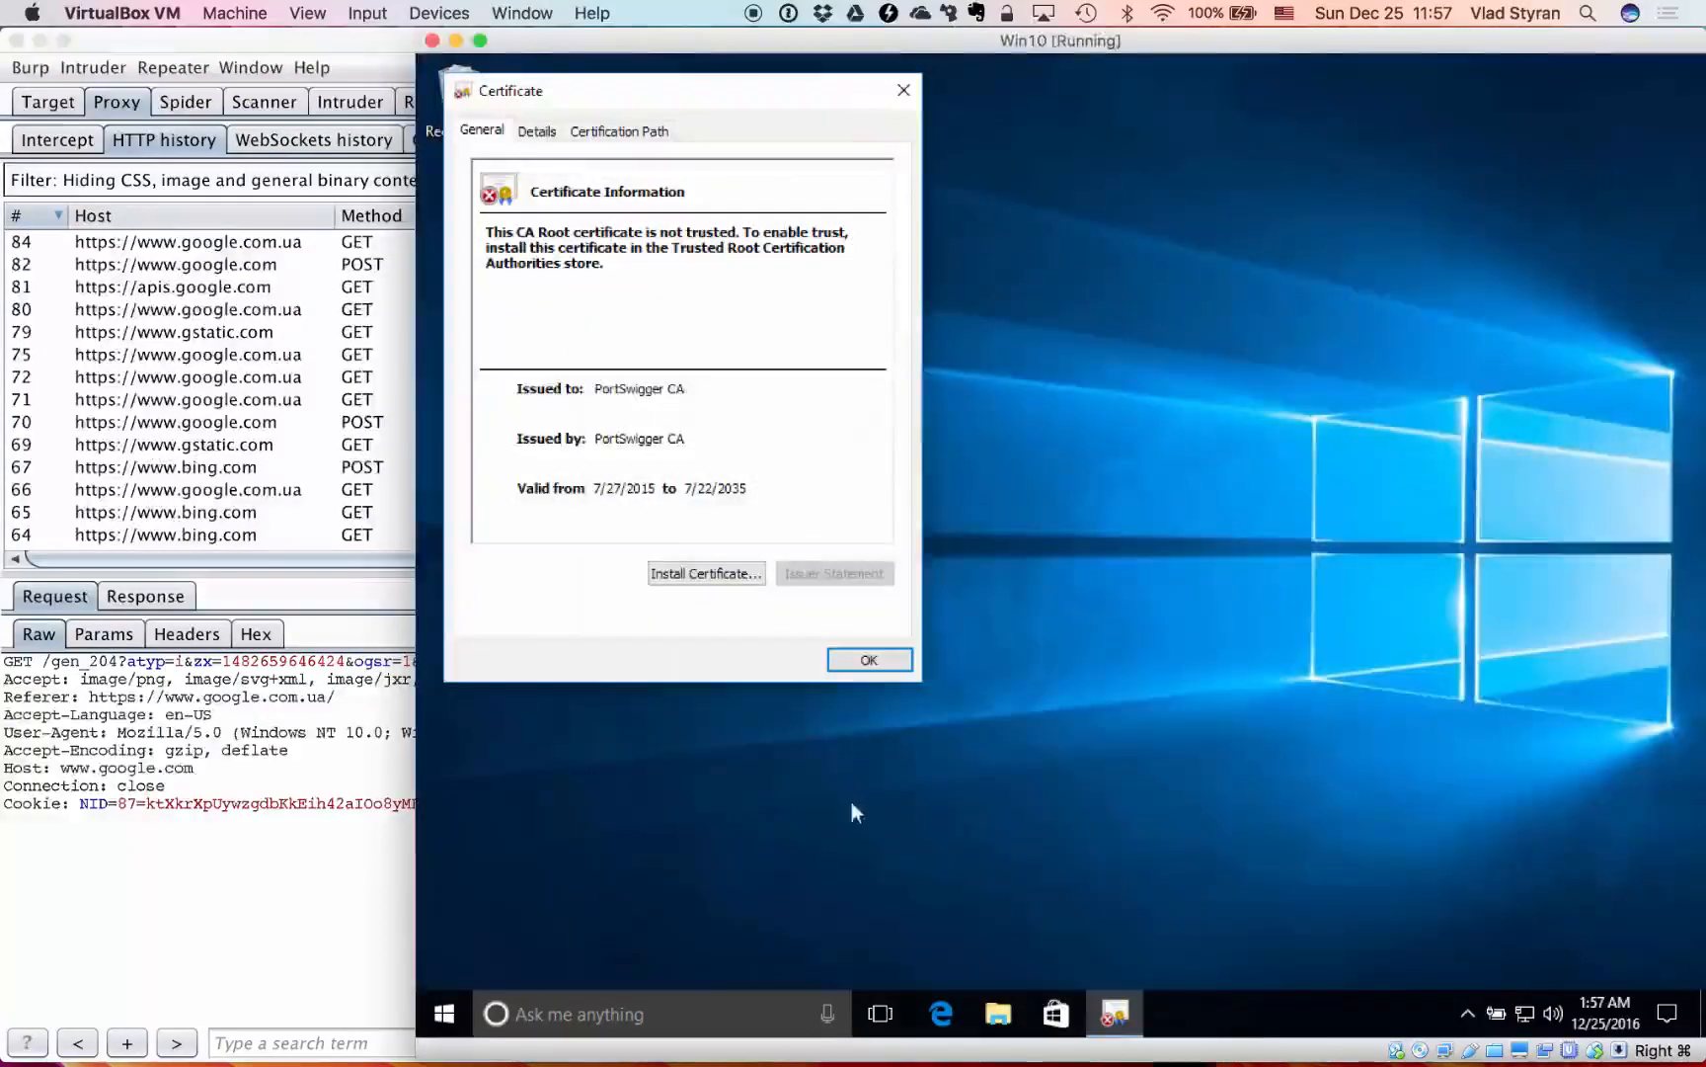
pyautogui.click(859, 661)
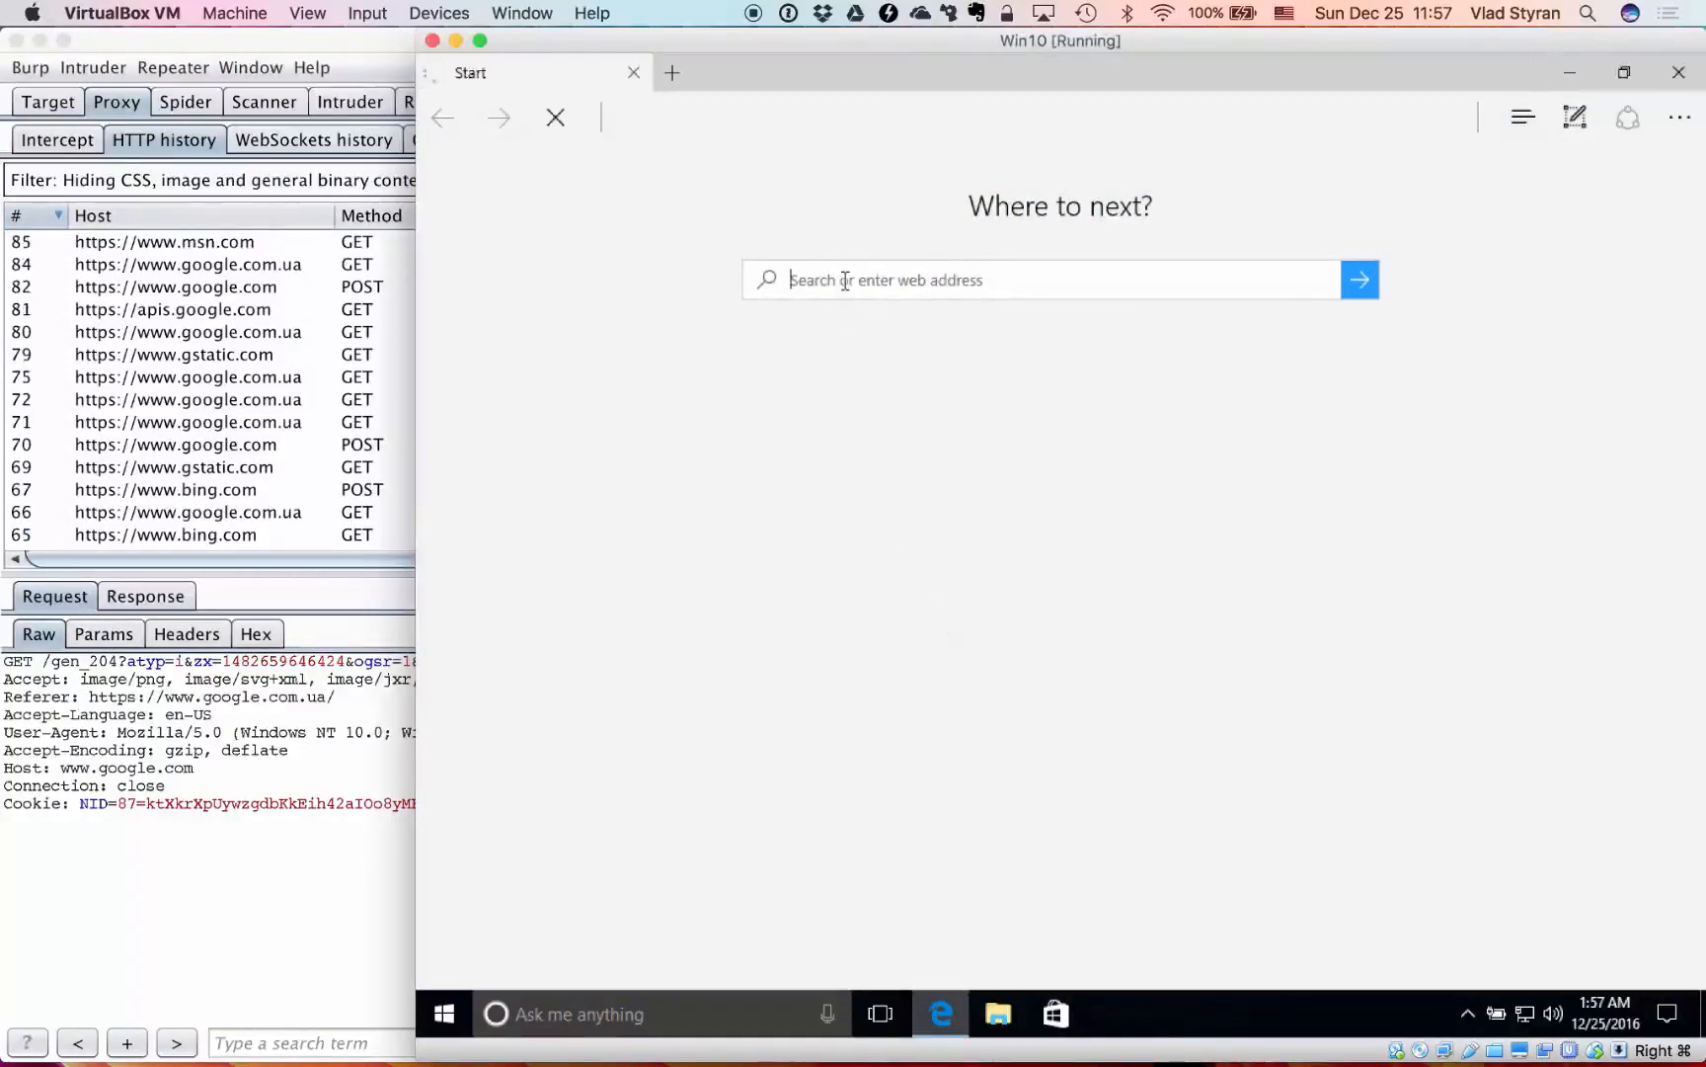
# - Go to google.com in a newly started Edge window and view the site's identification details
pyautogui.write('google.com/')
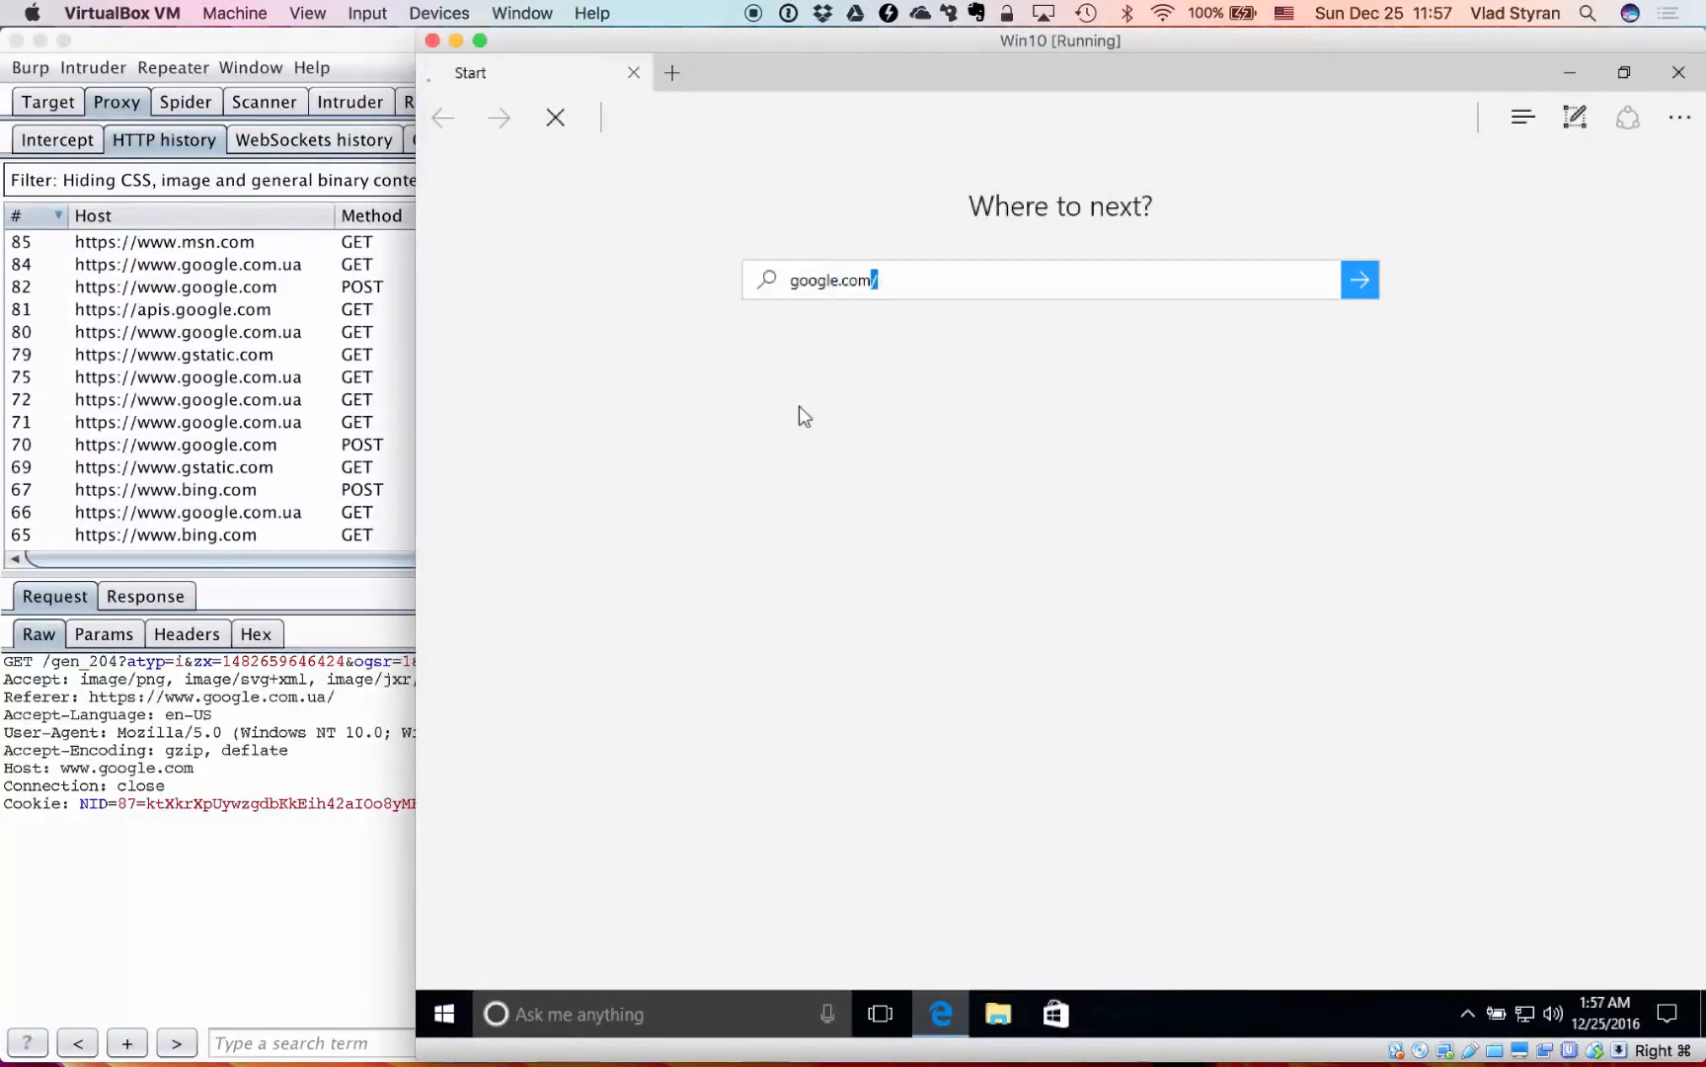
pyautogui.press('Return')
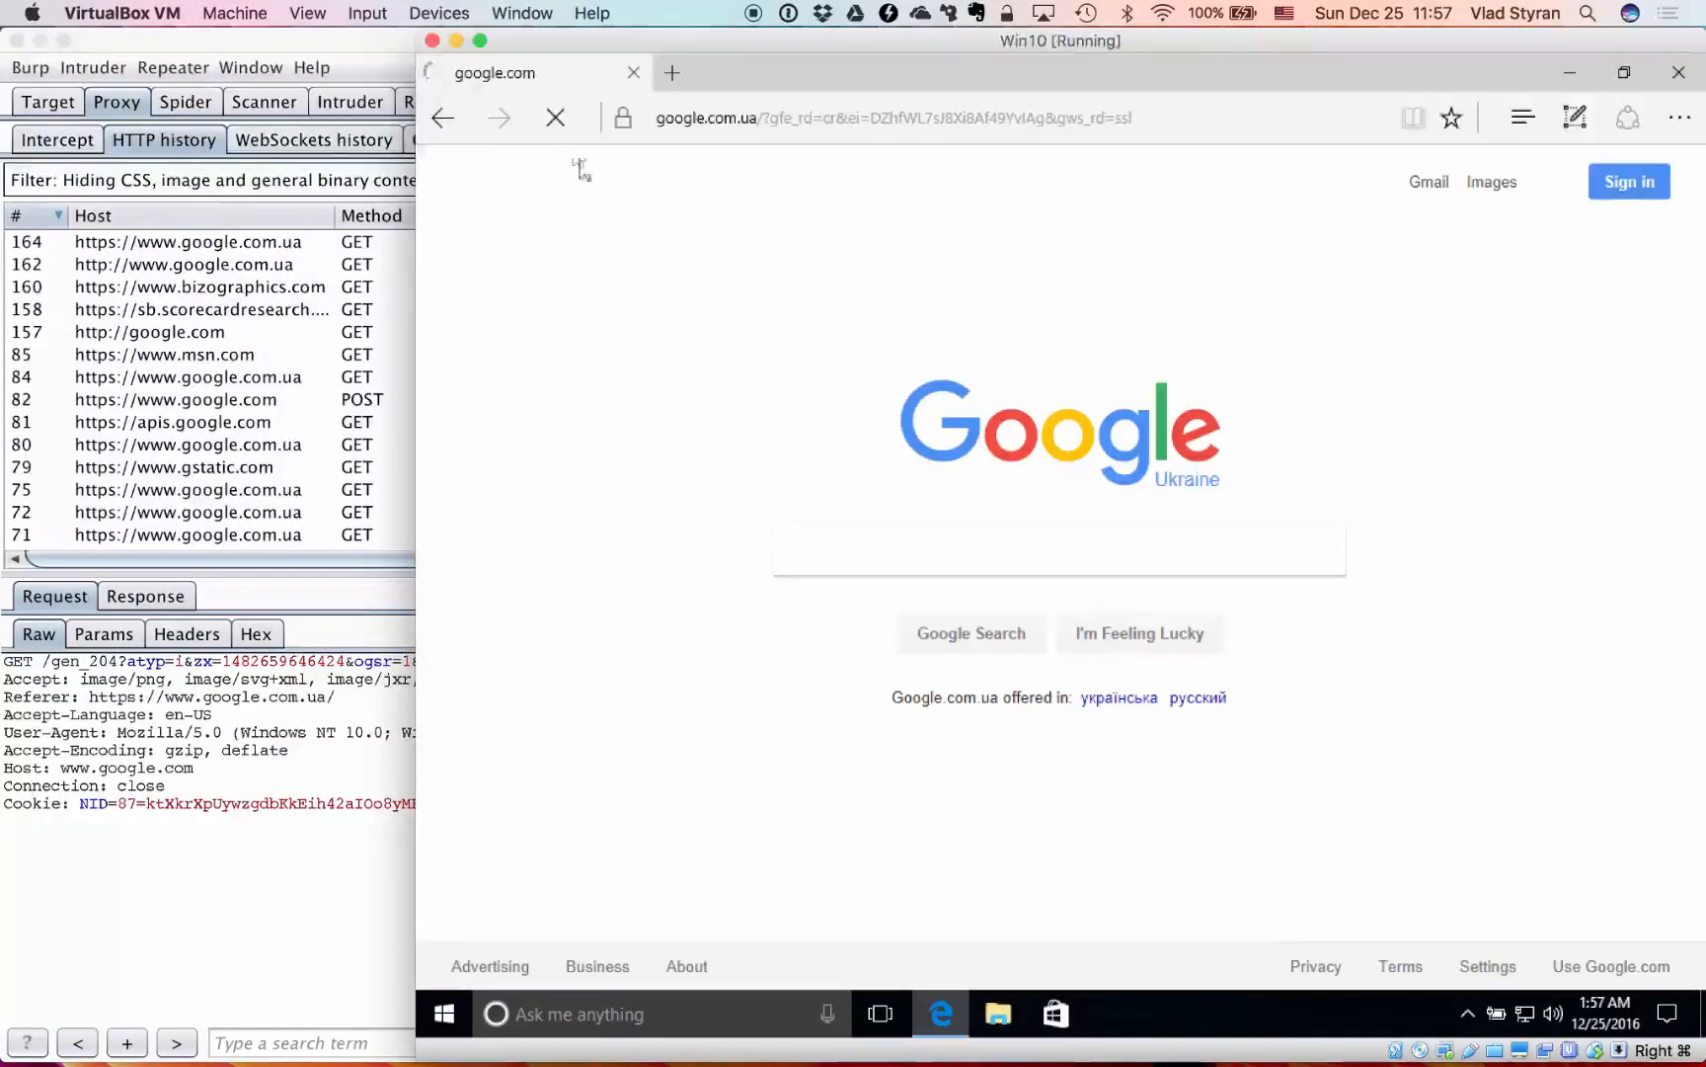
pyautogui.click(622, 118)
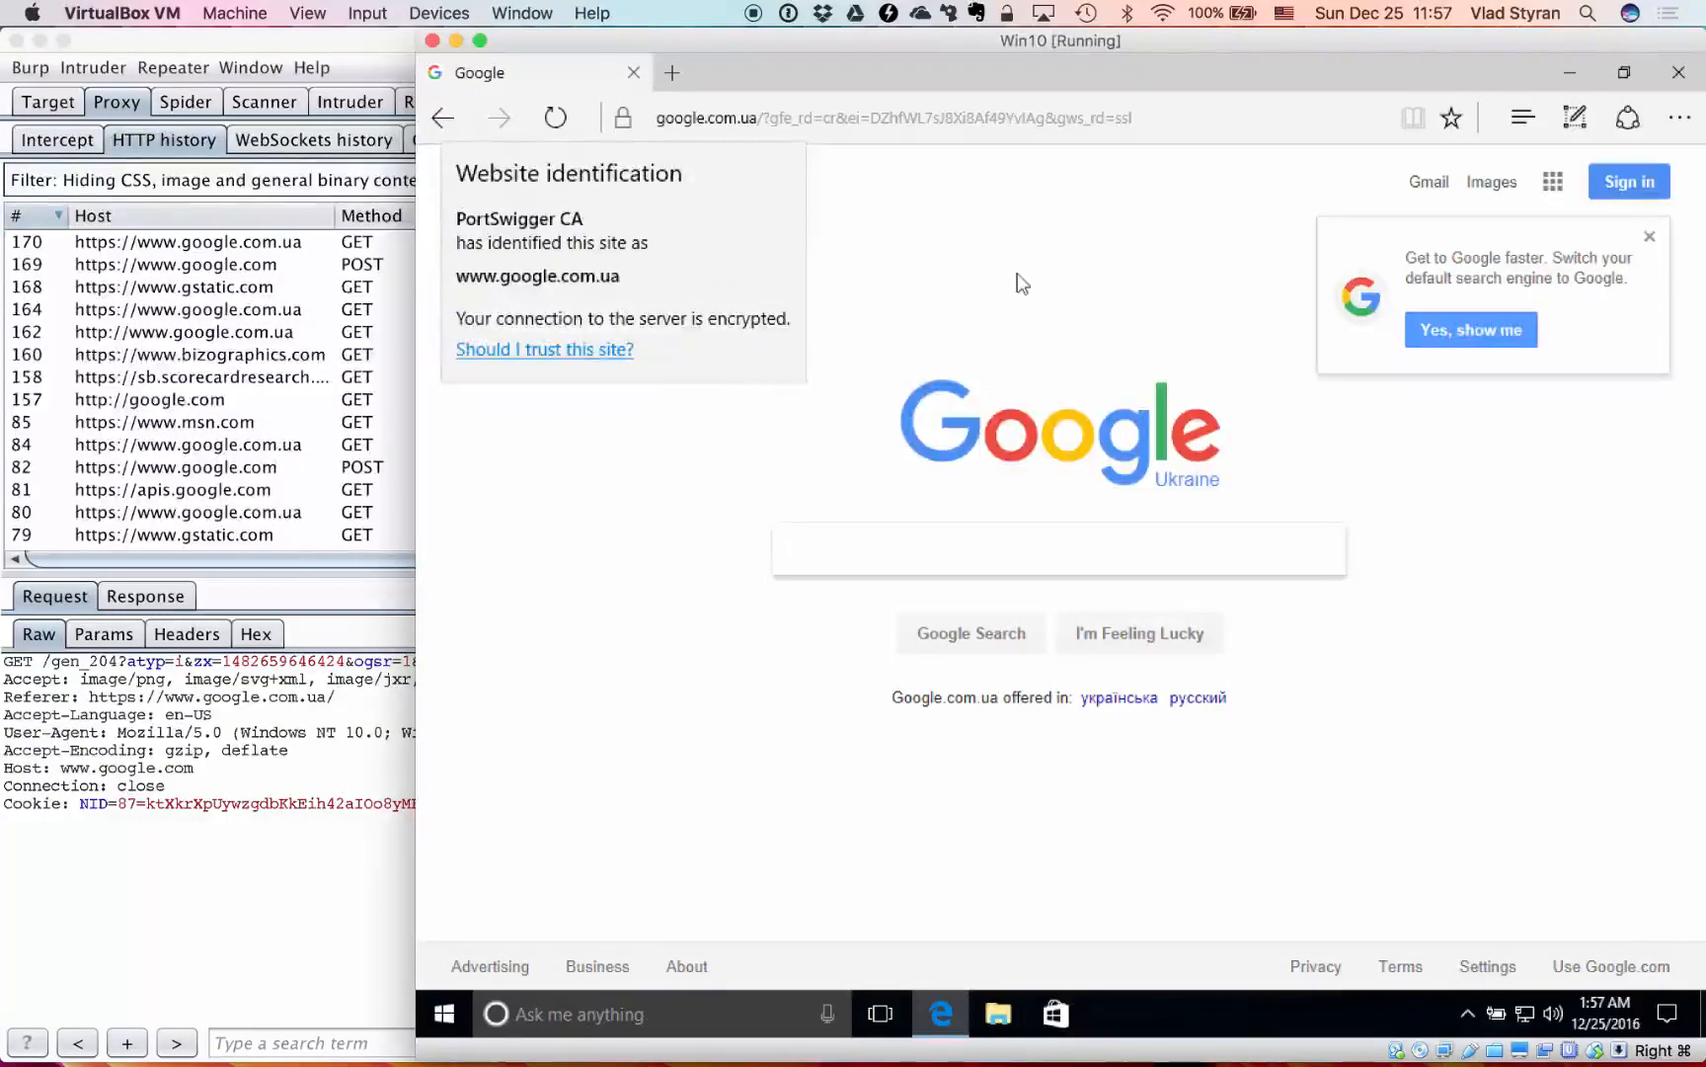
pyautogui.click(1042, 258)
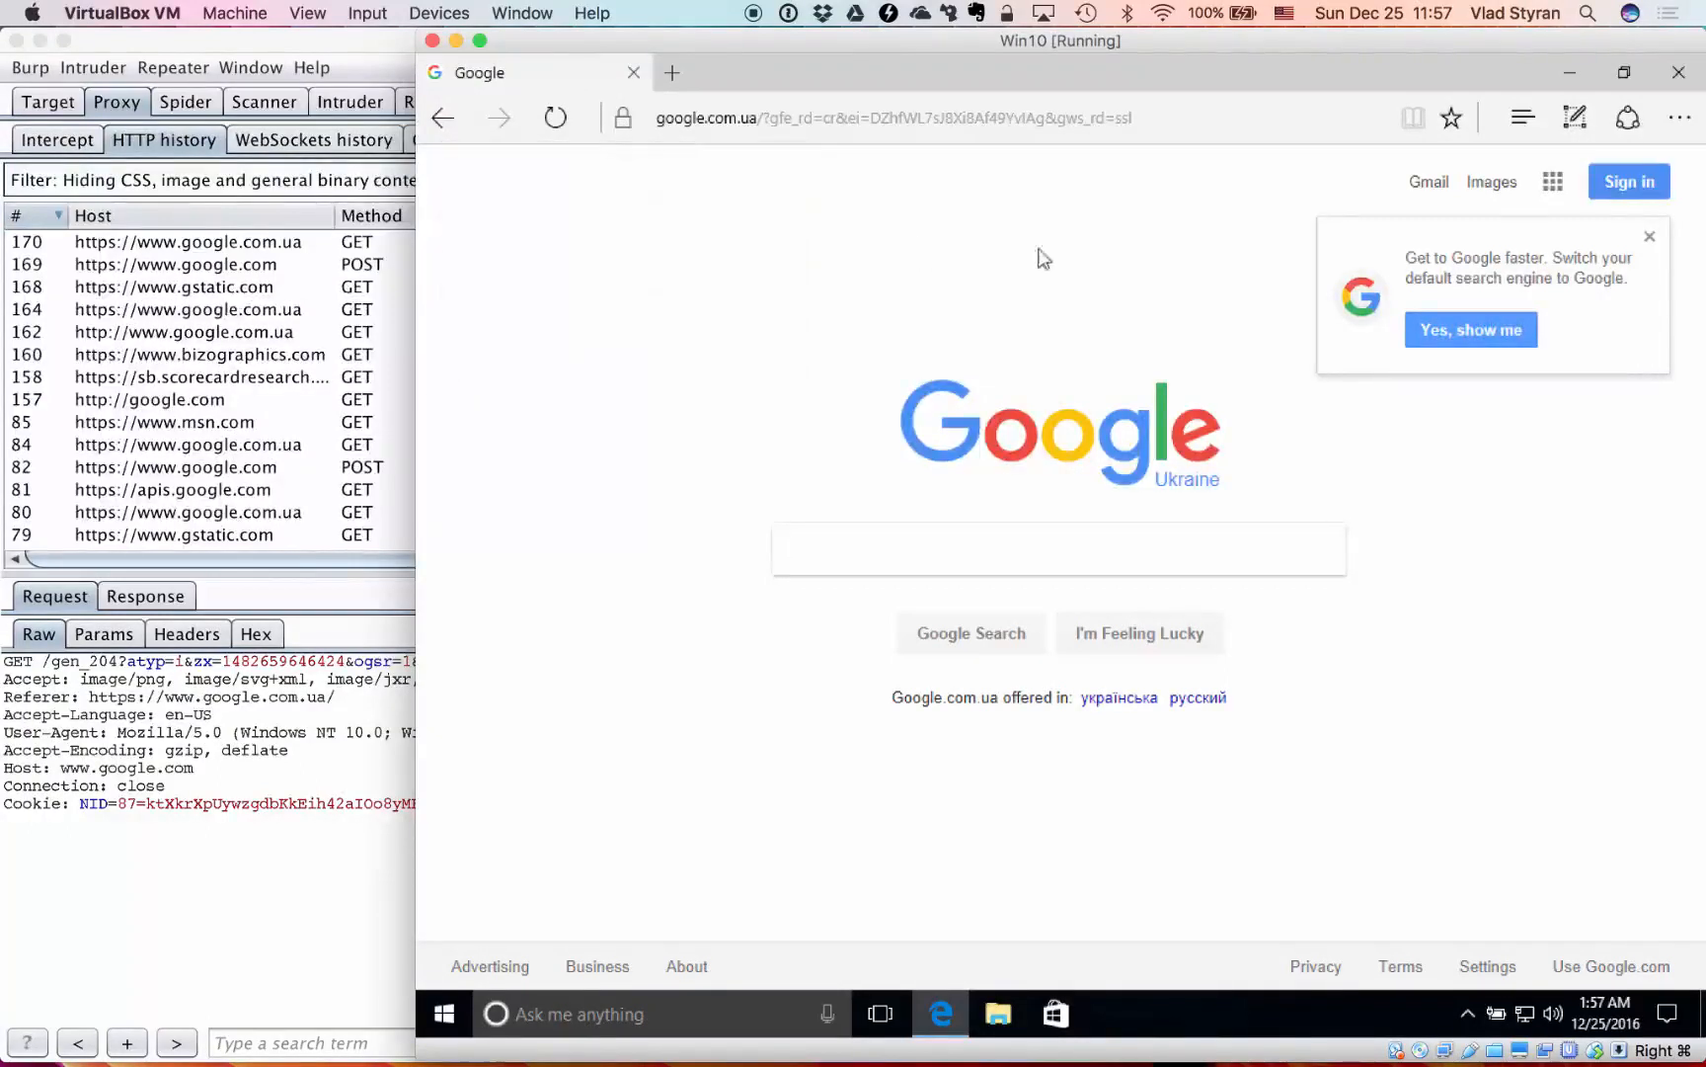
# - Dismiss Google's default search engine suggestion and search Google for "test"
pyautogui.click(1647, 238)
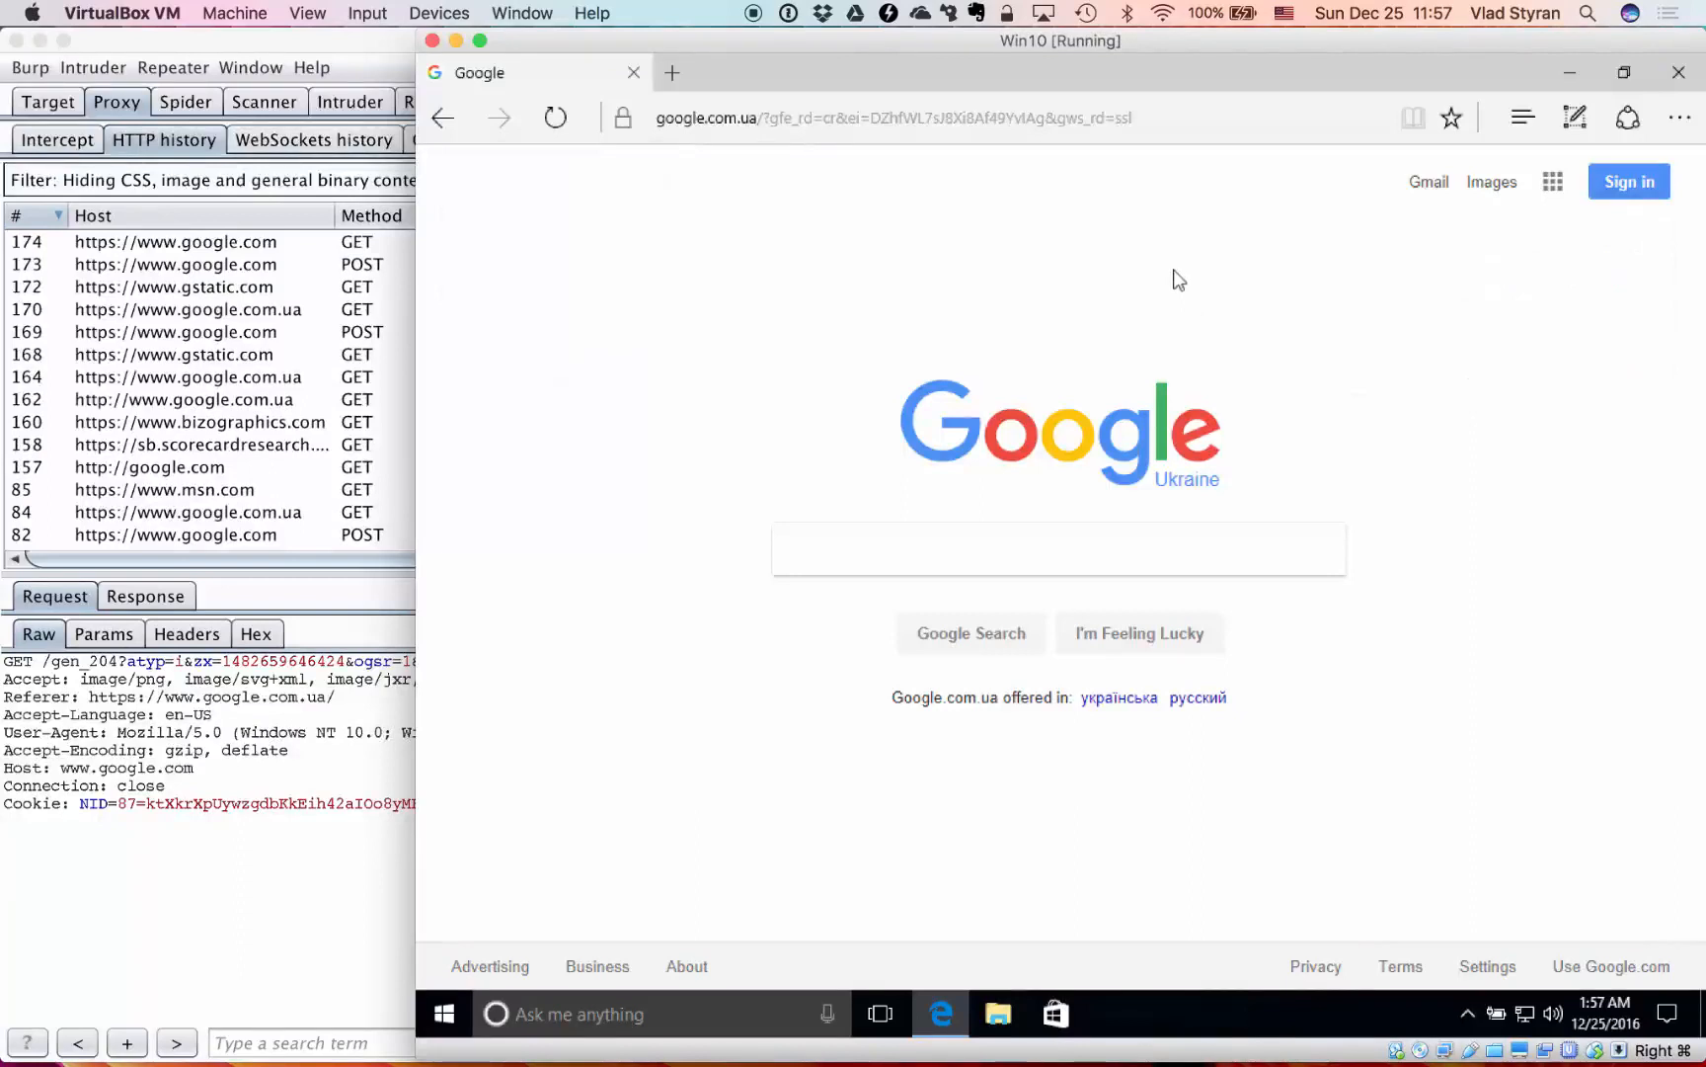
pyautogui.click(915, 562)
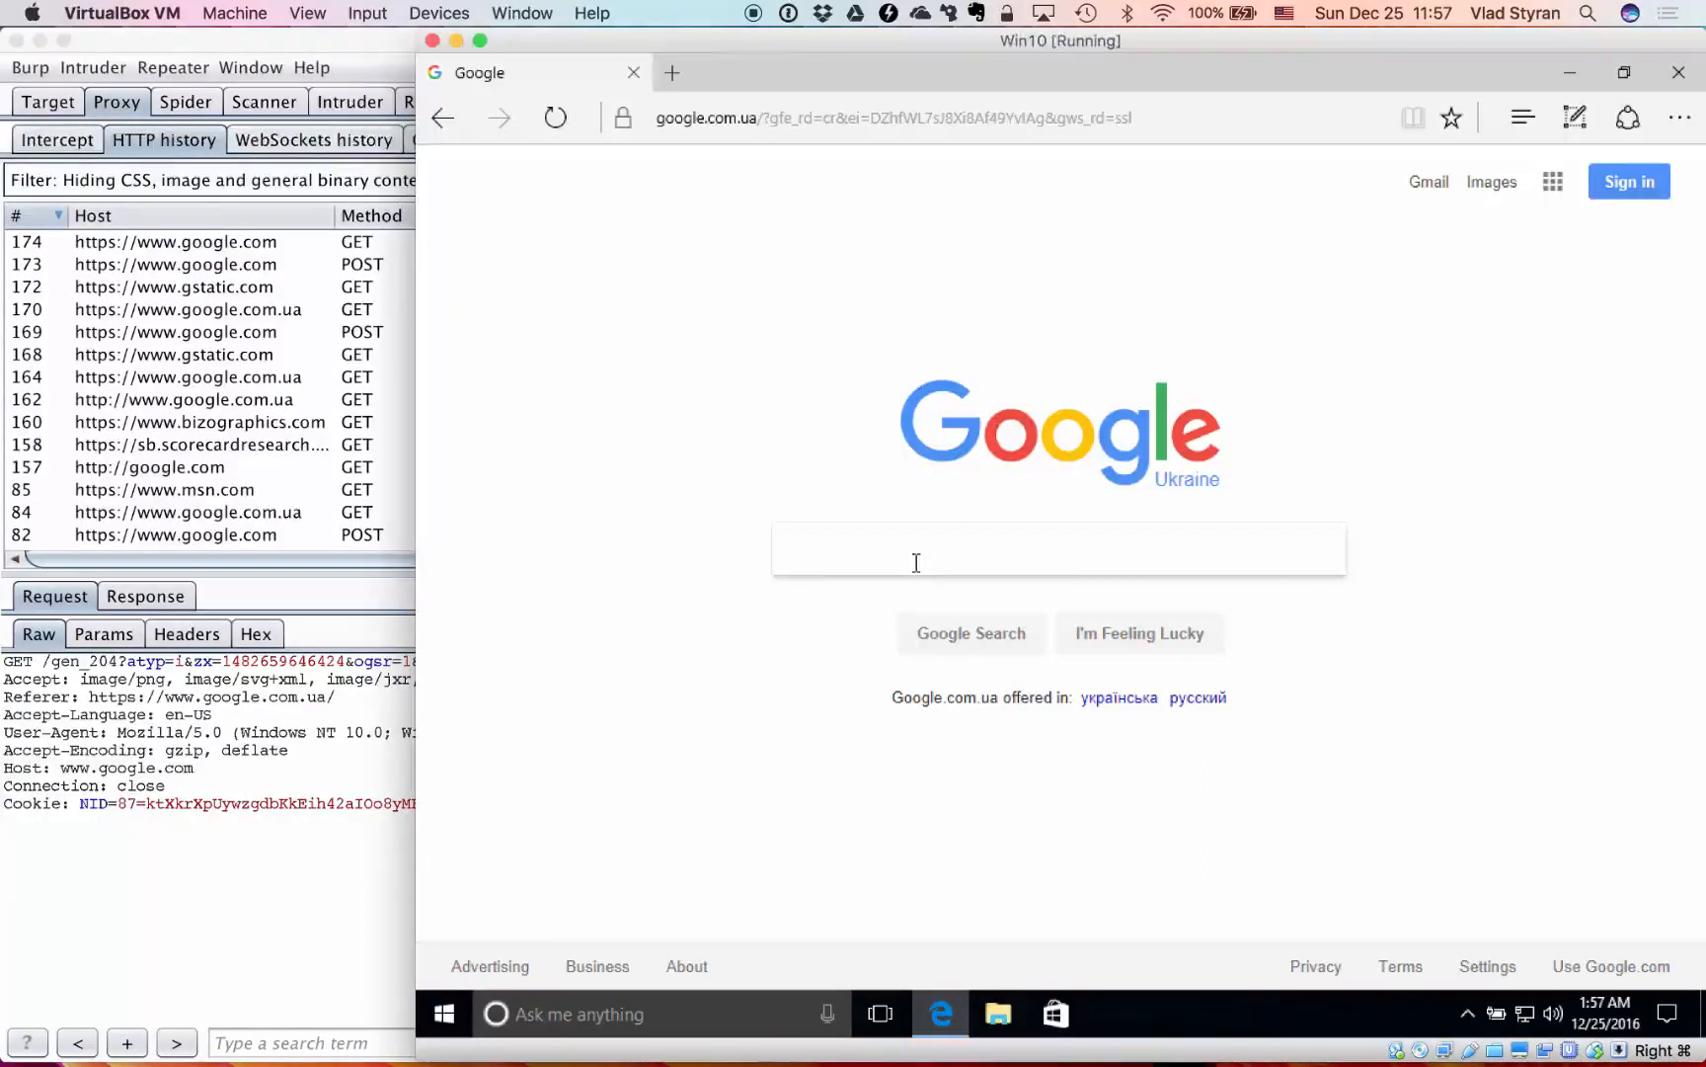
pyautogui.write('tes')
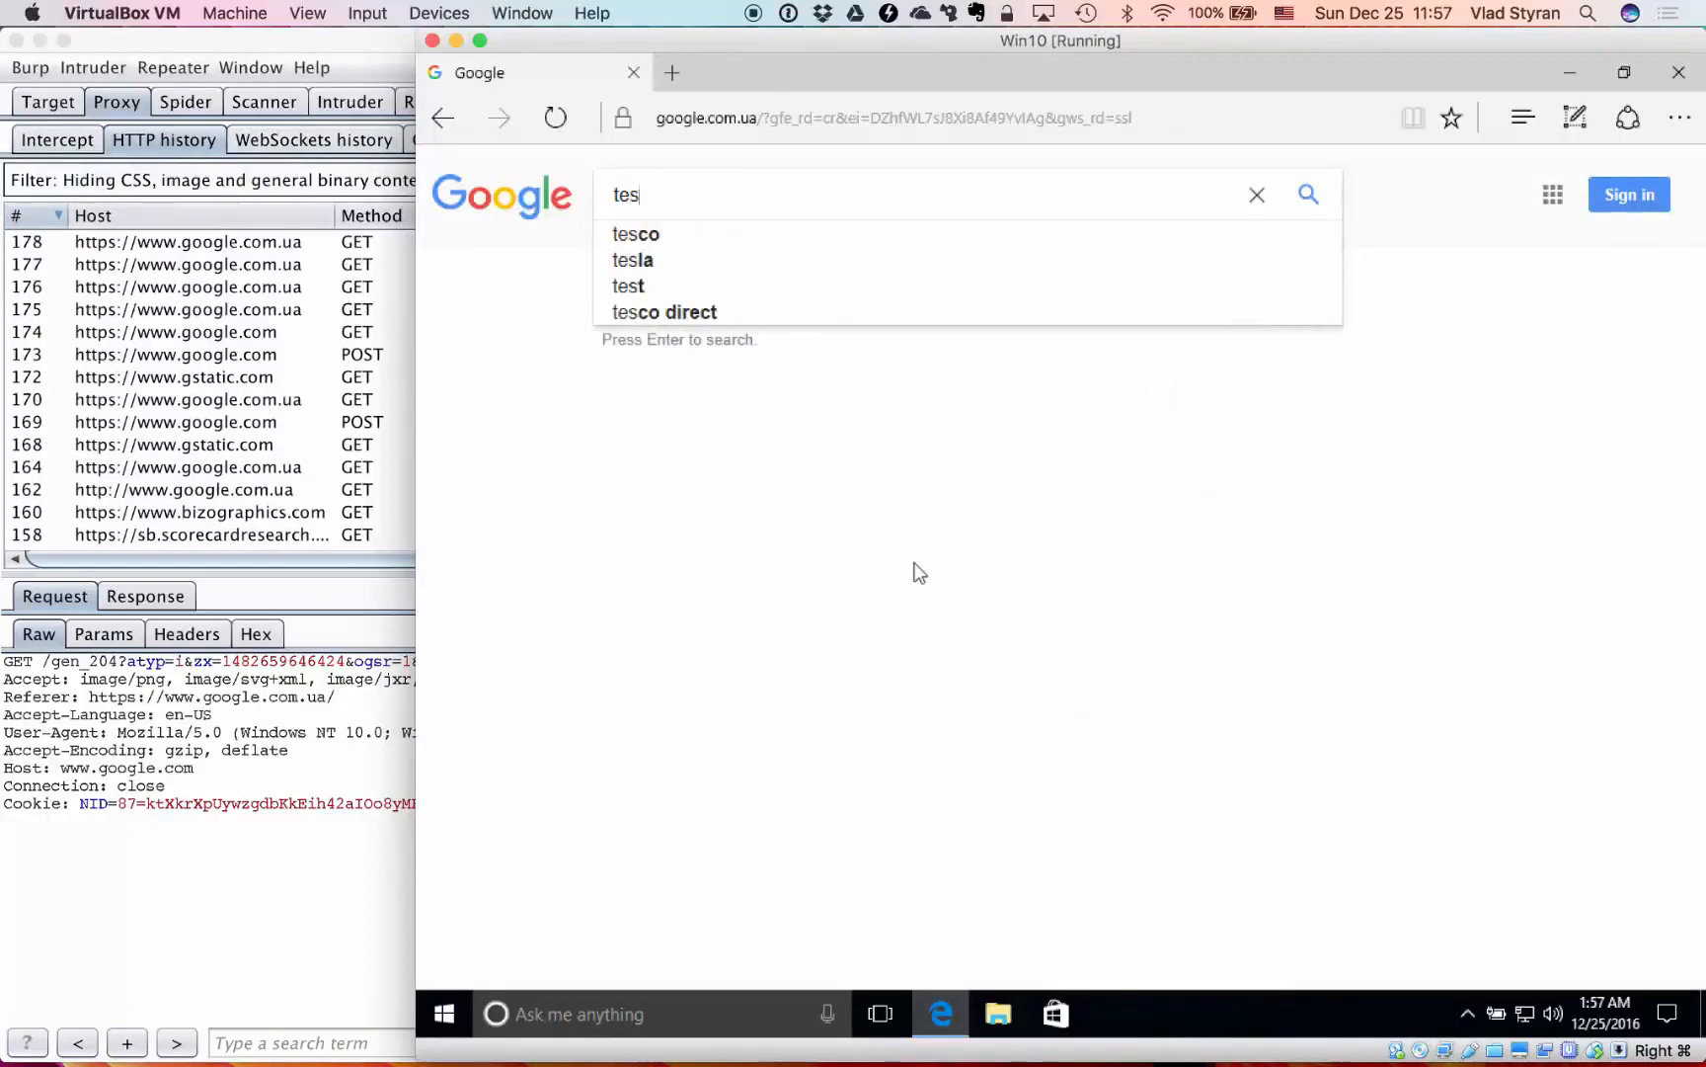
pyautogui.write('t')
pyautogui.press('Return')
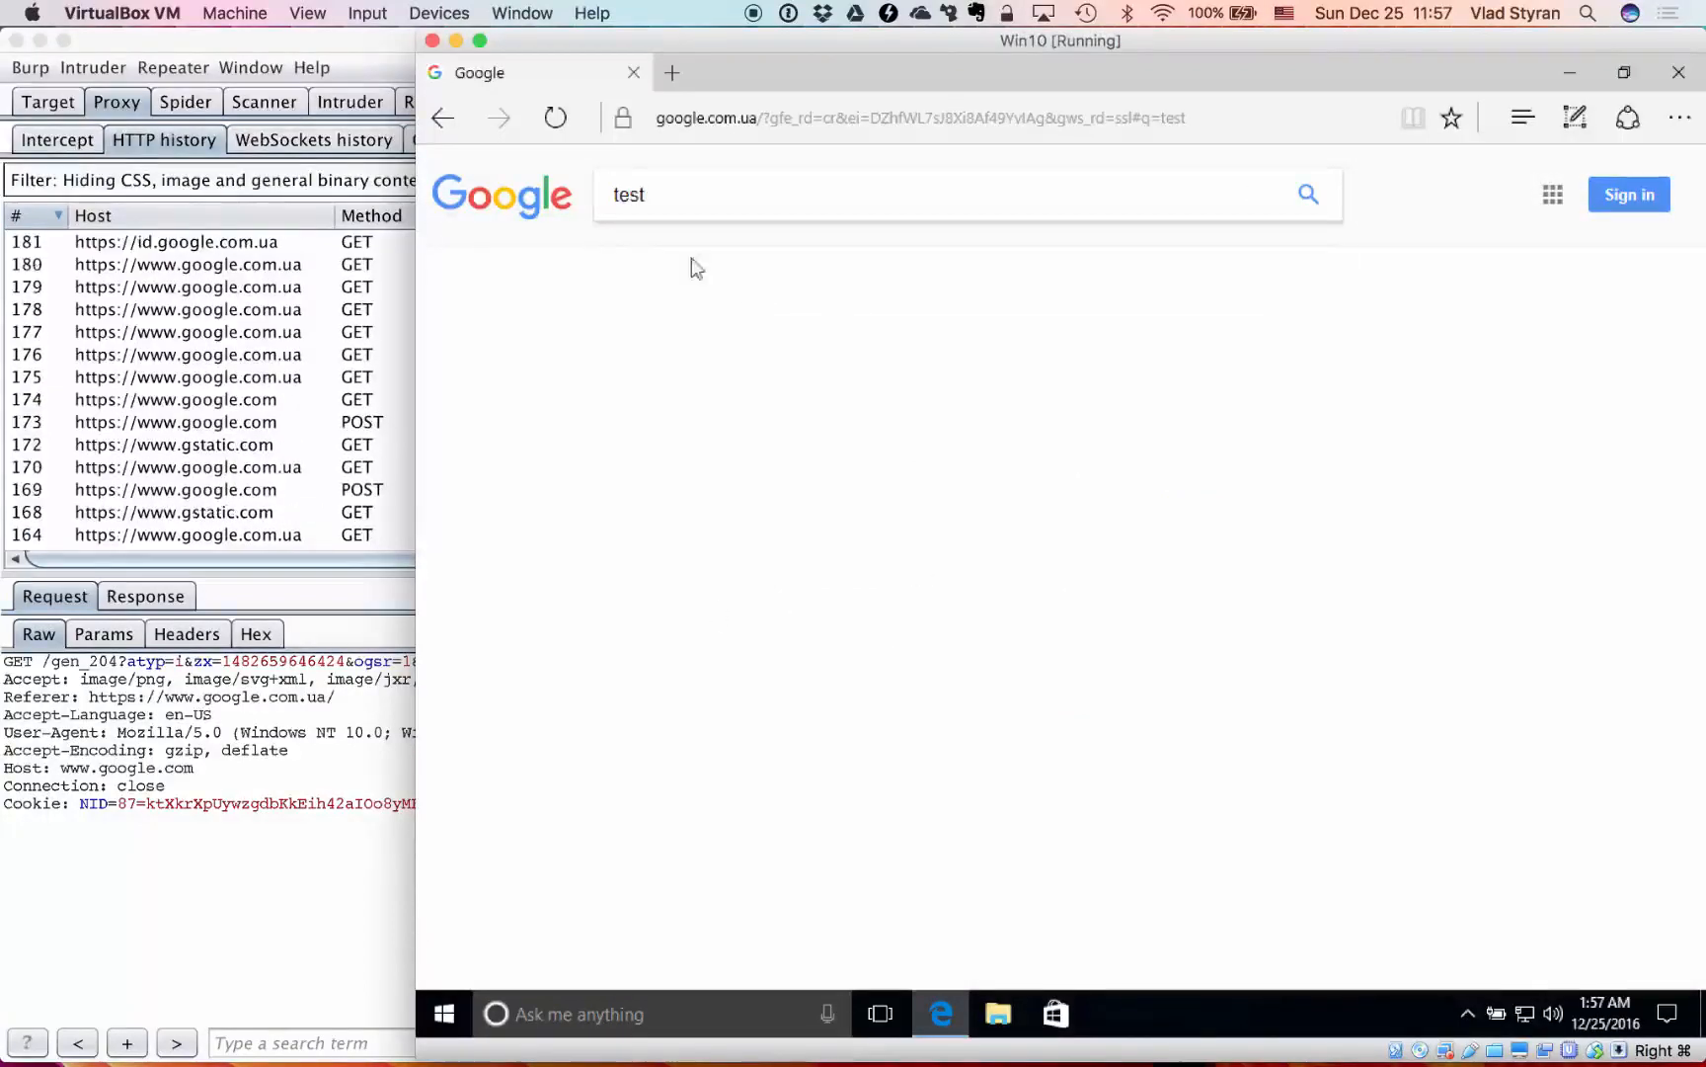
# - Switch to Burp Suite and examine the raw contents of the captured Google search and script requests in the HTTP history
pyautogui.click(280, 355)
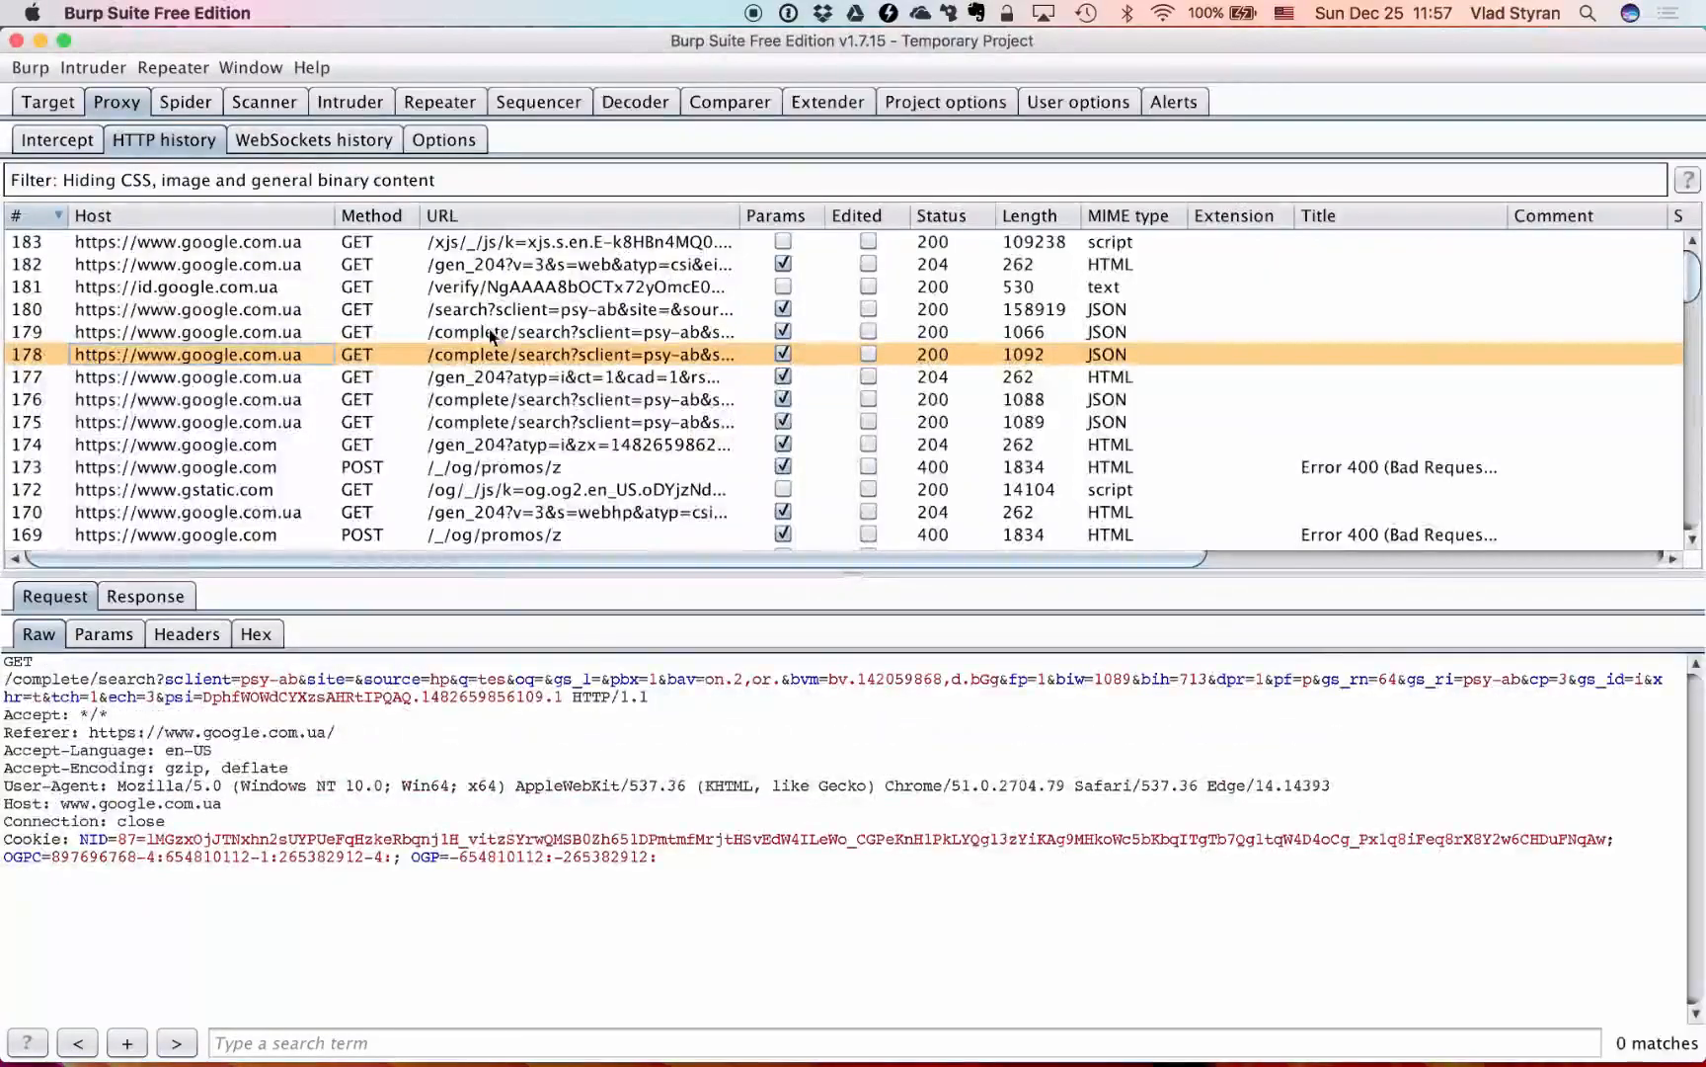
pyautogui.click(618, 334)
pyautogui.click(249, 376)
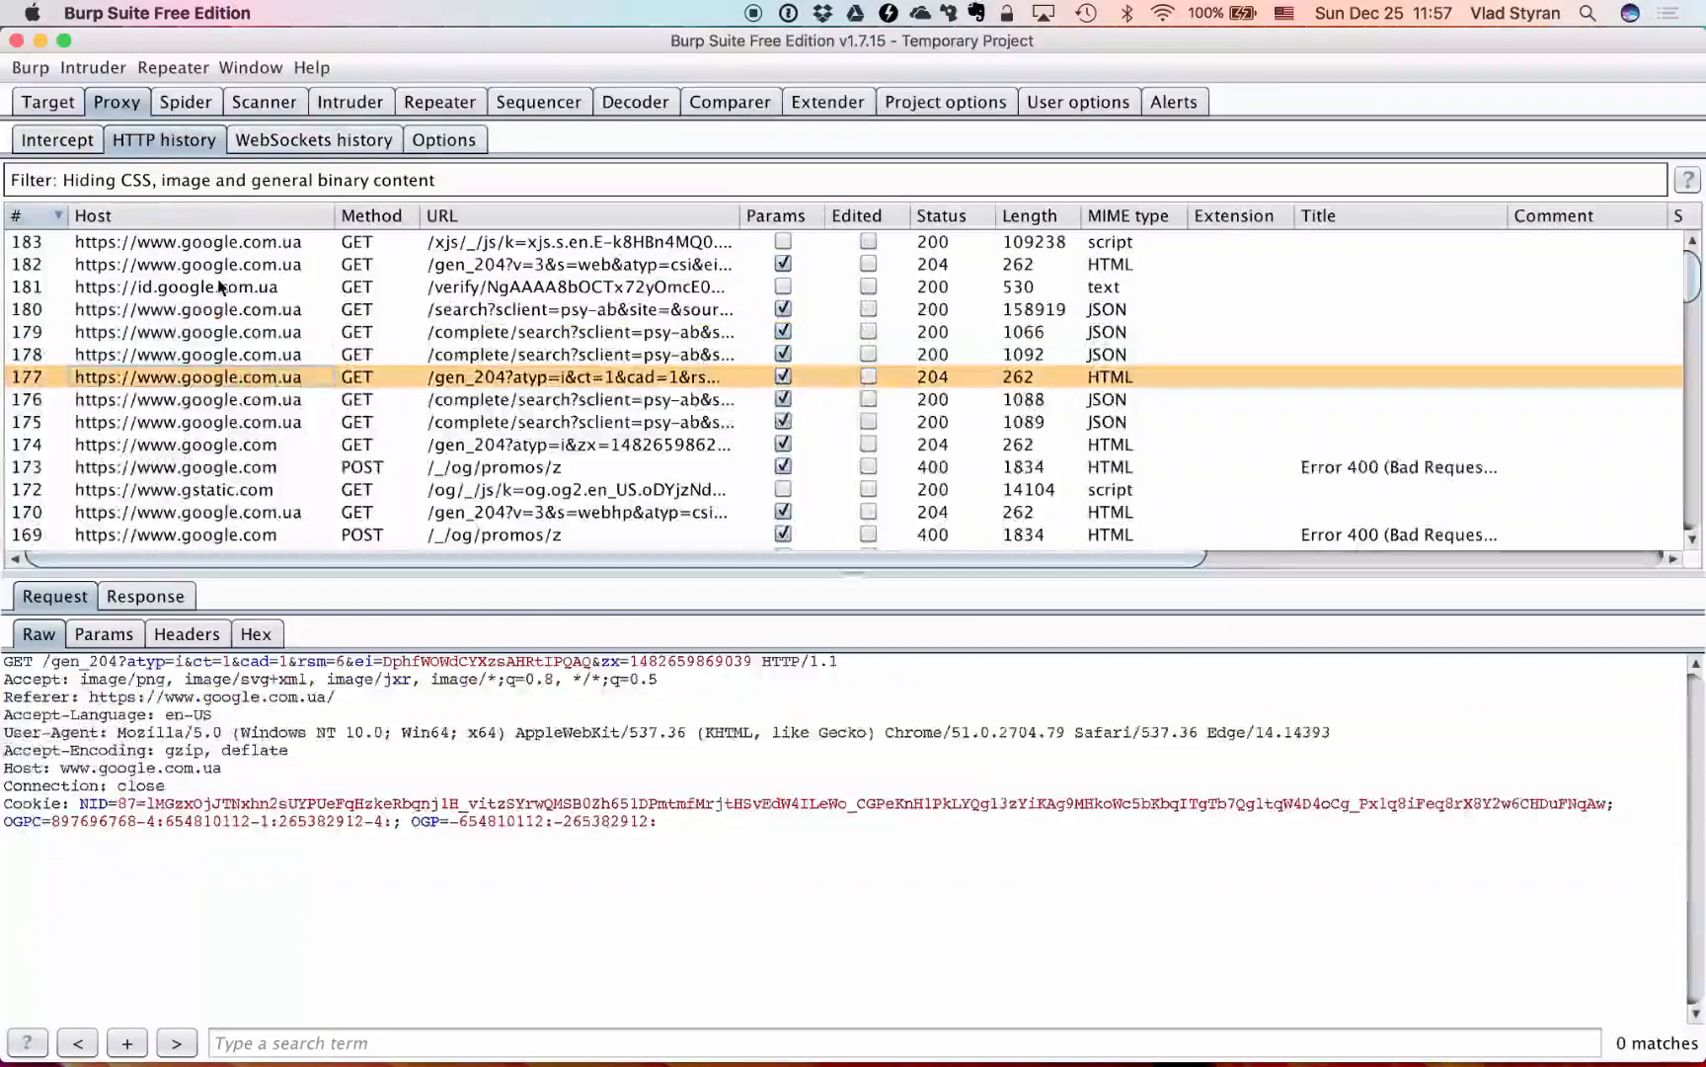
pyautogui.click(236, 247)
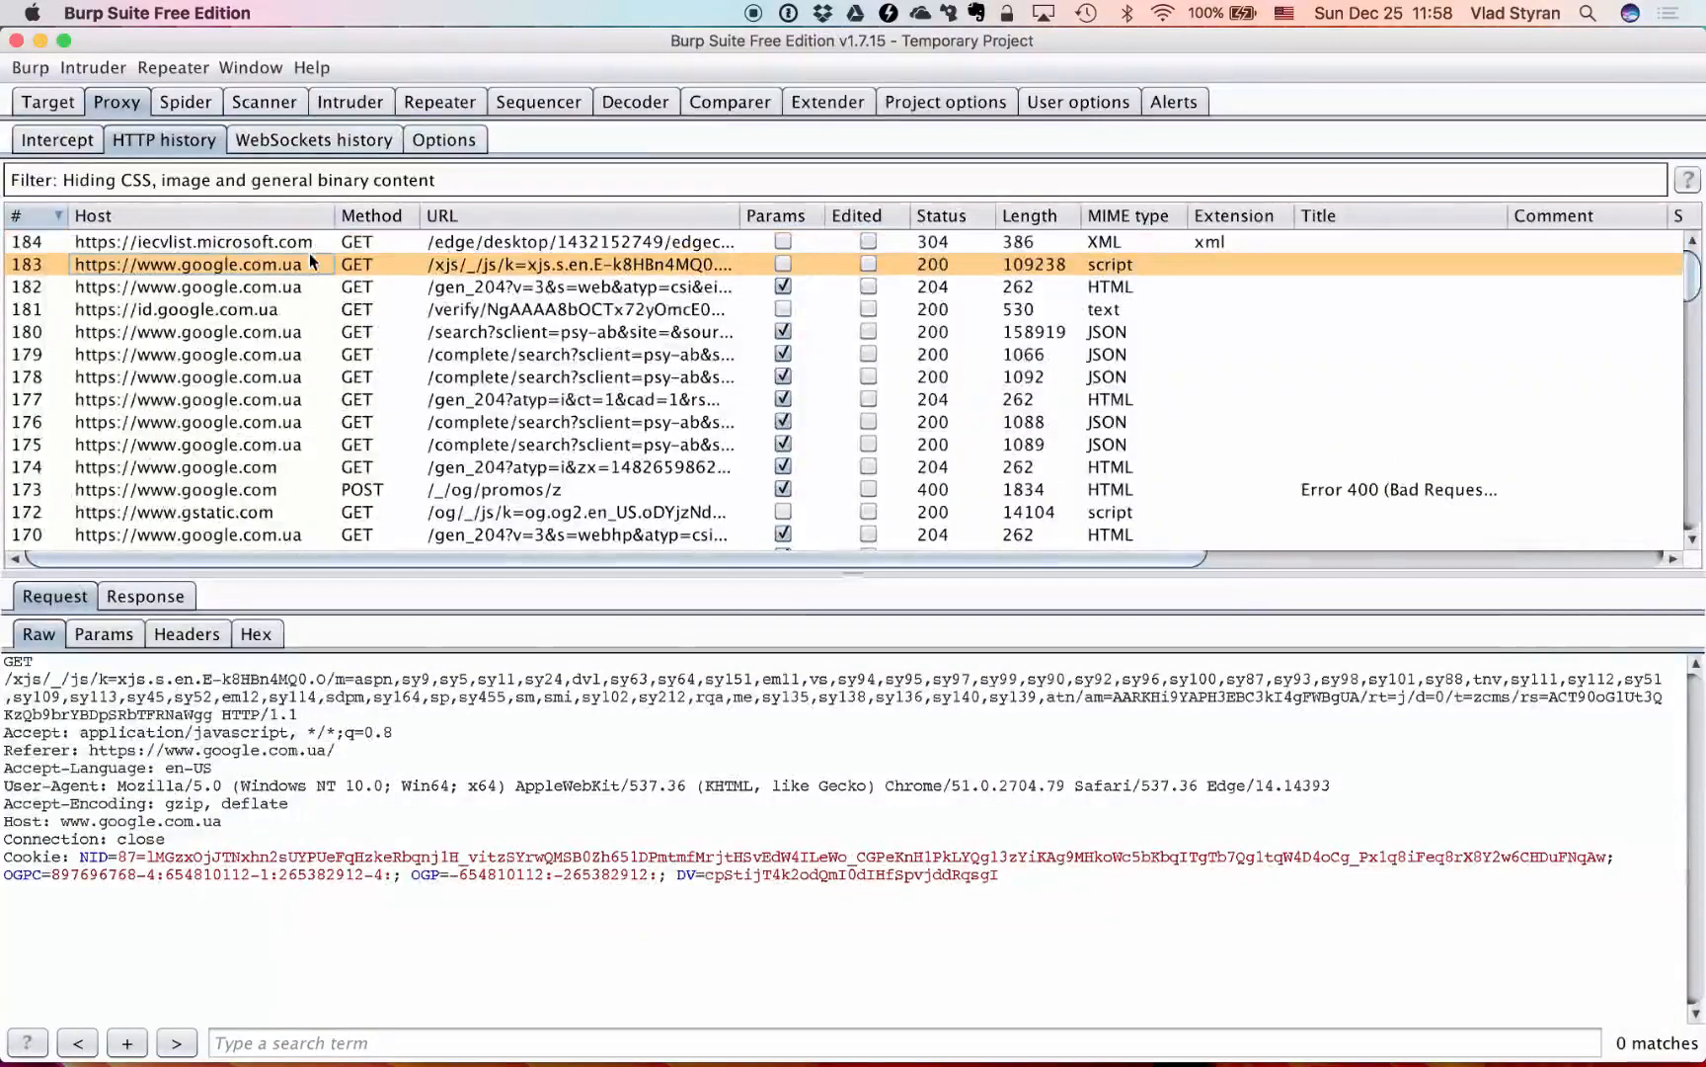
pyautogui.click(235, 289)
pyautogui.click(228, 332)
pyautogui.click(227, 377)
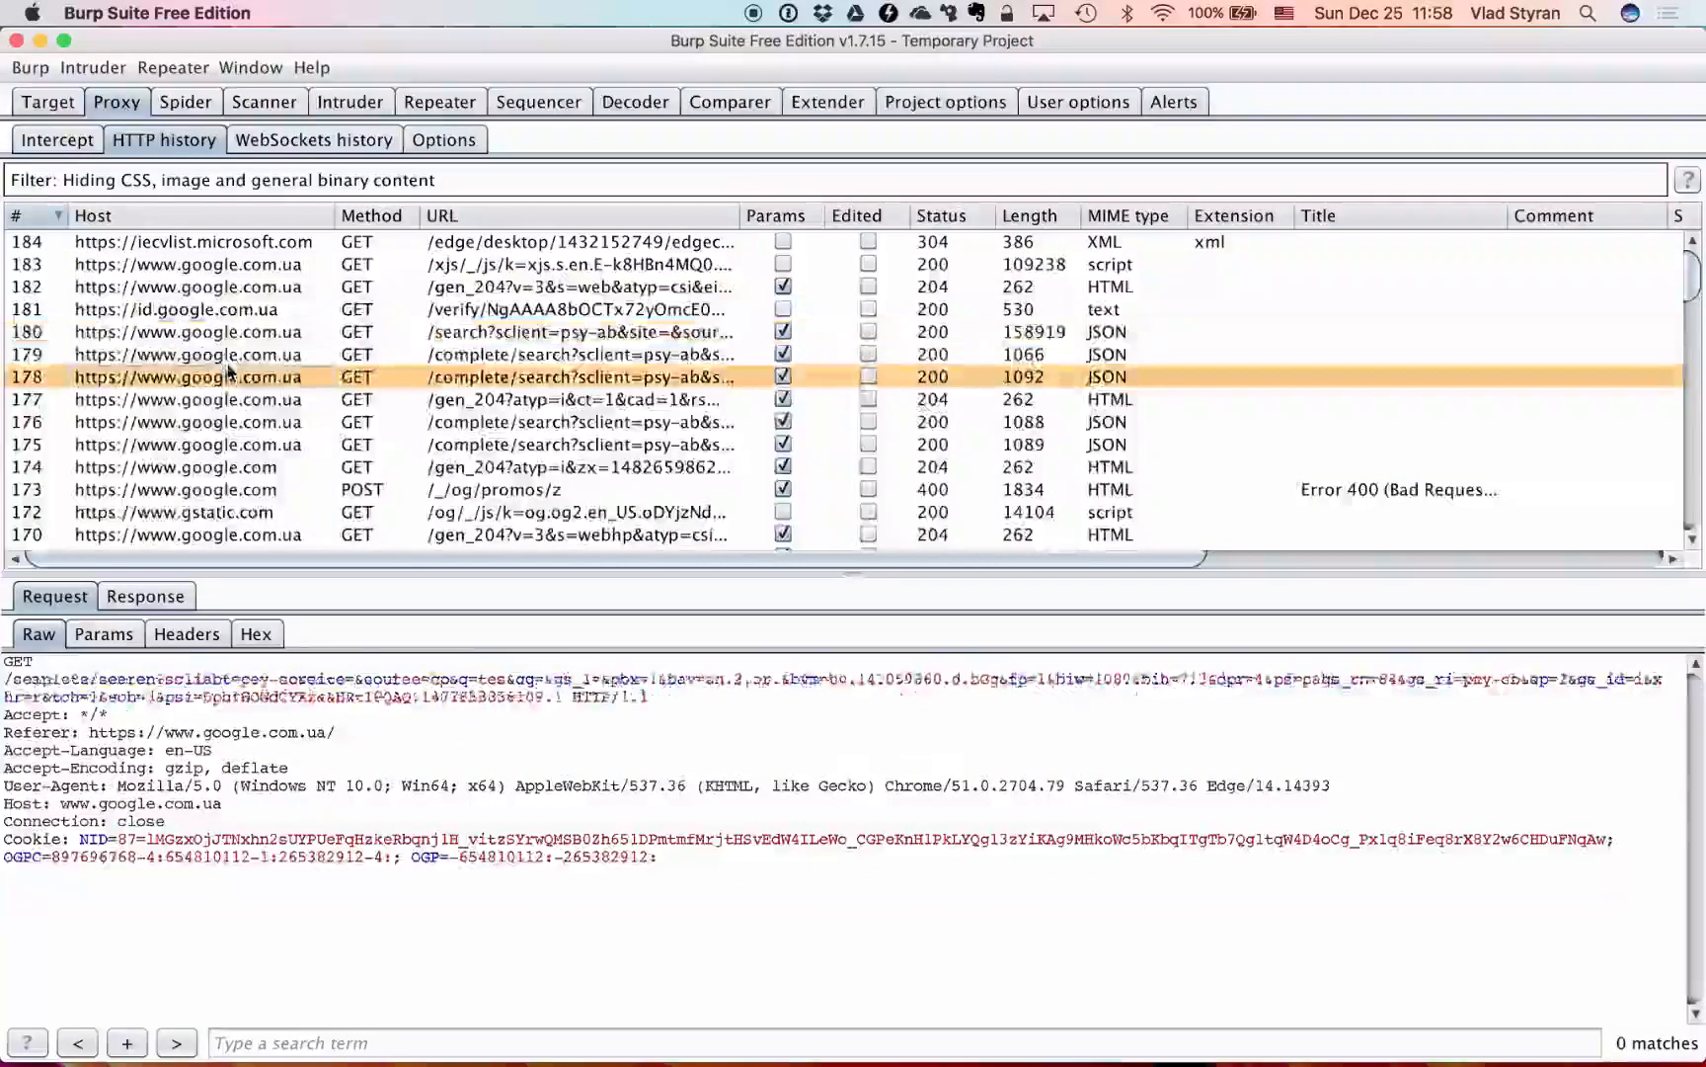
pyautogui.click(219, 403)
pyautogui.click(225, 382)
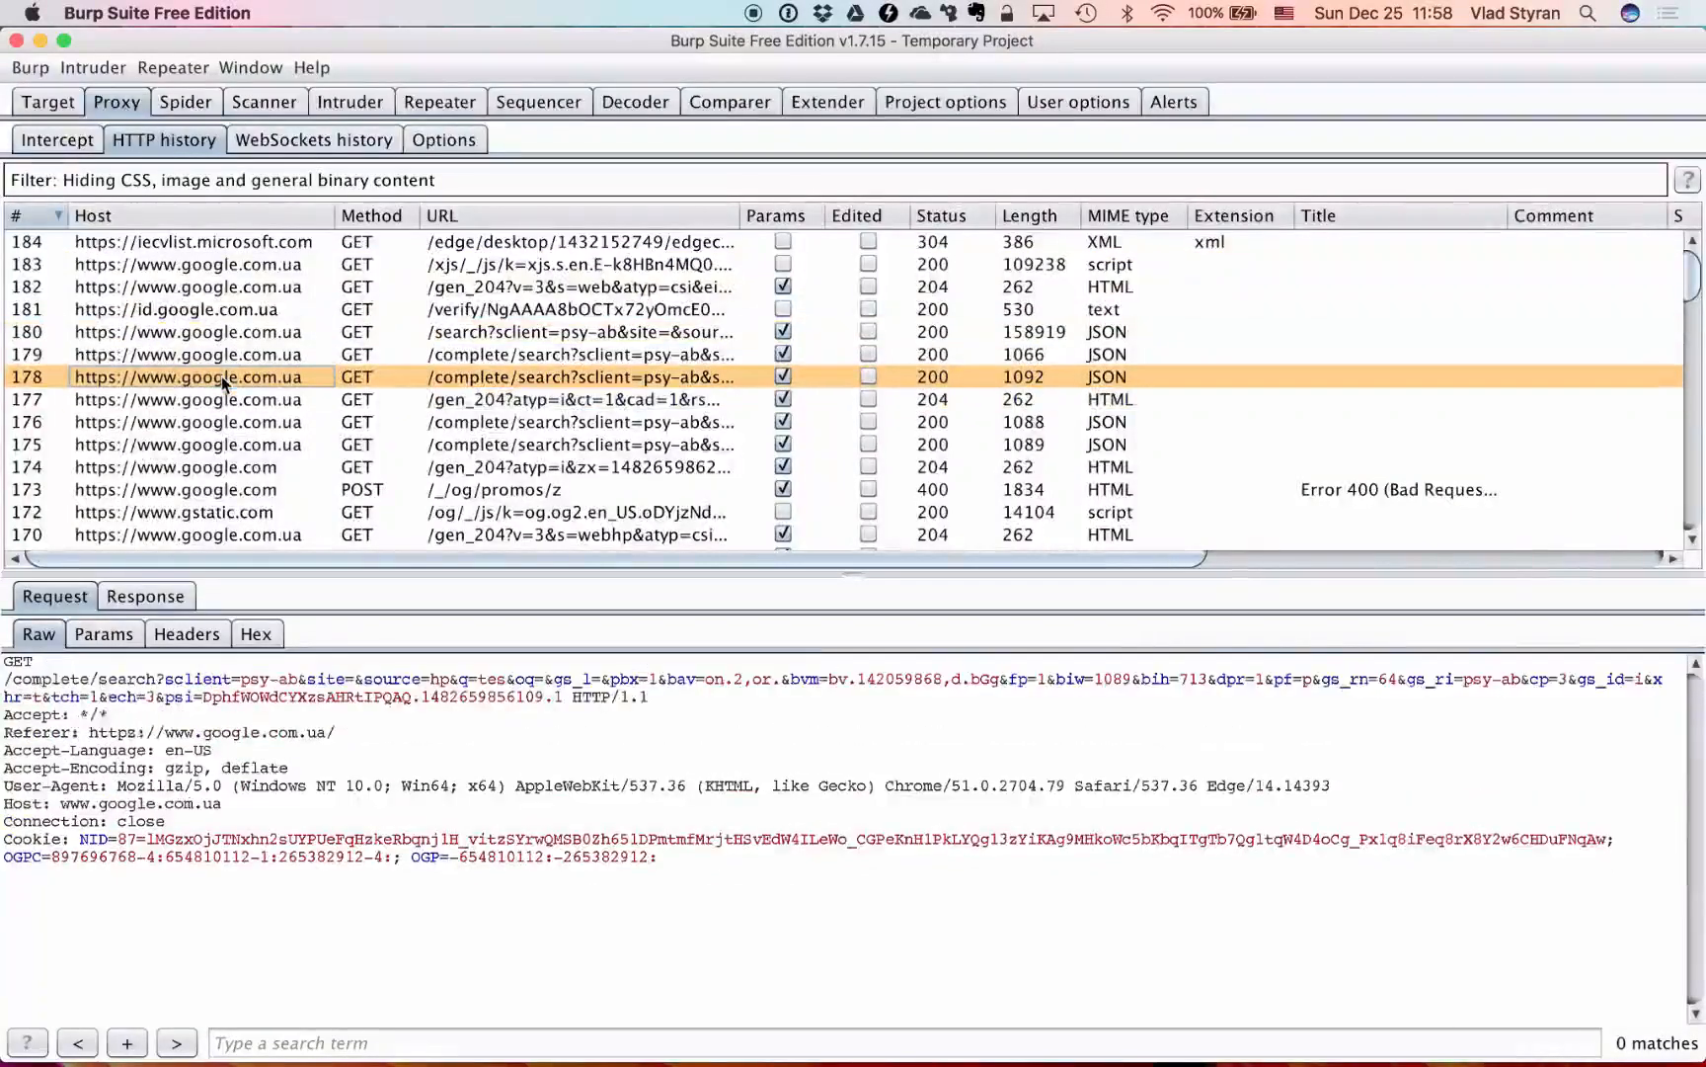
pyautogui.click(230, 358)
pyautogui.click(221, 311)
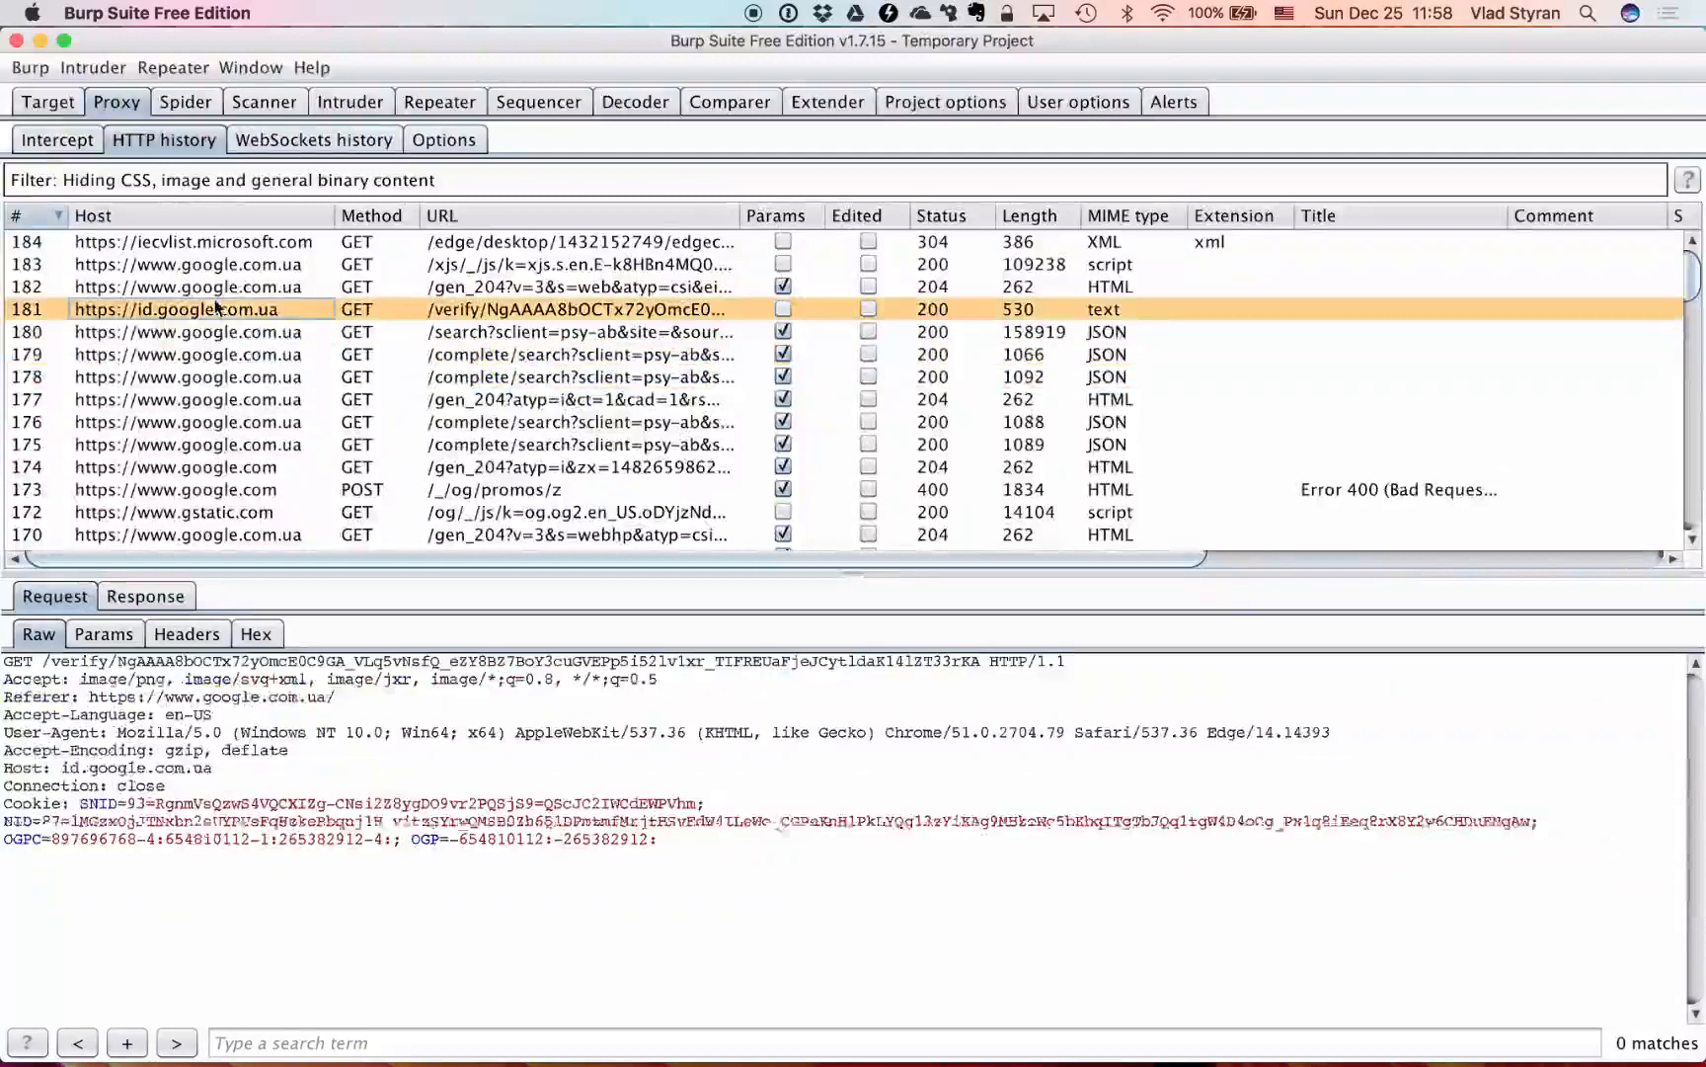
pyautogui.click(235, 271)
# - Check the search results page in the virtual machine, and inspect the iecvlist.microsoft.com request in Burp Suite's HTTP history
pyautogui.press('super+Tab')
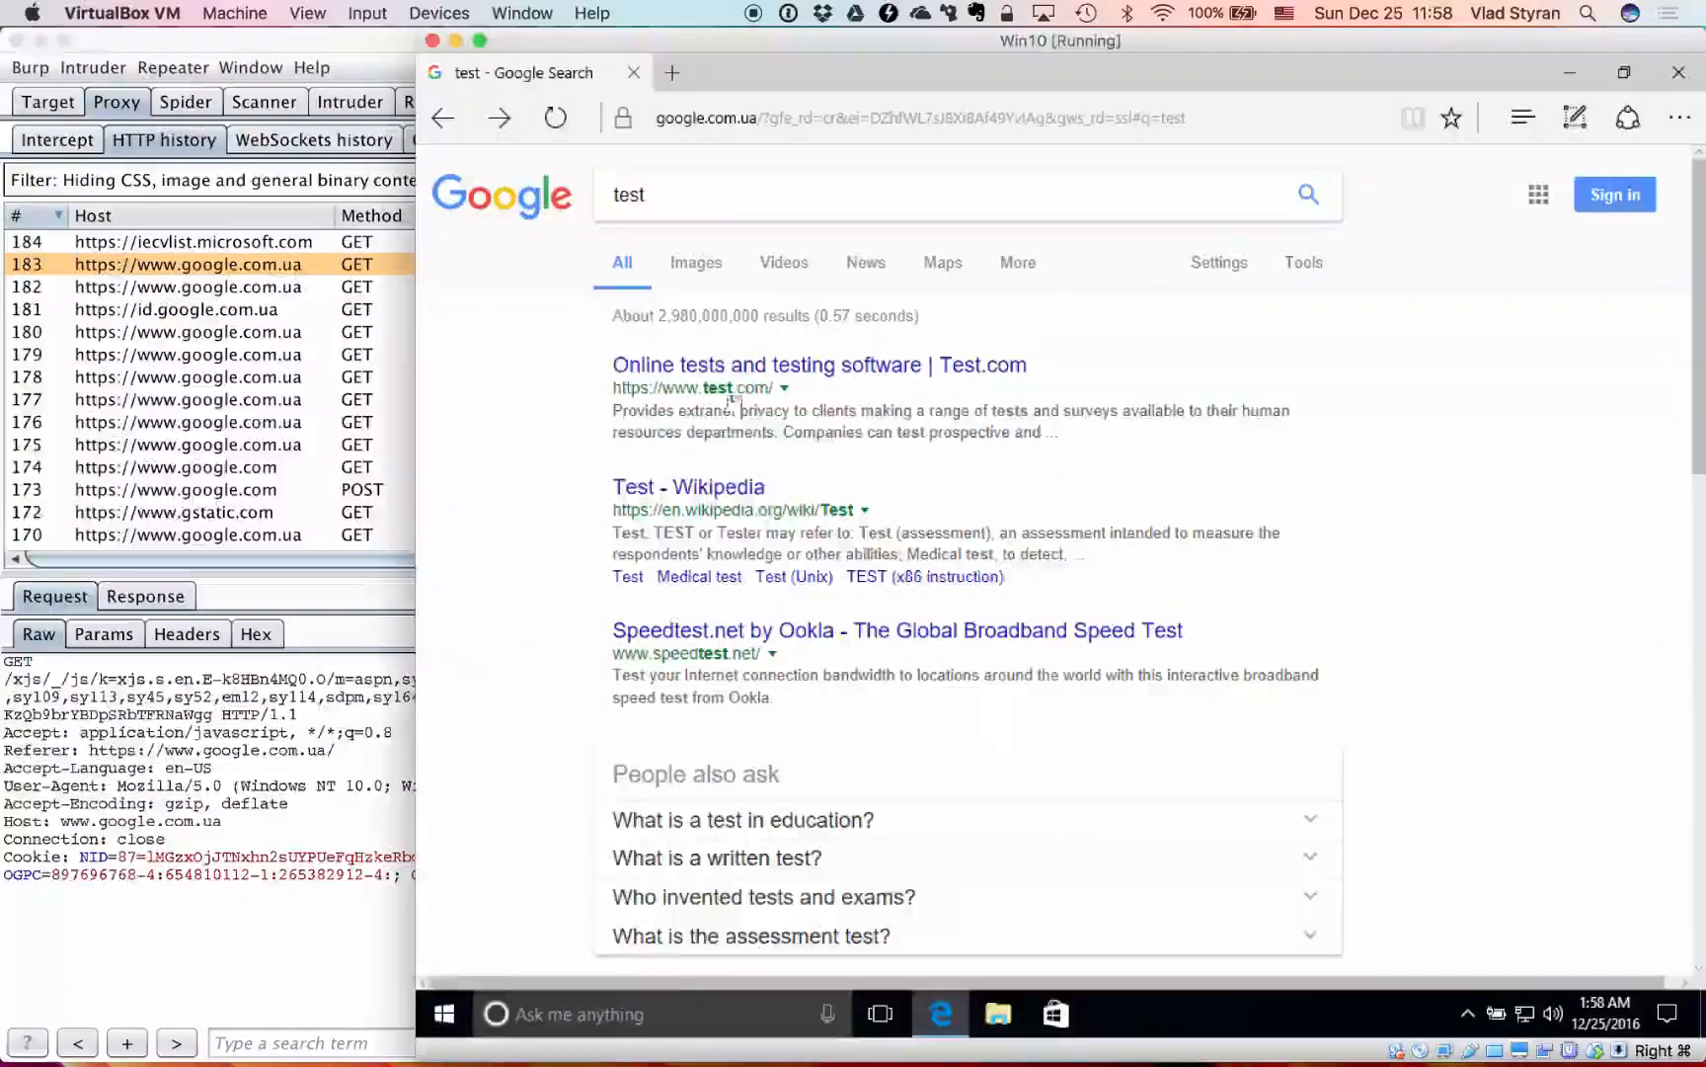
pyautogui.press('super+Tab')
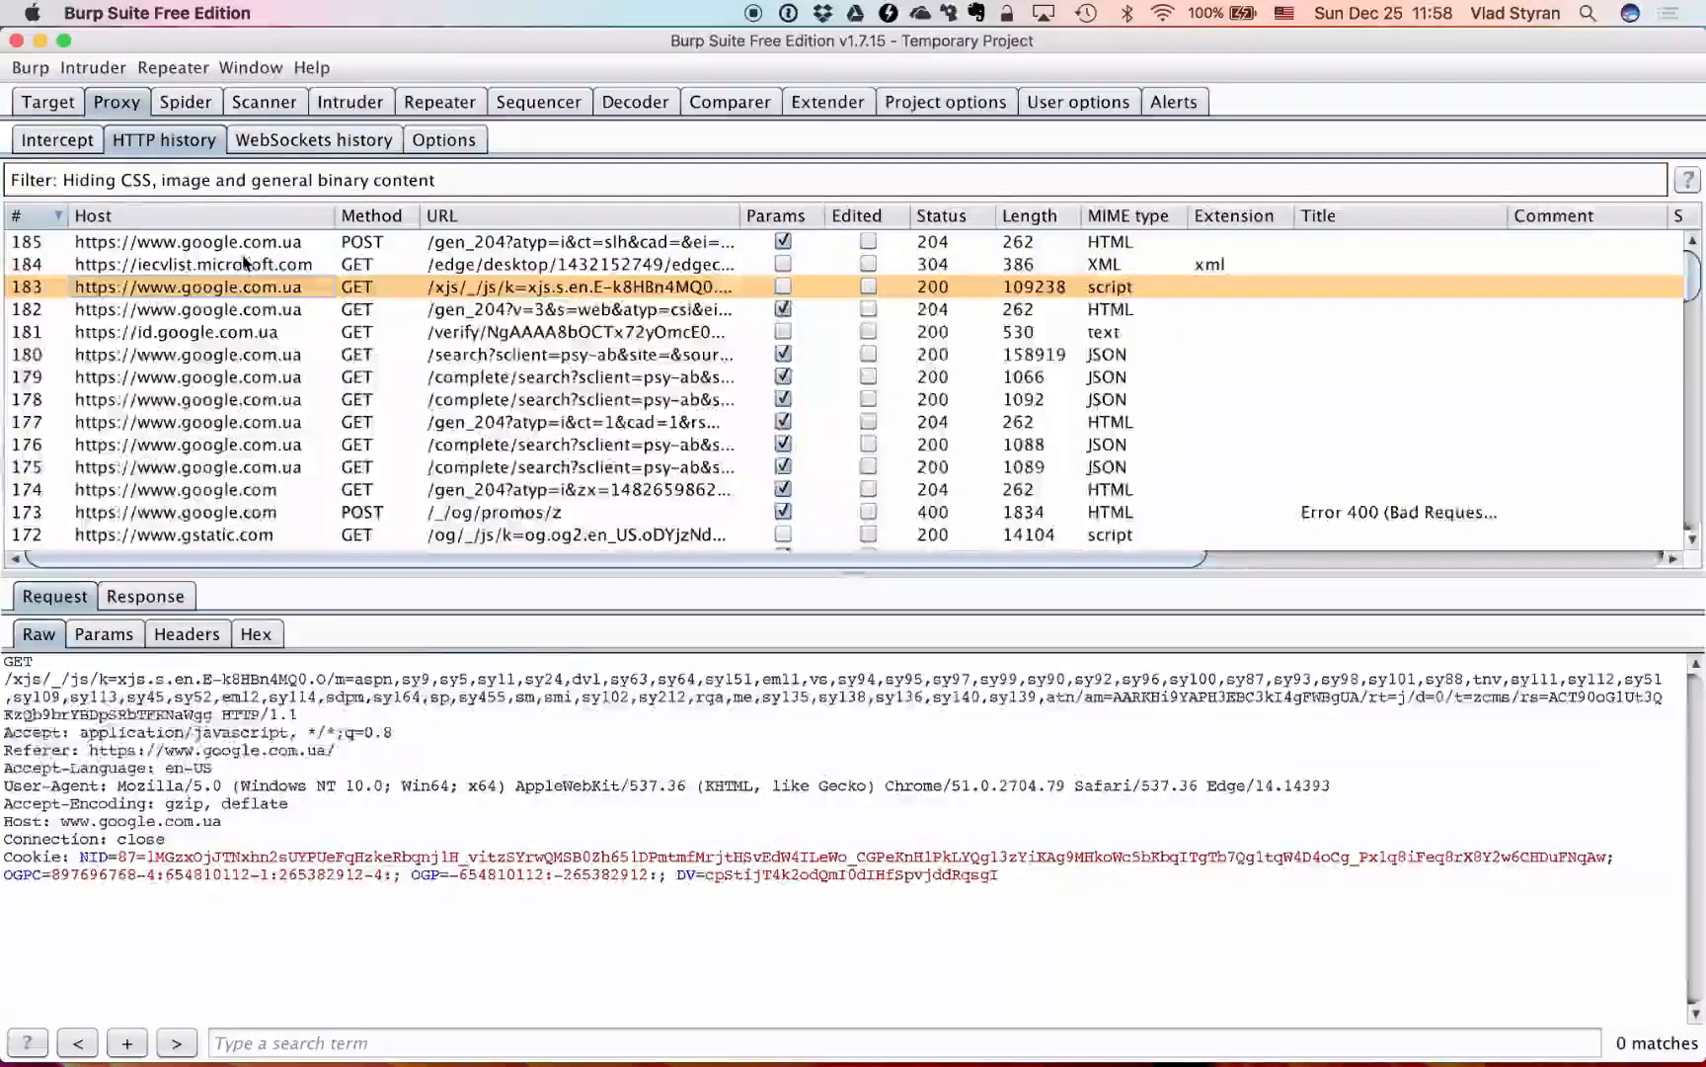
pyautogui.click(251, 263)
# - Return to the Win10 virtual machine and dismiss its Start menu and the Restart required notification
pyautogui.press('super+Tab')
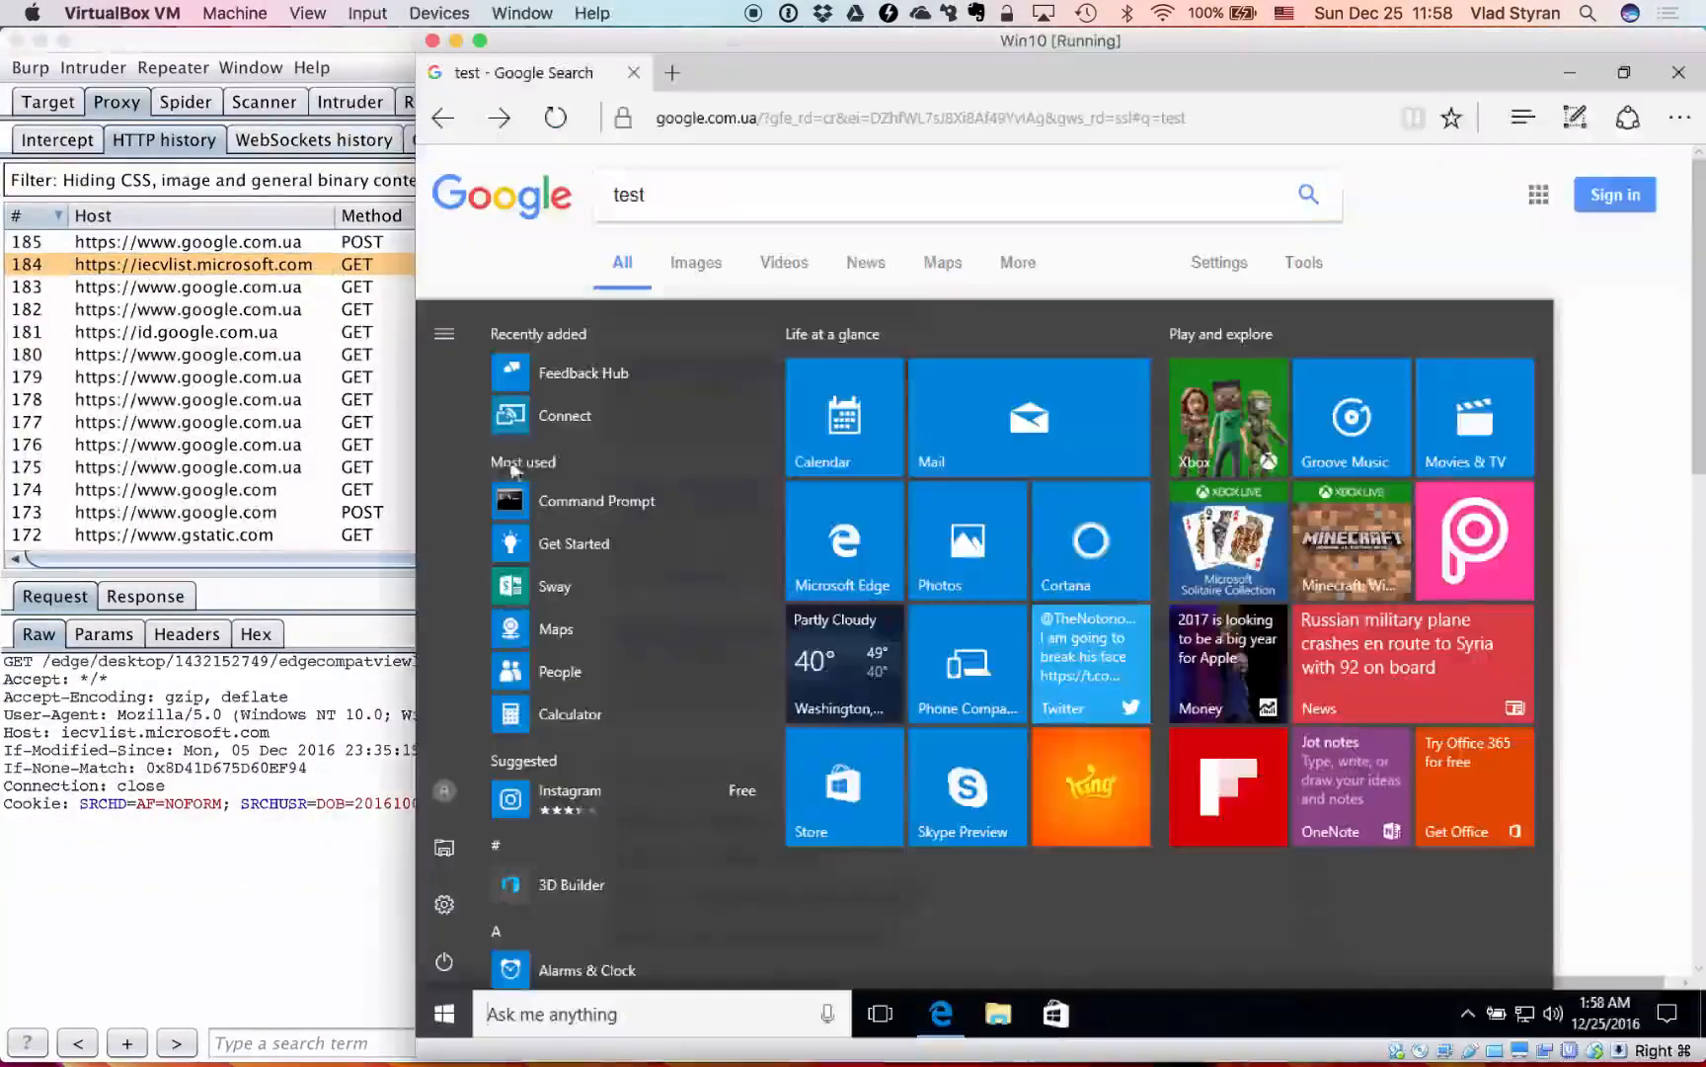
pyautogui.click(1279, 372)
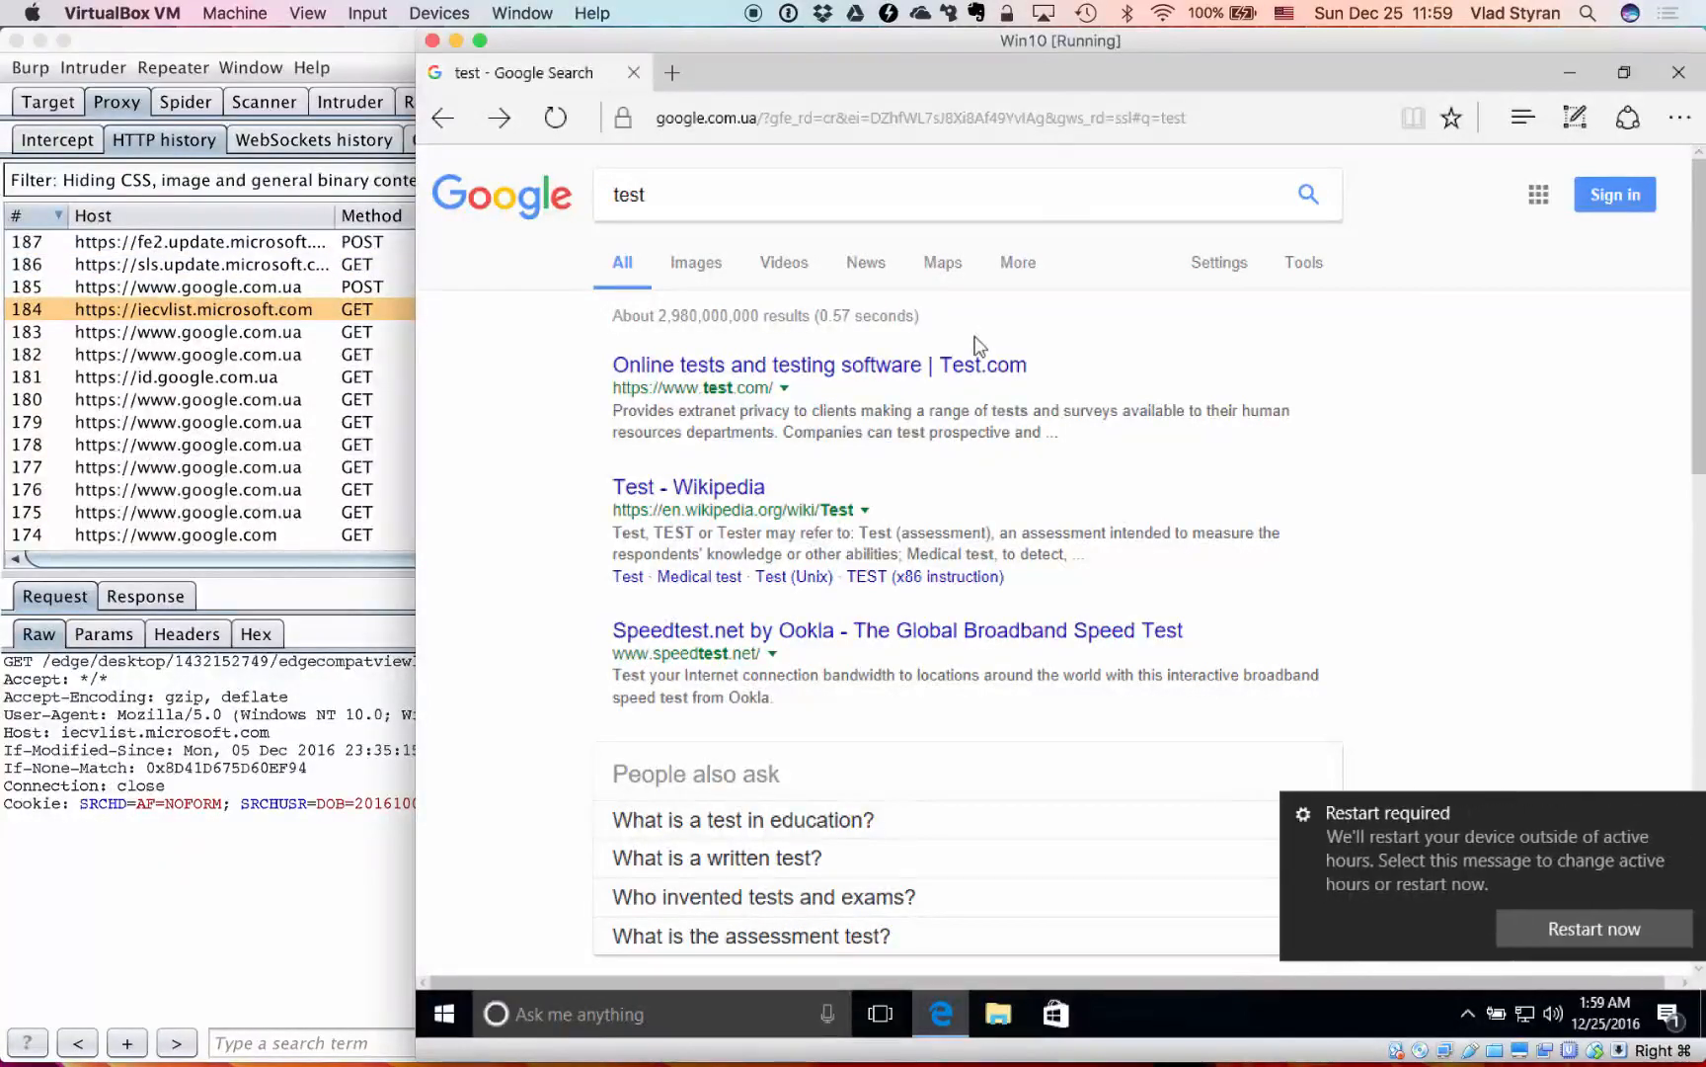
pyautogui.moveTo(1504, 868)
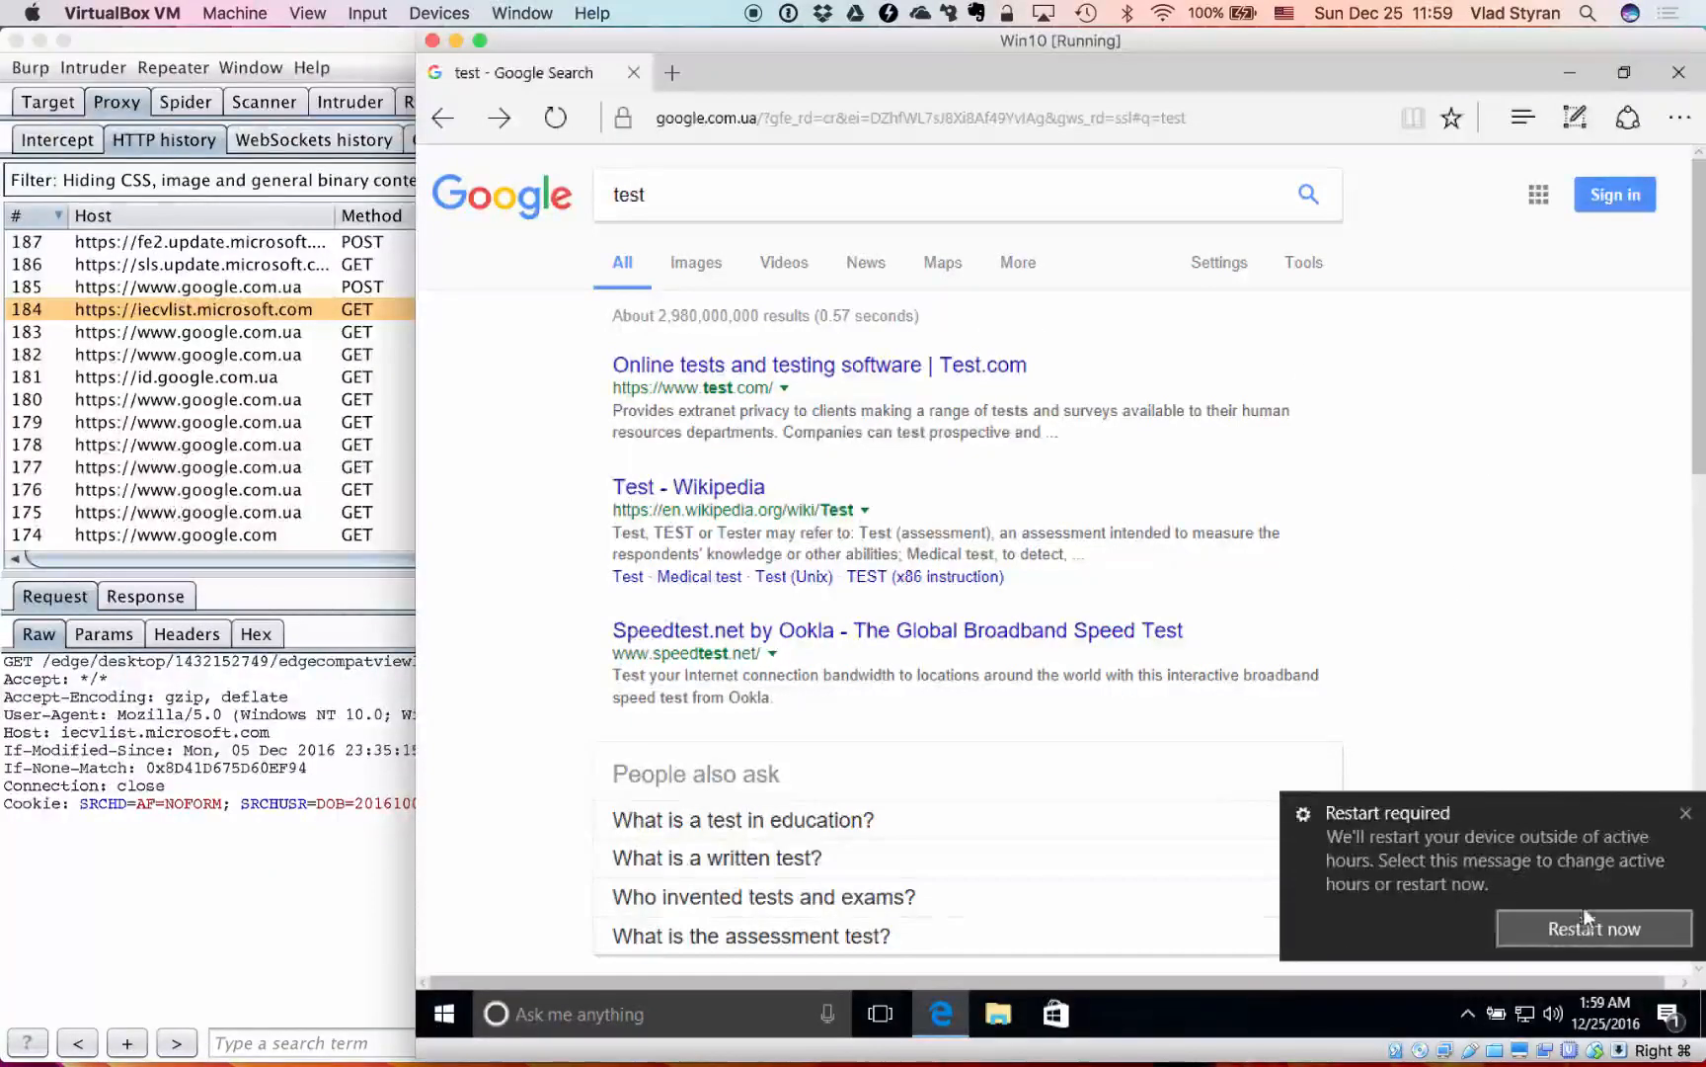
pyautogui.click(1686, 816)
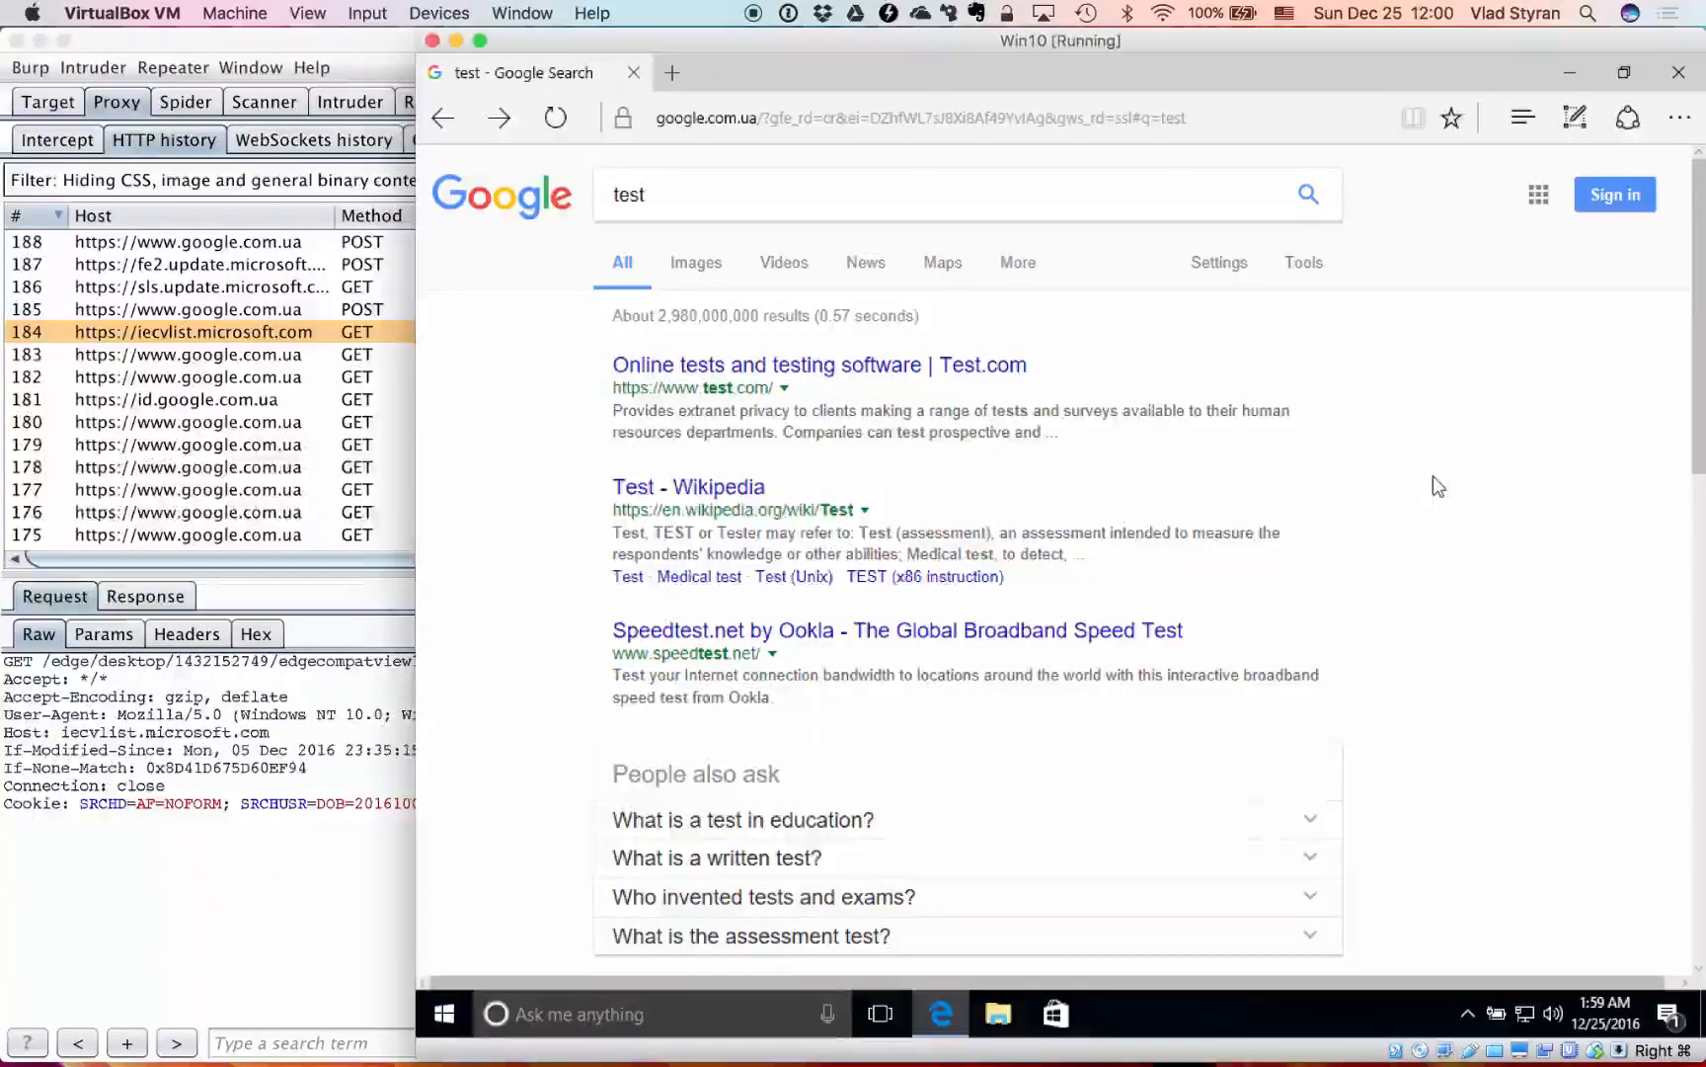